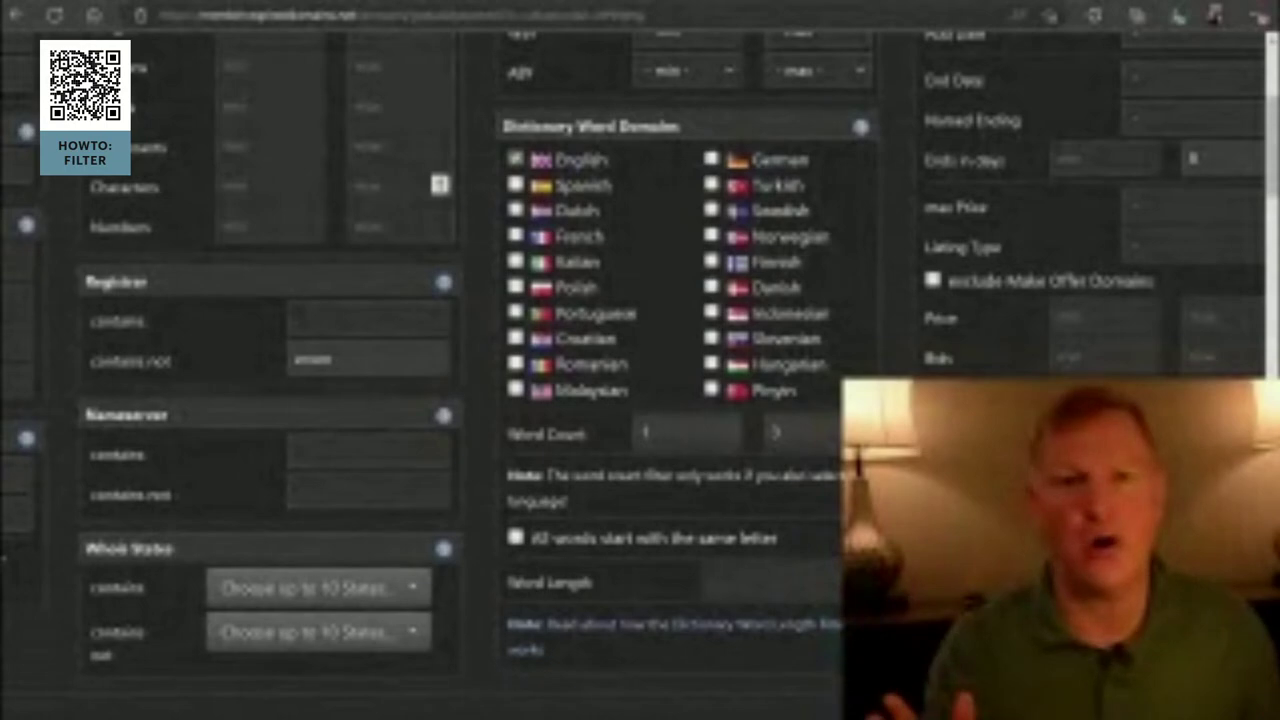
# Step: Examine the Common and Additional filter settings of the GoDaddy expired domains search, ending at the domain listing
pyautogui.hscroll(3, 640, 360)
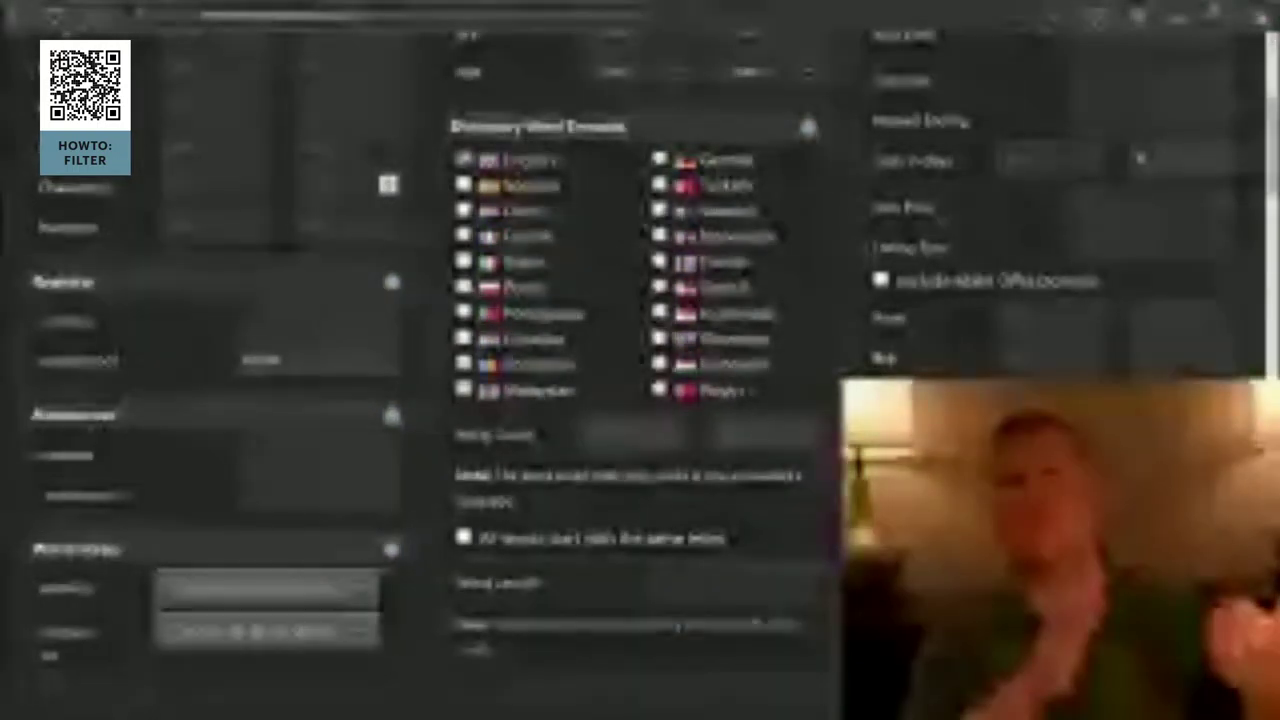
pyautogui.scroll(10, 640, 360)
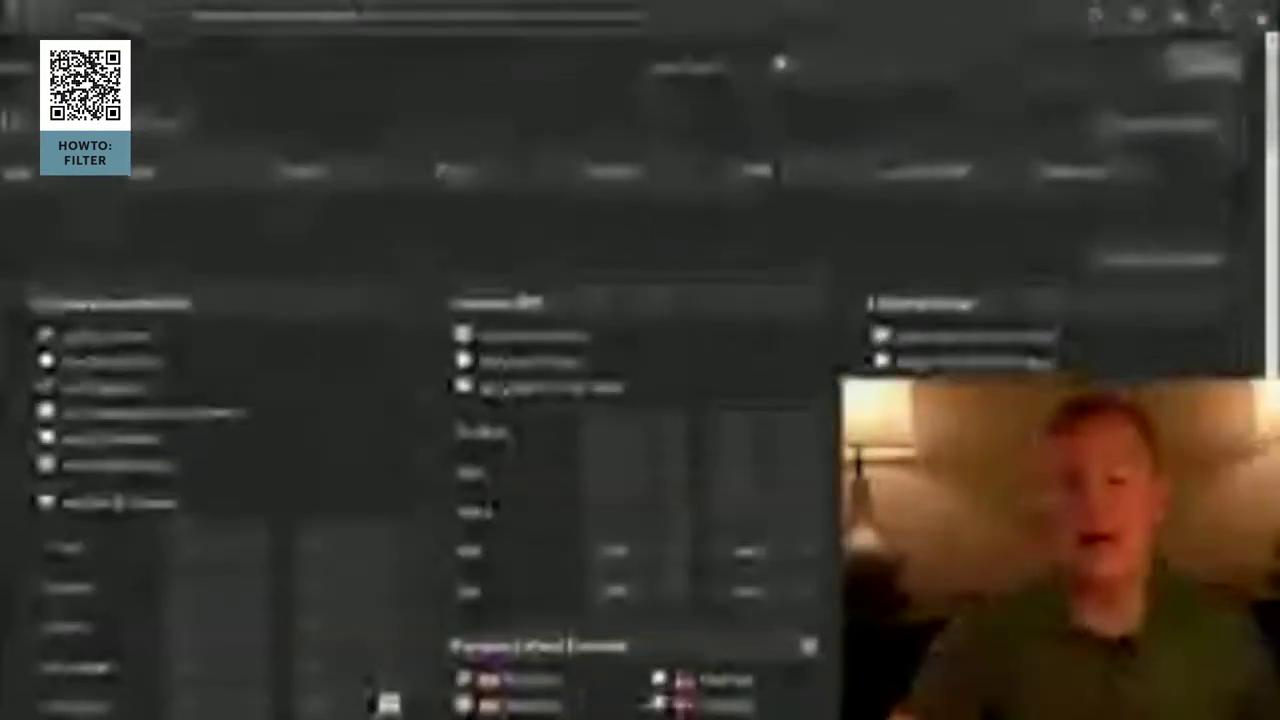
pyautogui.hotkey('ctrl', '-')
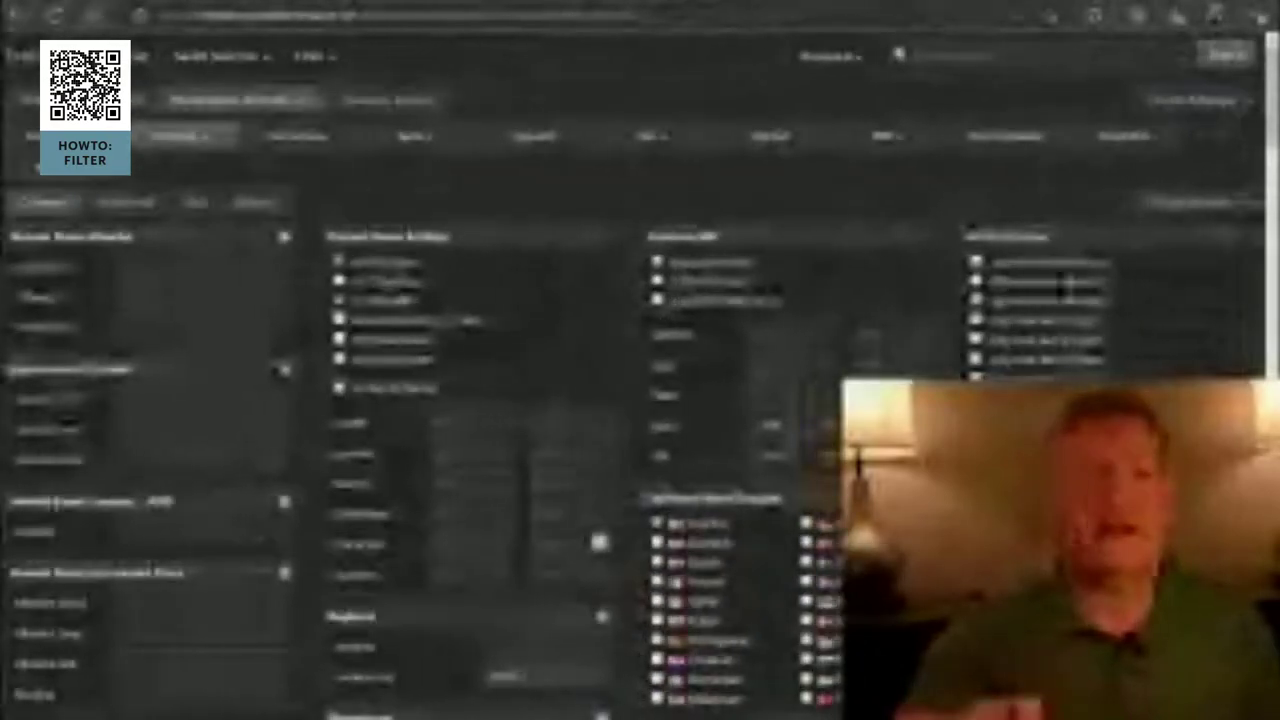
pyautogui.click(125, 202)
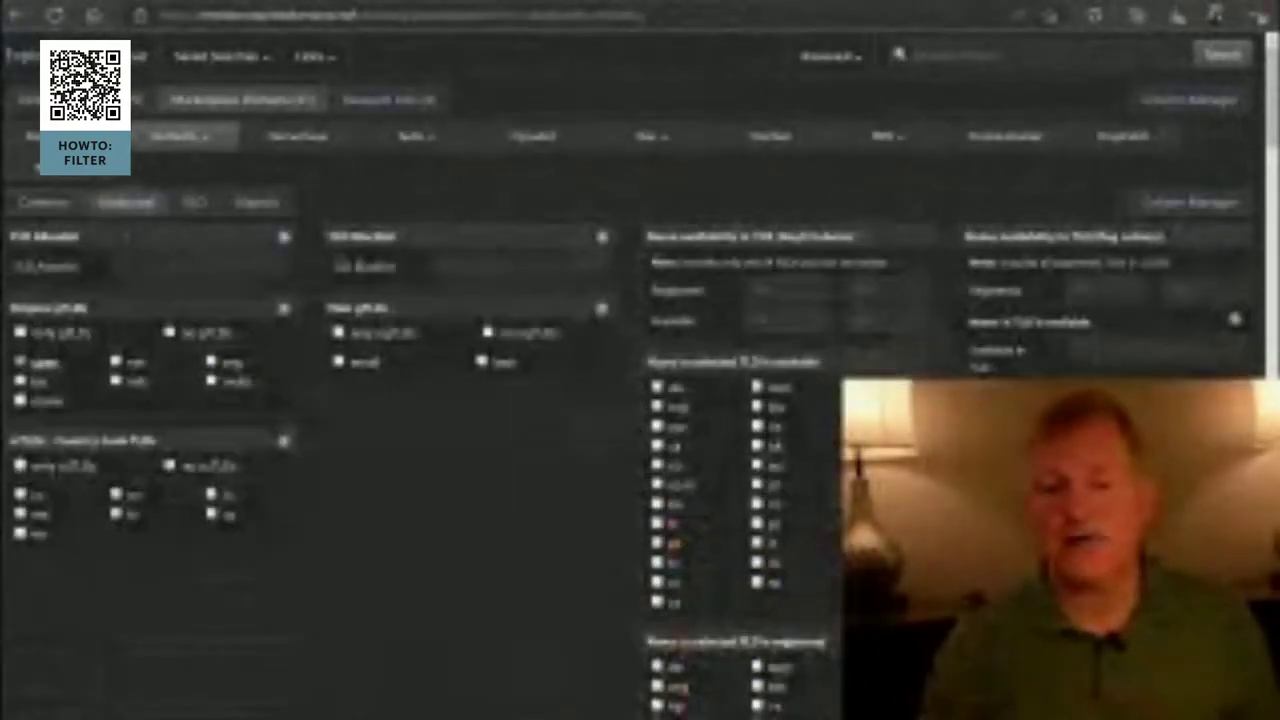
pyautogui.click(44, 202)
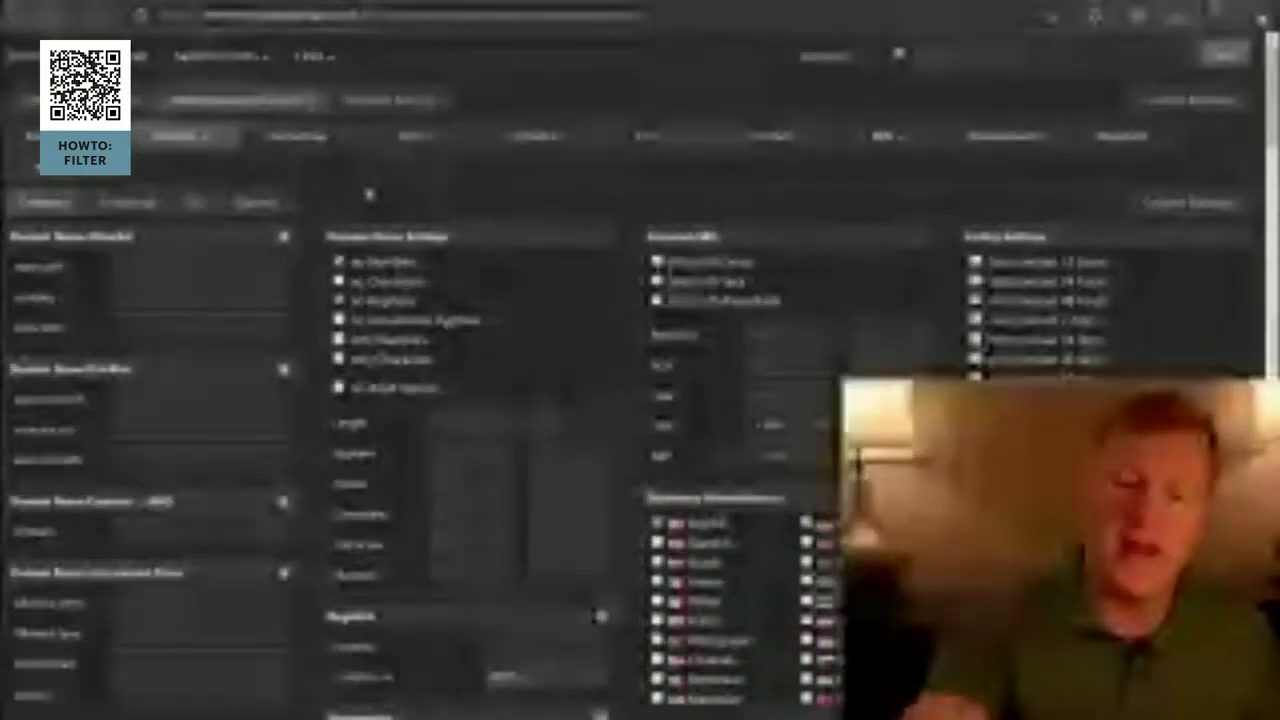
pyautogui.scroll(-5, 368, 194)
pyautogui.scroll(-10, 368, 194)
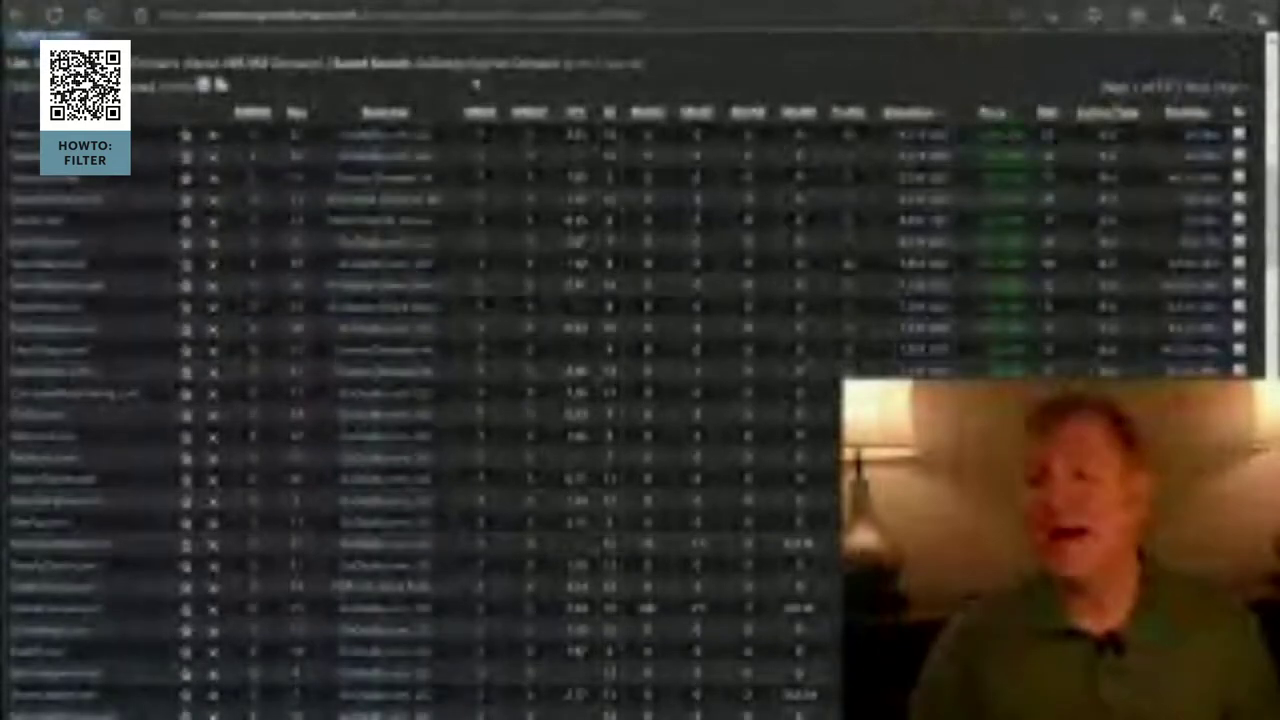
# Step: From the listing sorted by valuation, open the seasonpass.com auction page and add the domain to the watchlist
pyautogui.click(915, 113)
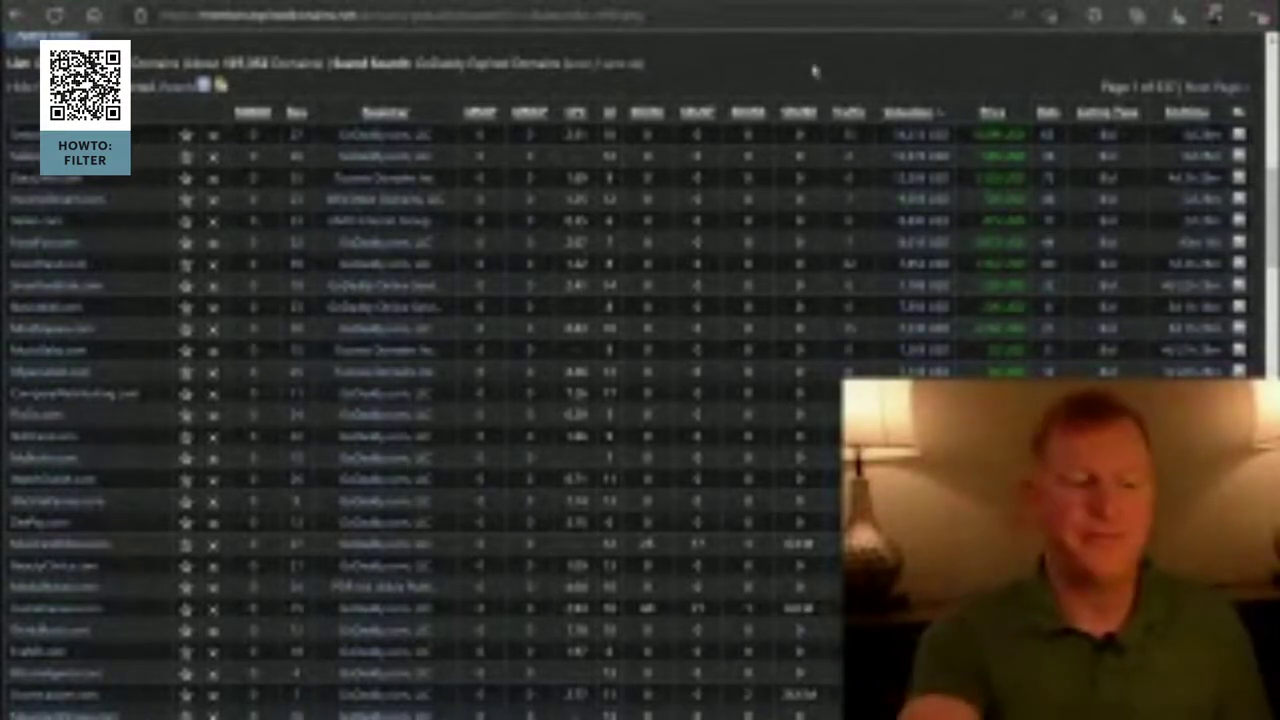
pyautogui.hotkey('ctrl', '+')
pyautogui.hotkey('ctrl', '+')
pyautogui.hotkey('ctrl', '+')
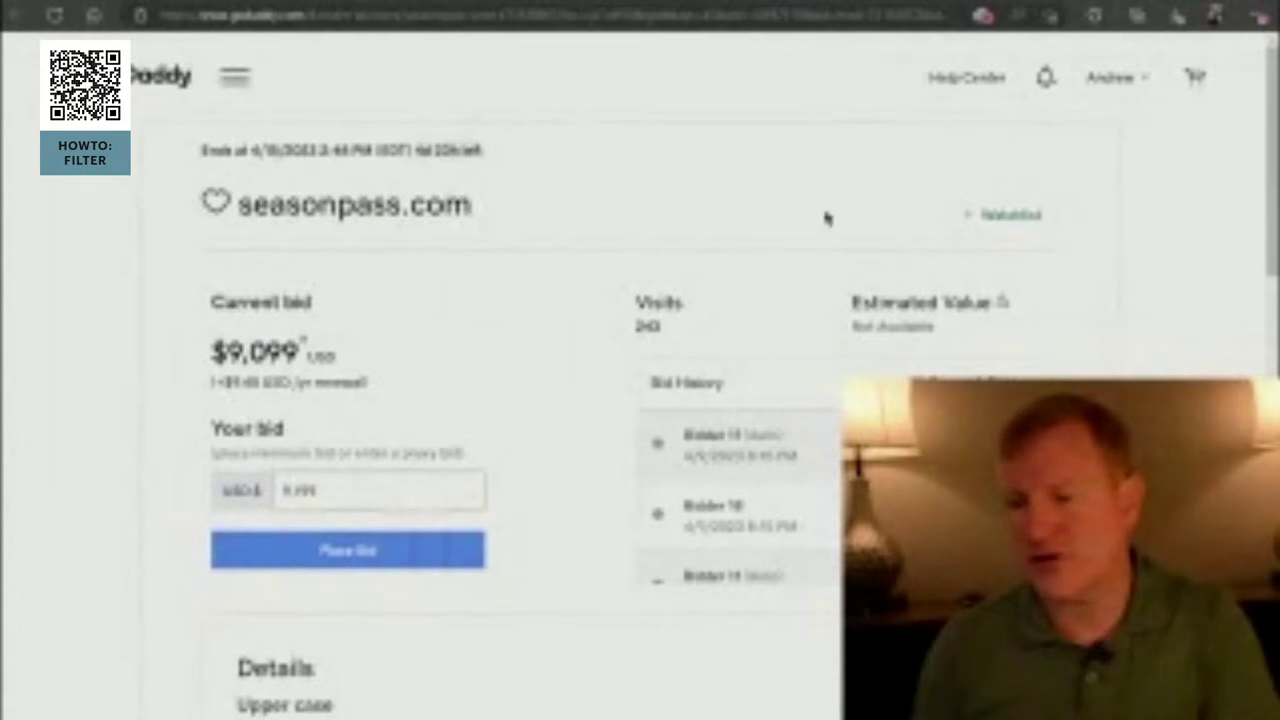
pyautogui.click(1006, 215)
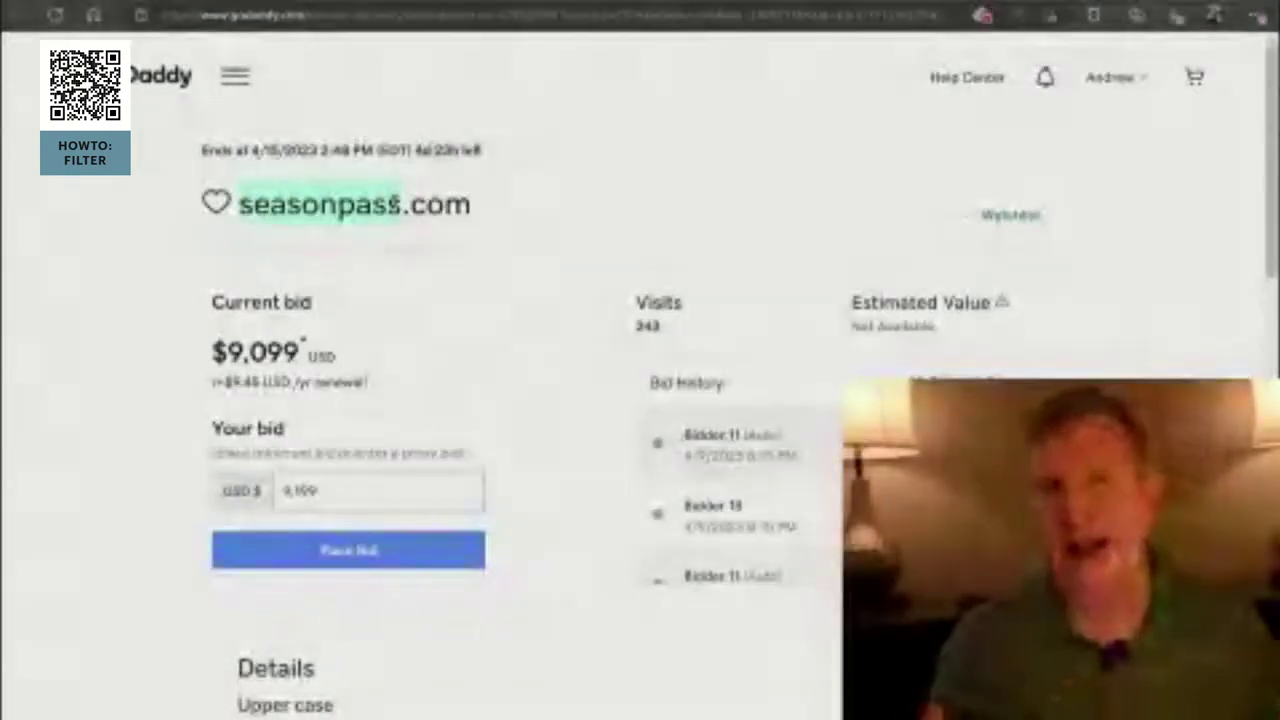
pyautogui.click(460, 386)
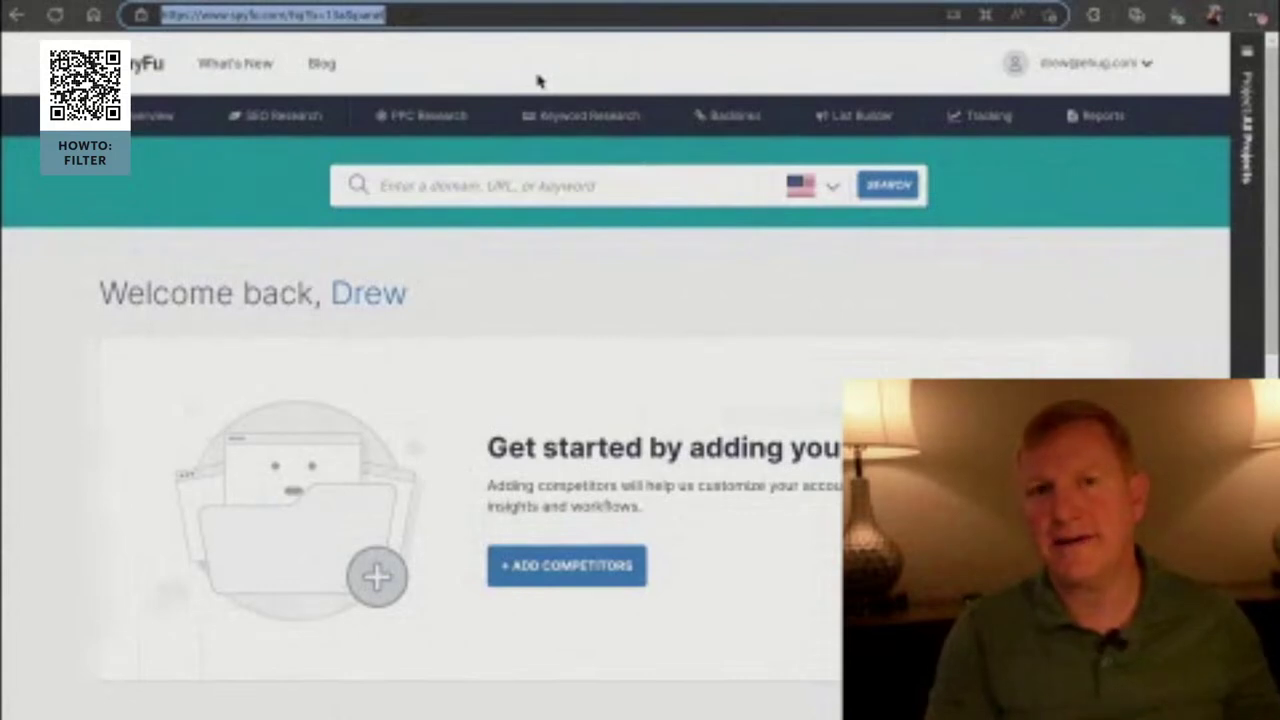
# Step: Switch to SpyFu and run a keyword search for "season pass"
pyautogui.click(490, 190)
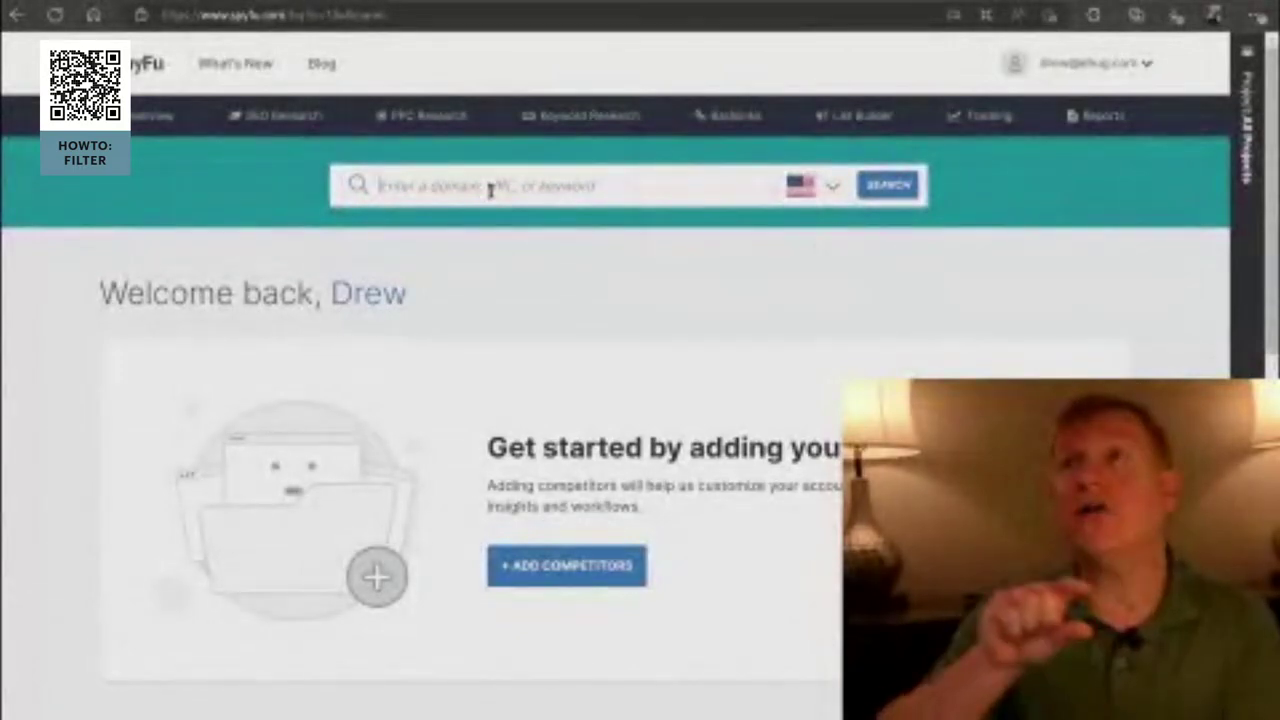
pyautogui.click(472, 196)
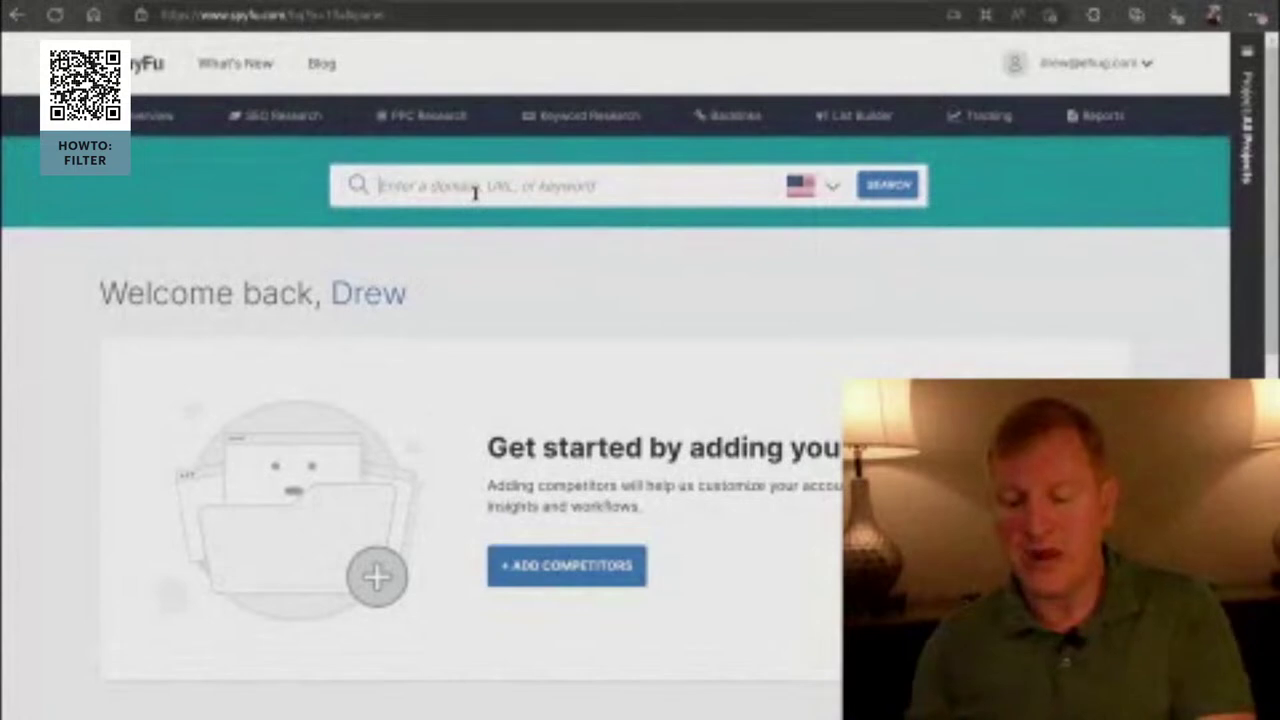
pyautogui.write('peacerpass')
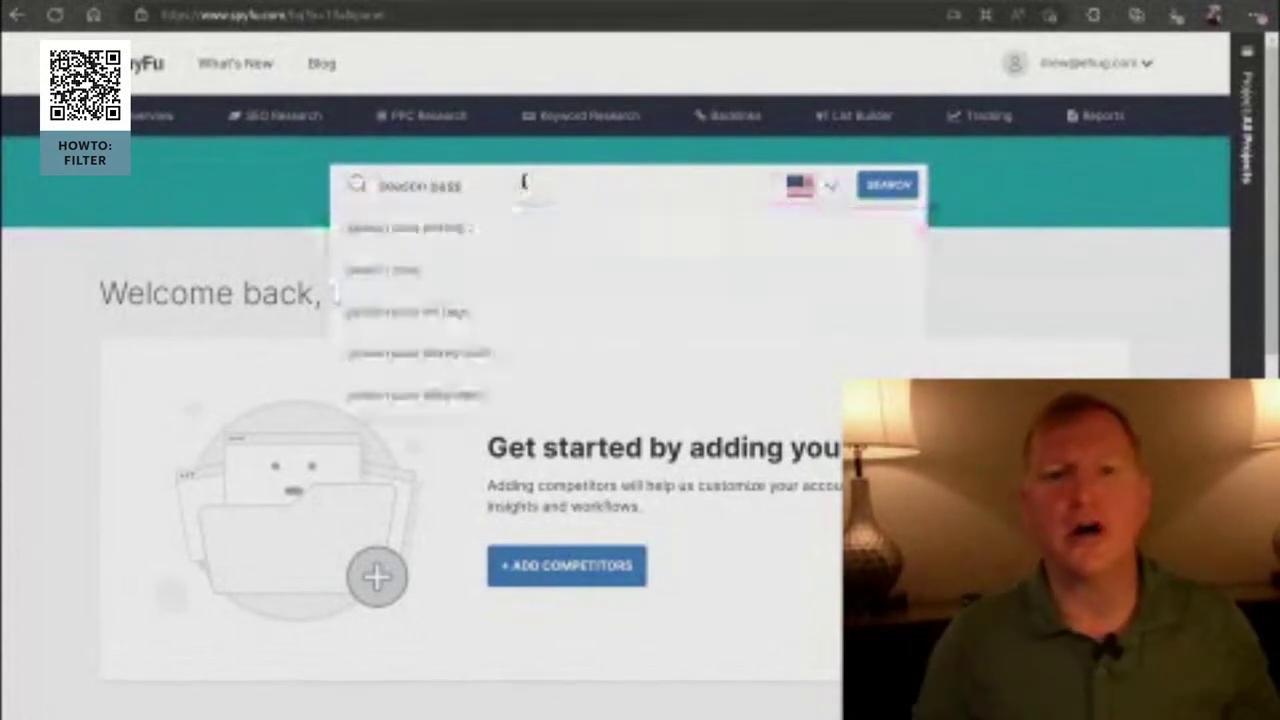
pyautogui.click(241, 246)
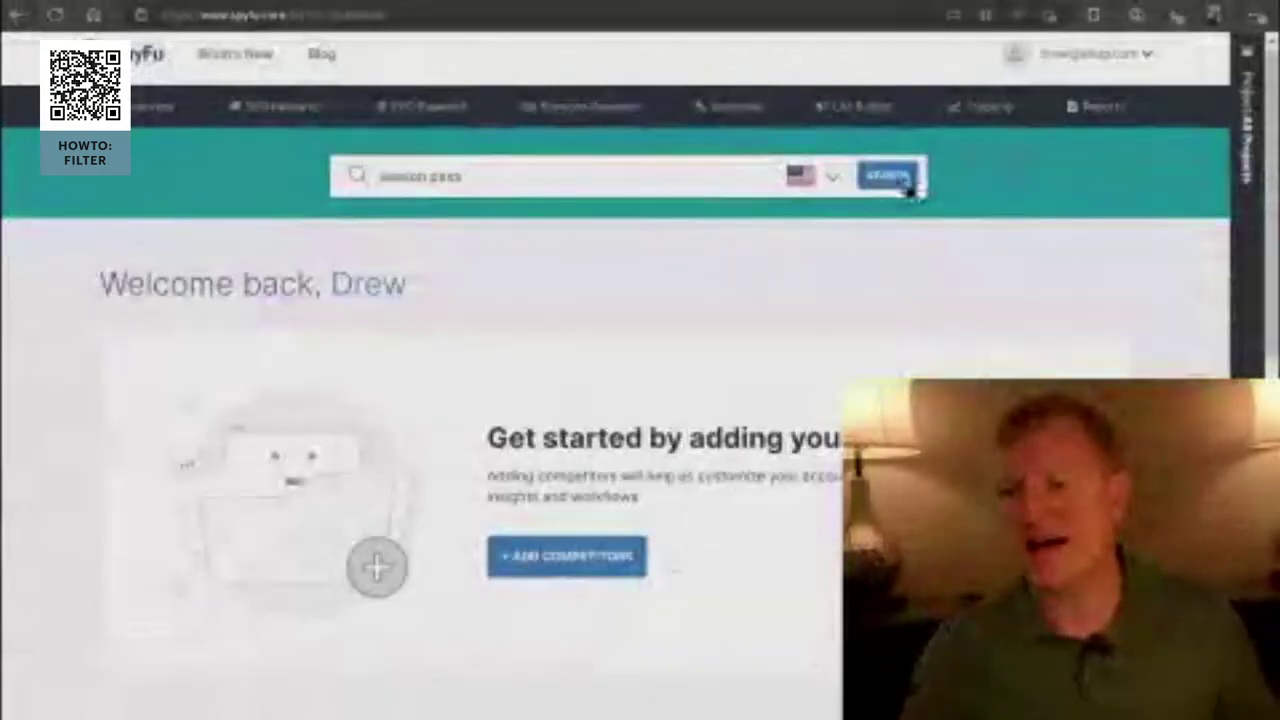
pyautogui.click(908, 188)
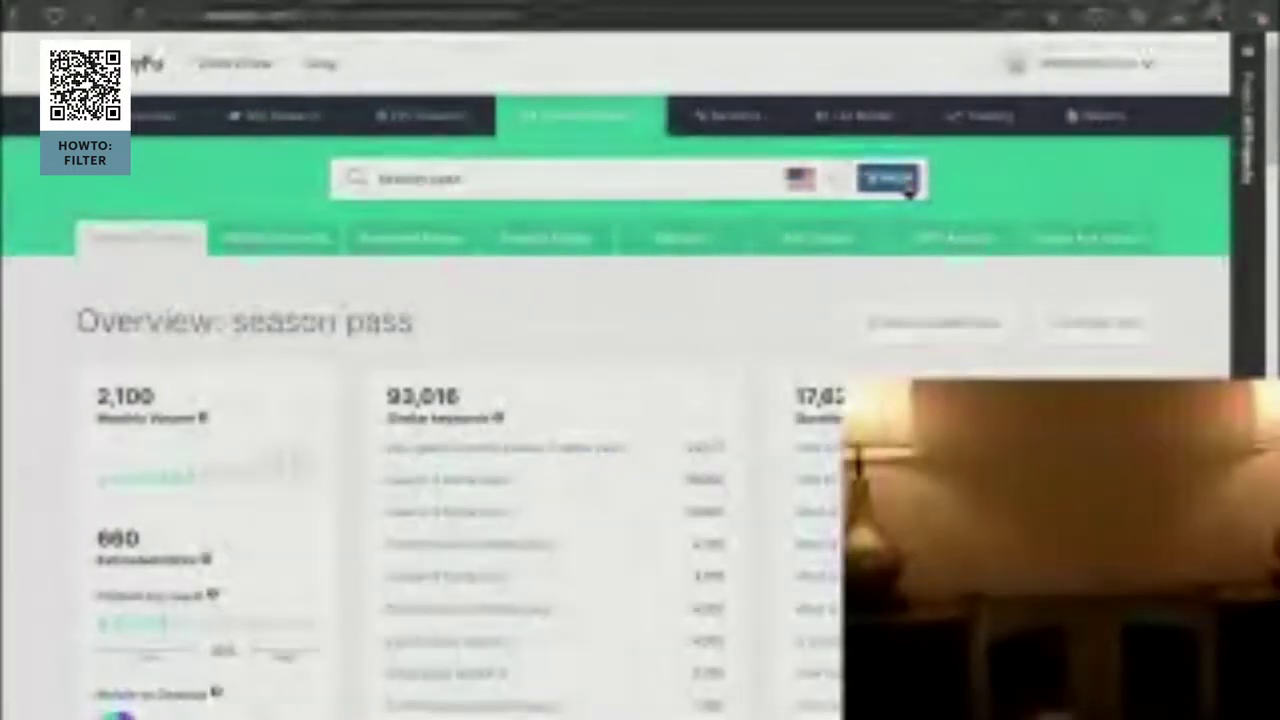
pyautogui.click(906, 188)
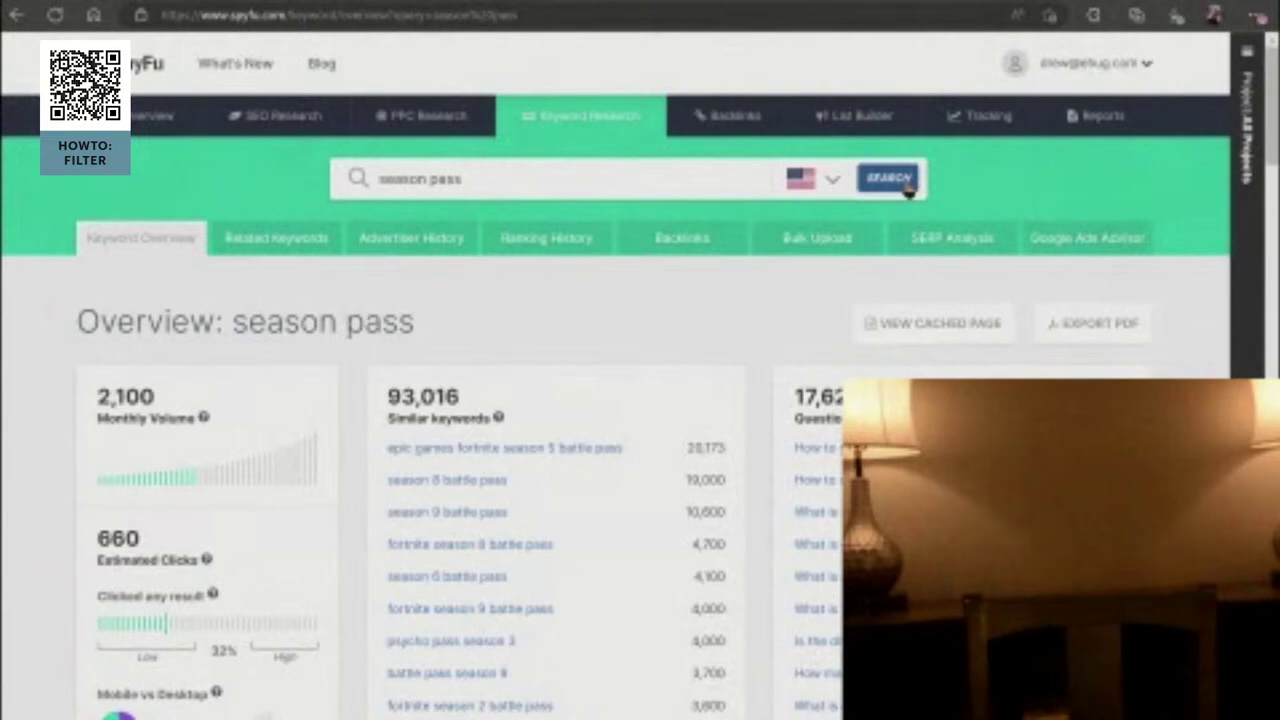
pyautogui.click(909, 191)
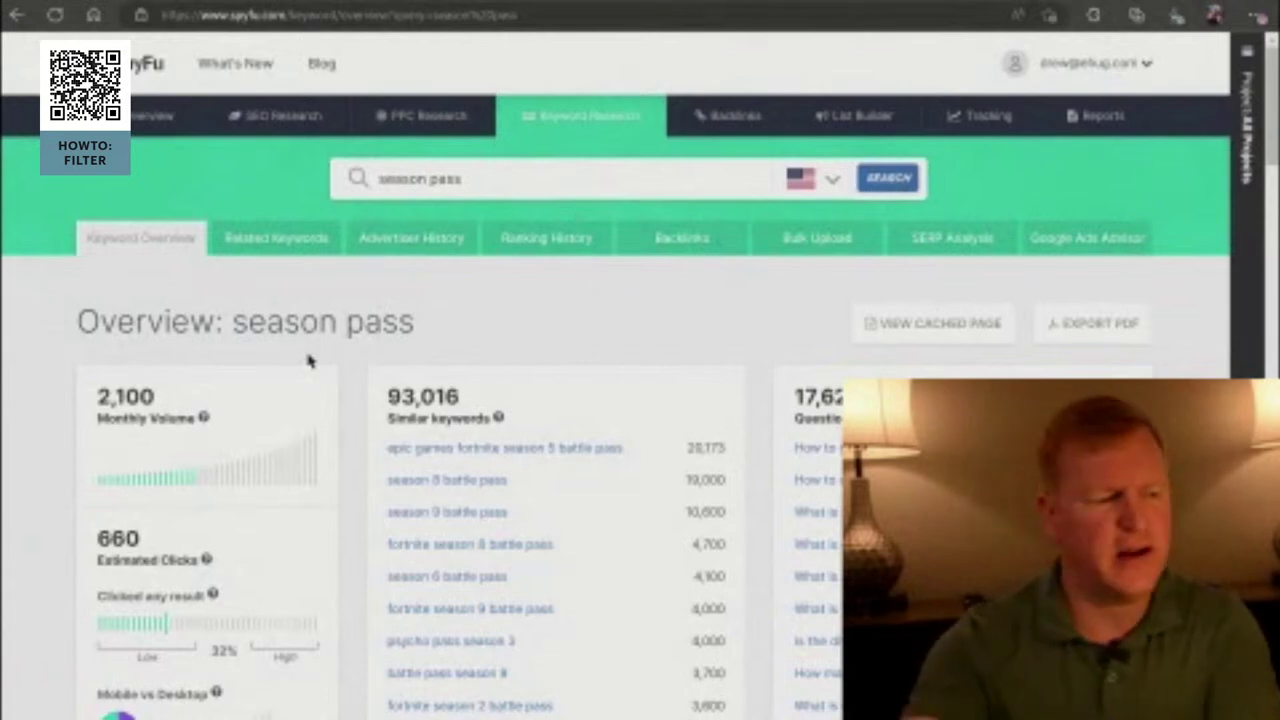
# Step: Examine the monthly volume, estimated clicks, similar keywords and questions in the "season pass" keyword overview
pyautogui.hotkey('ctrl', '+')
pyautogui.hotkey('ctrl', '+')
pyautogui.hotkey('ctrl', '+')
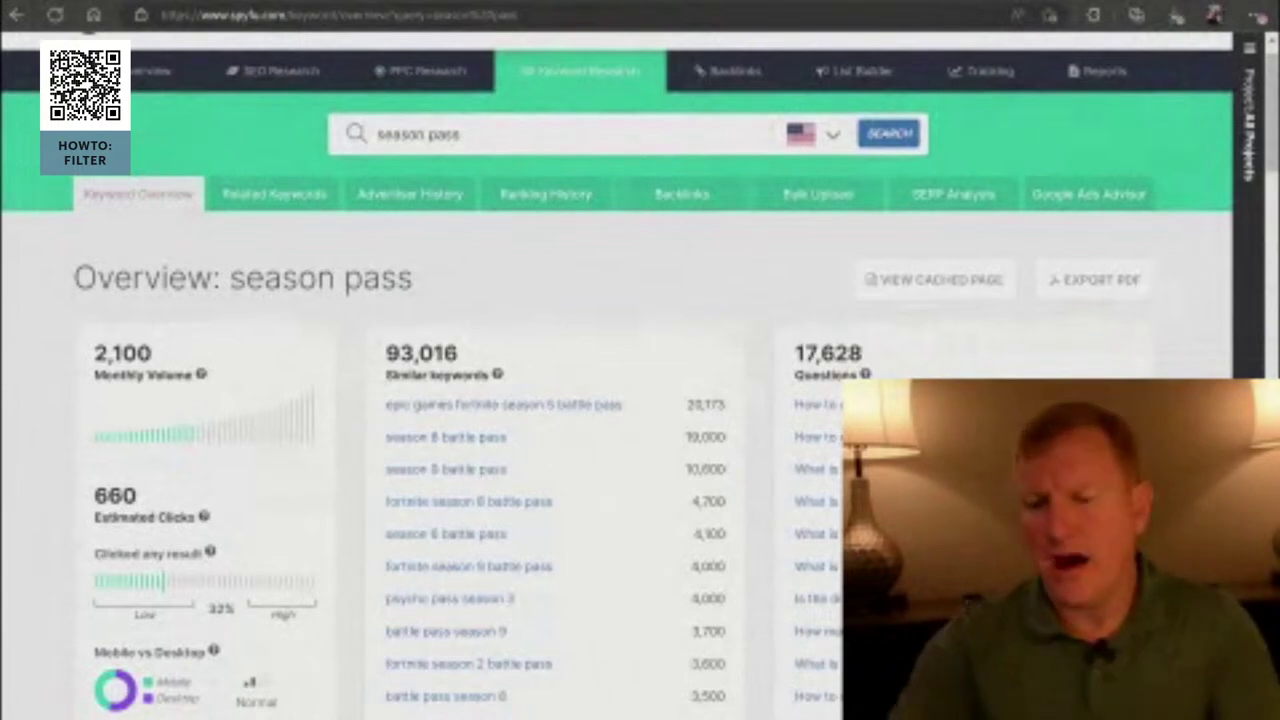
pyautogui.scroll(-3, 630, 400)
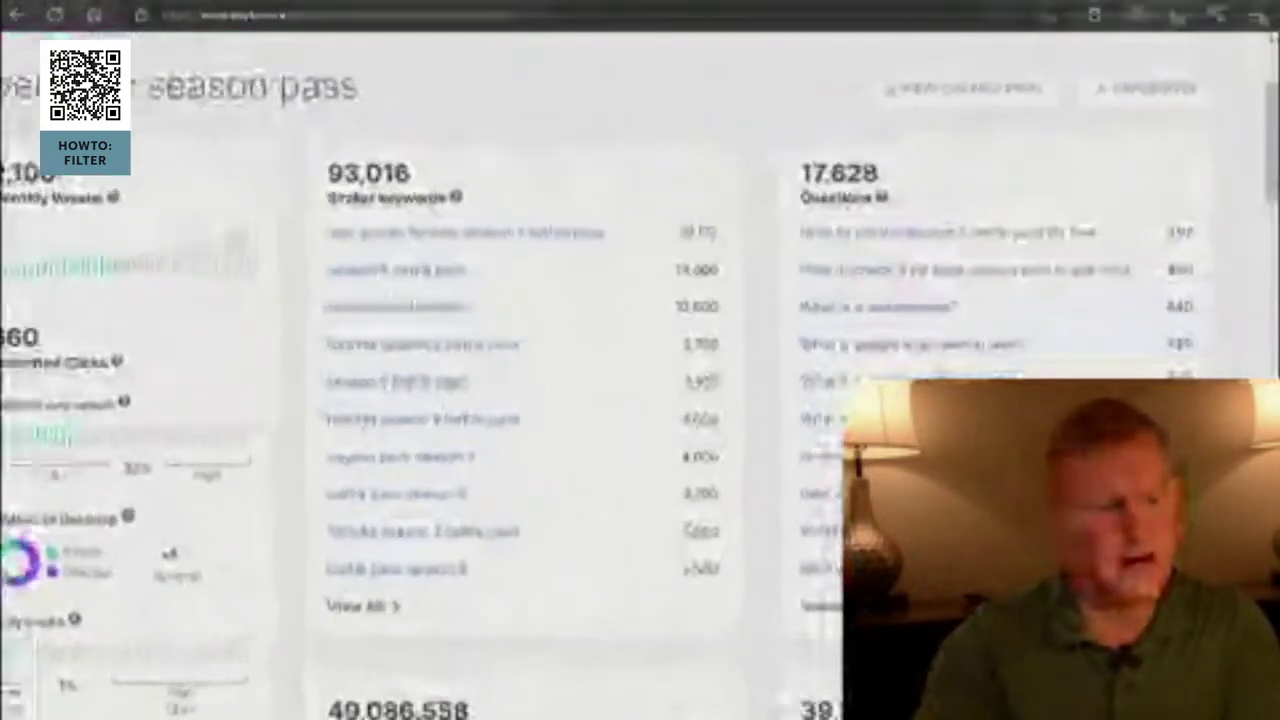
pyautogui.hotkey('ctrl', '+')
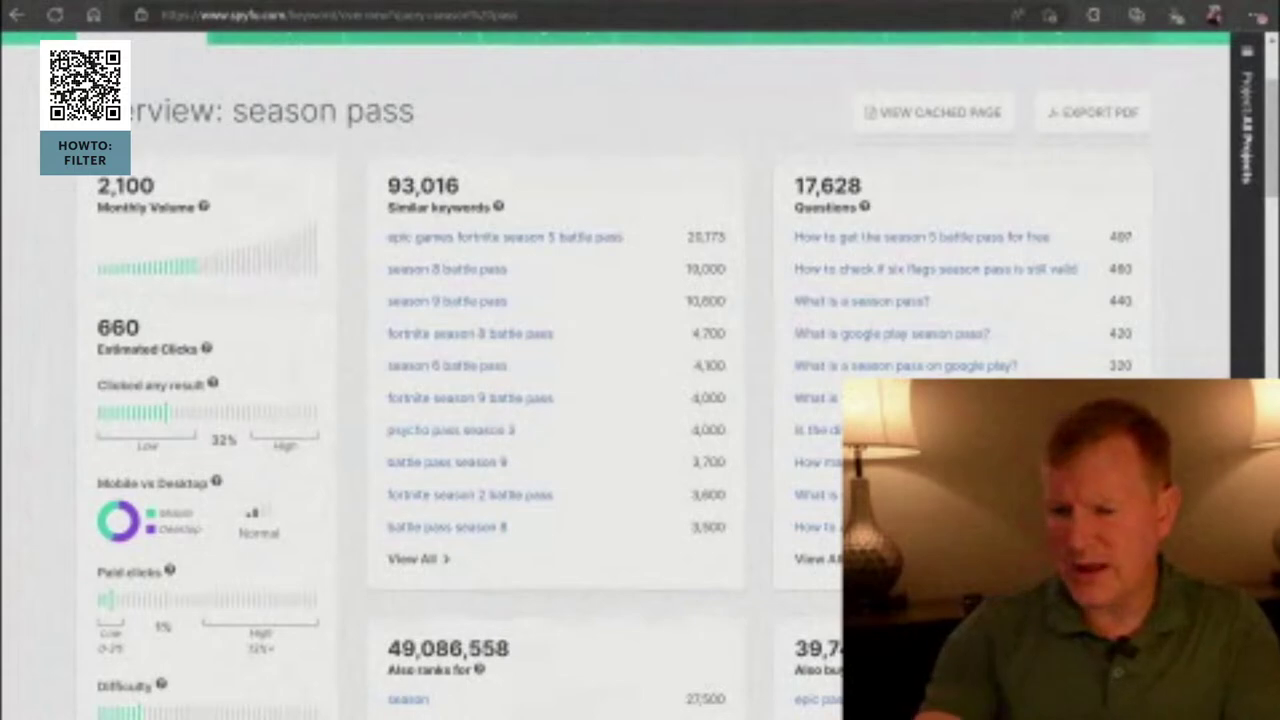
pyautogui.scroll(-5, 560, 400)
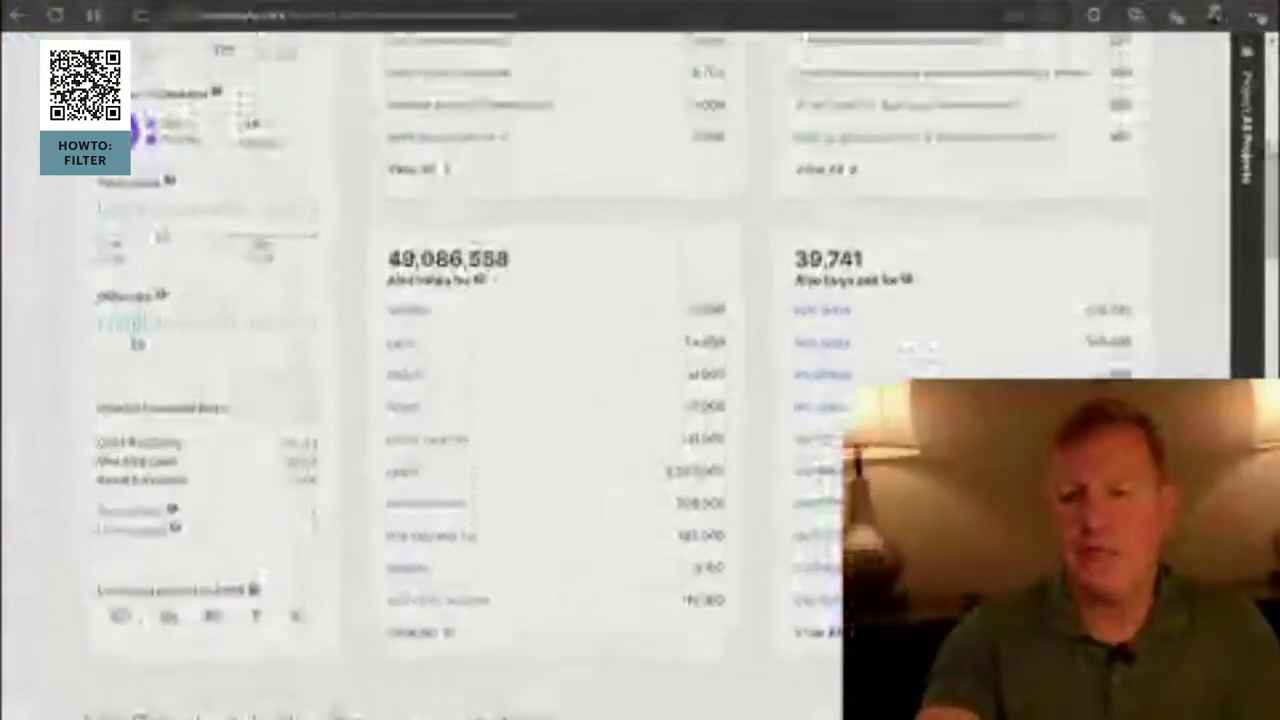
pyautogui.scroll(5, 640, 400)
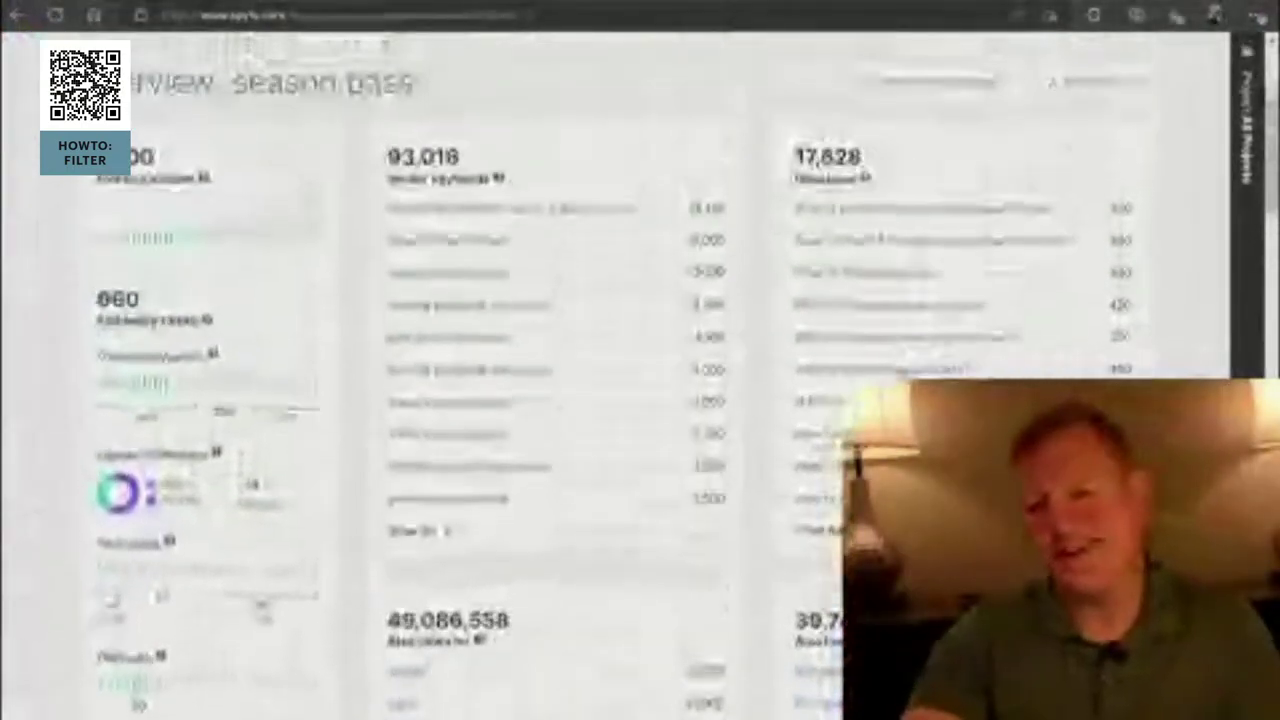
pyautogui.scroll(1, 640, 400)
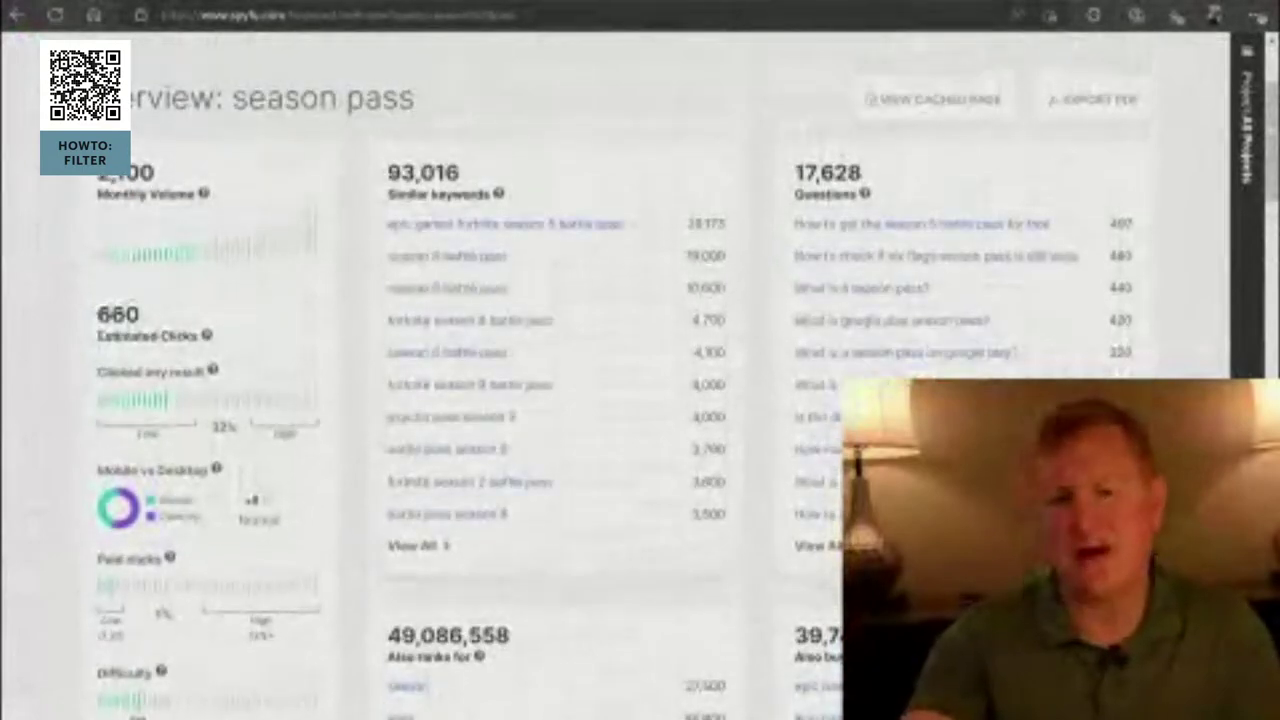
pyautogui.scroll(3, 640, 400)
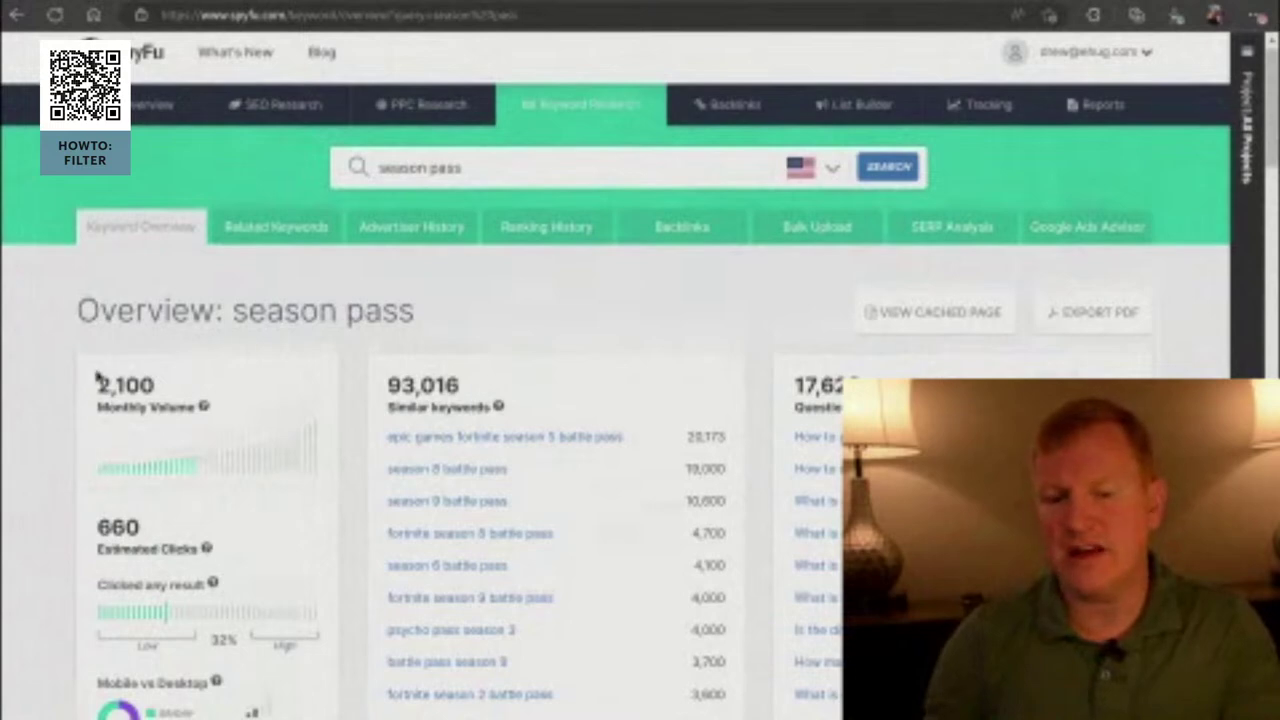
pyautogui.moveTo(97, 376); pyautogui.dragTo(180, 424)
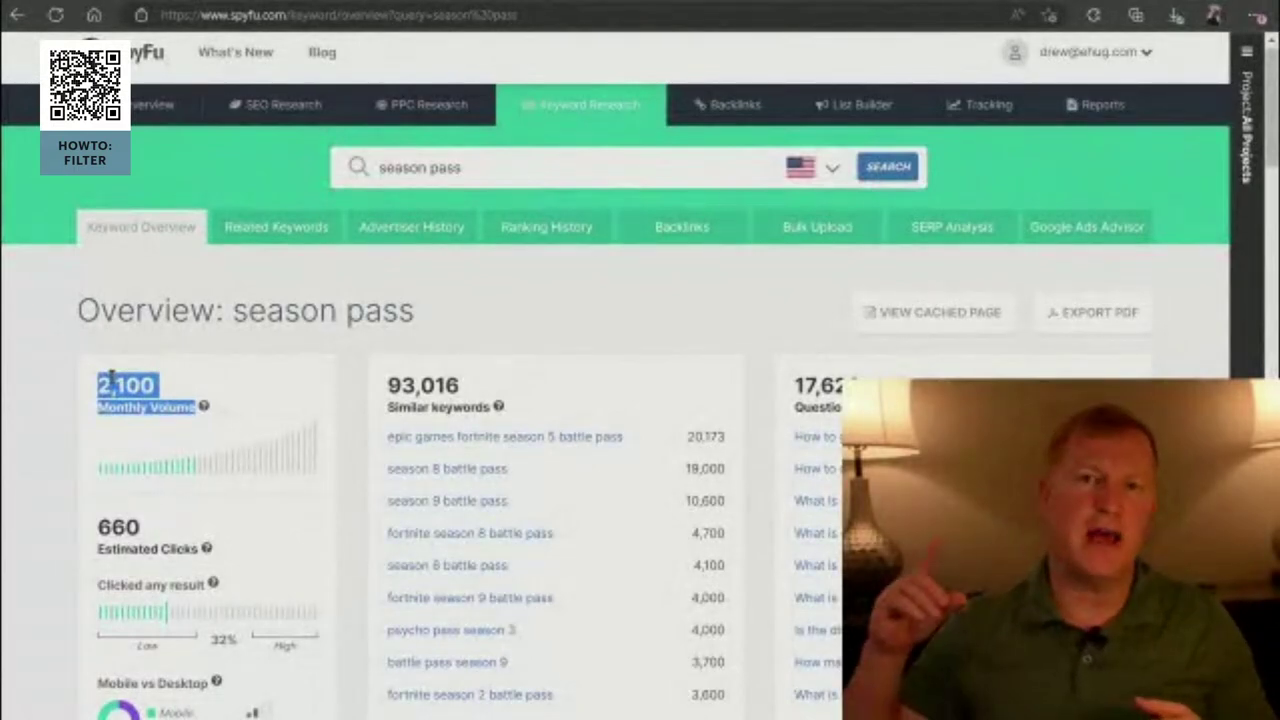
pyautogui.click(253, 341)
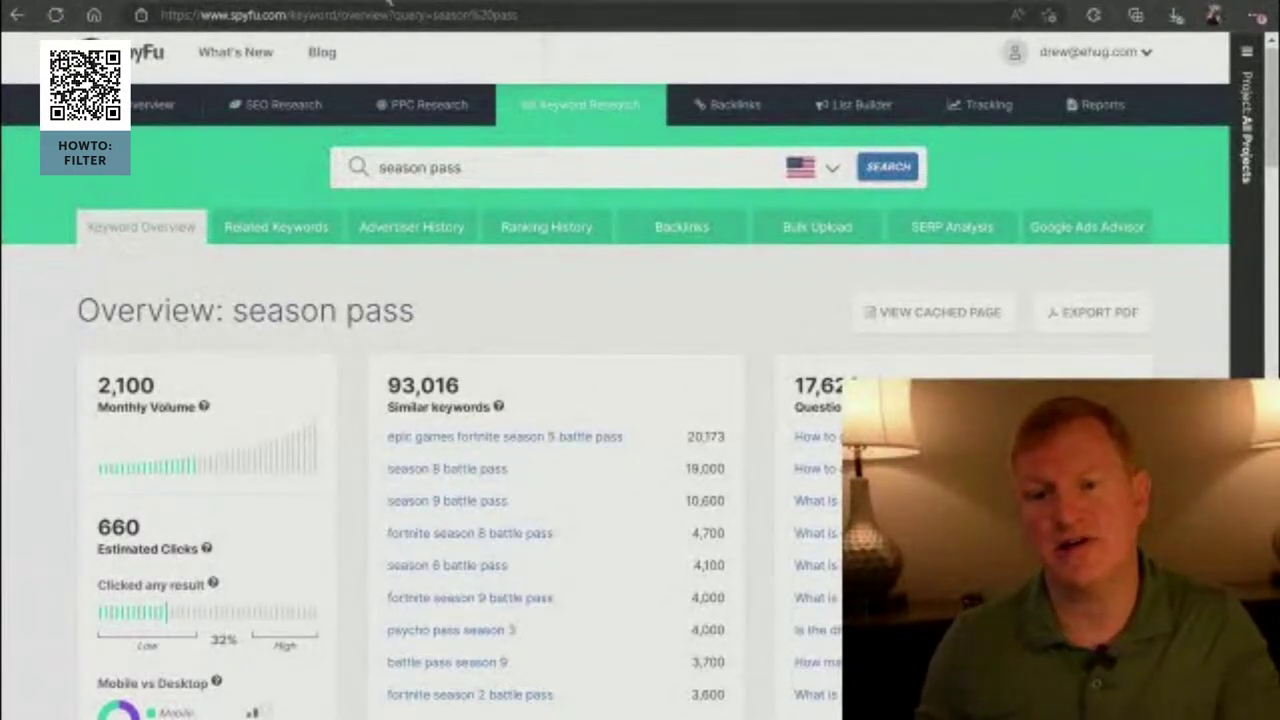
# Step: Return to the ExpiredDomains.net listing, check the second listed domain's GoDaddy auction page and close it
pyautogui.click(389, 4)
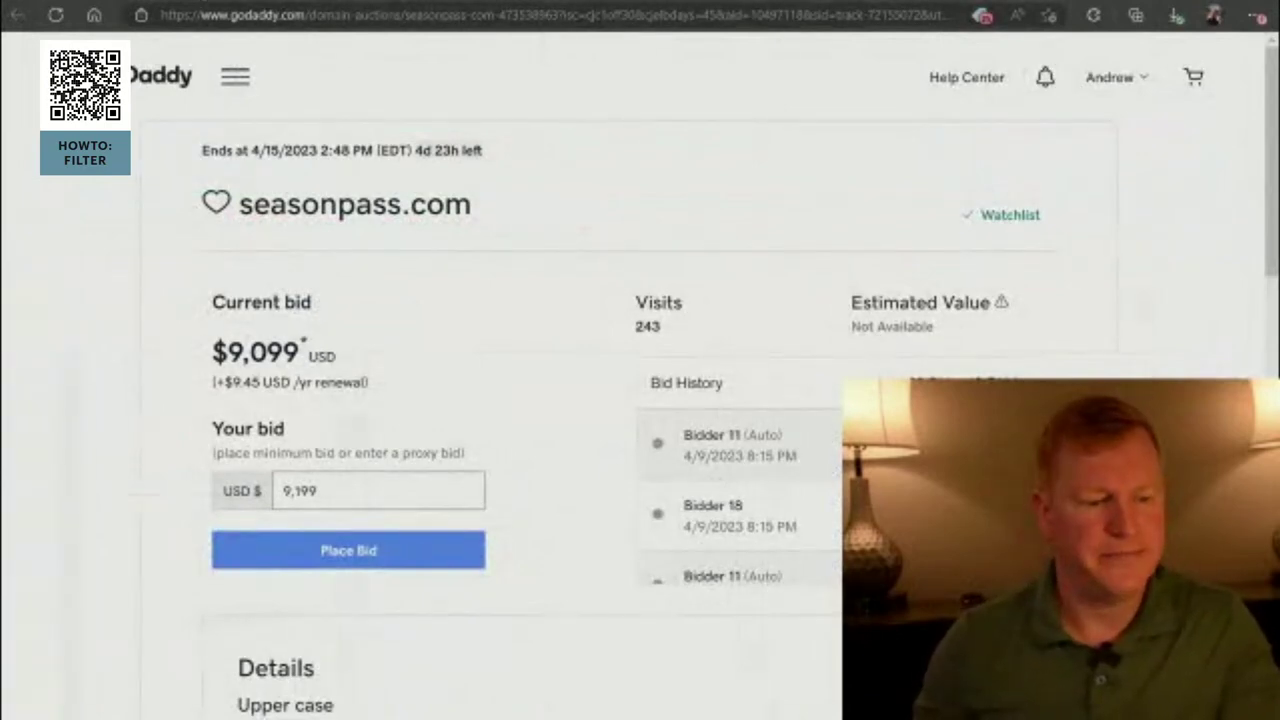
pyautogui.hotkey('ctrl', 'Tab')
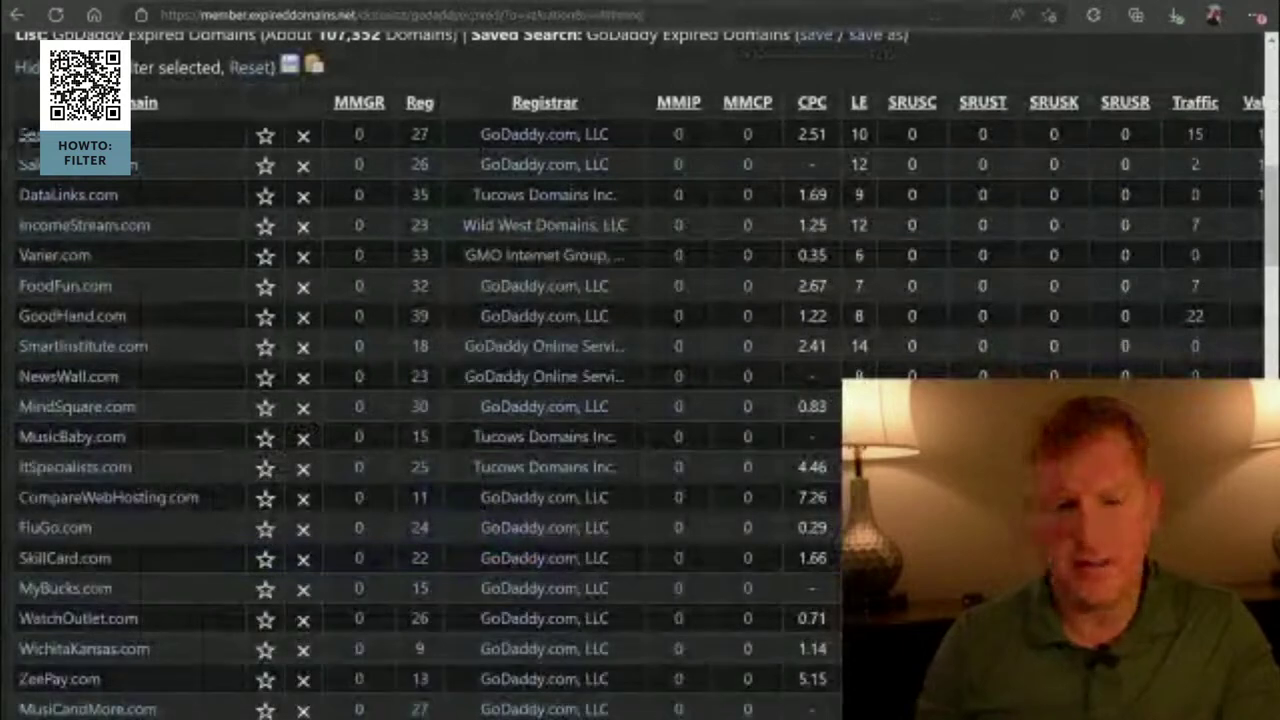
pyautogui.click(56, 172)
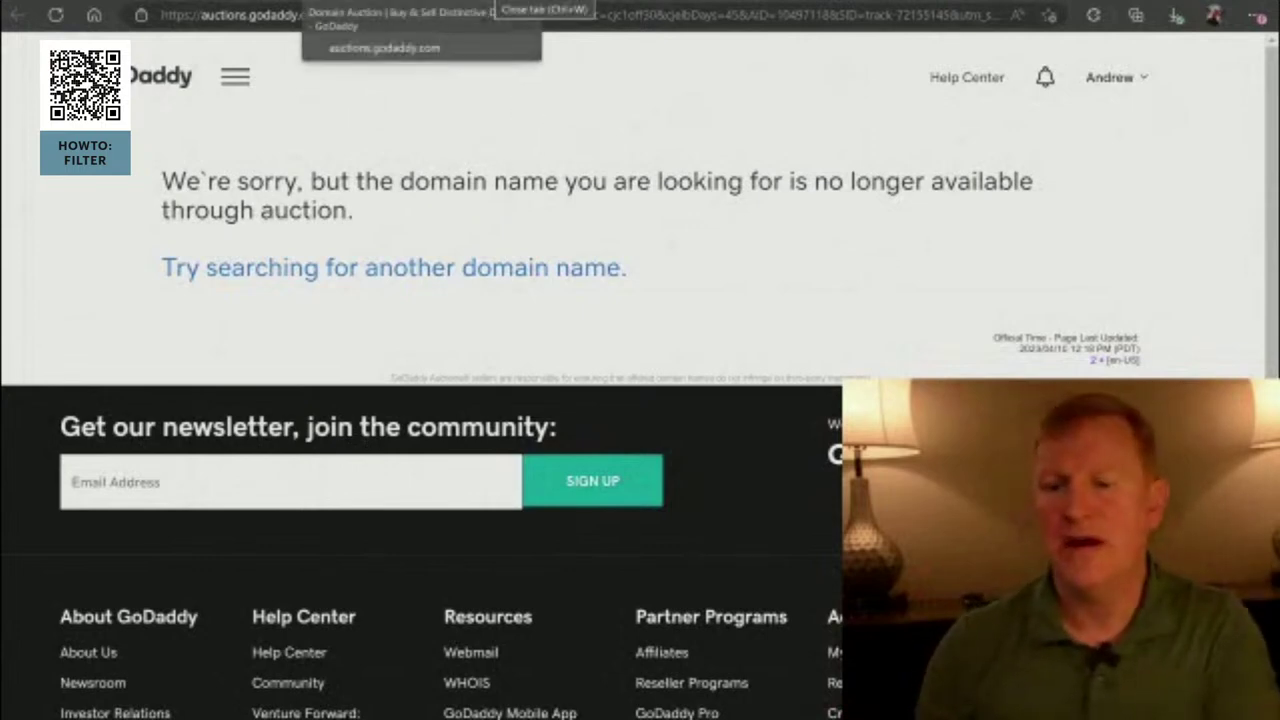
pyautogui.click(330, 3)
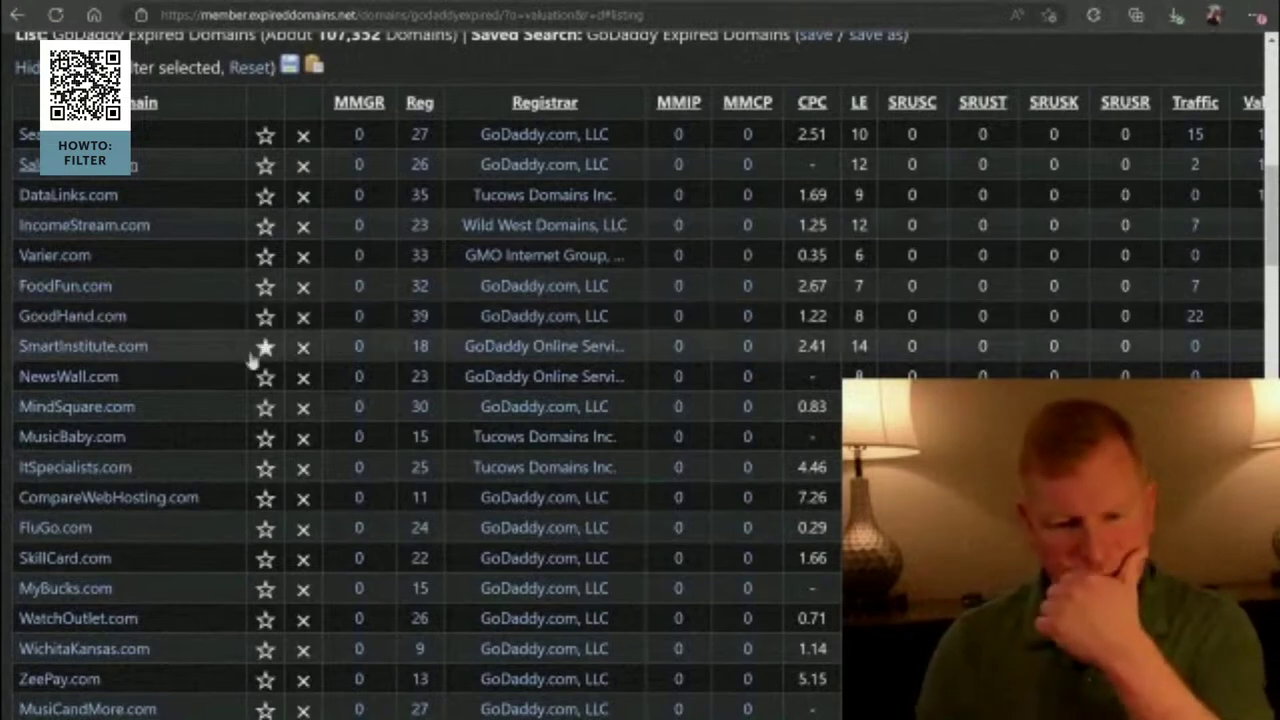
# Step: Browse the domain names in the expired domains listing and open the auction page for ItSpecialists.com
pyautogui.scroll(4, 198, 346)
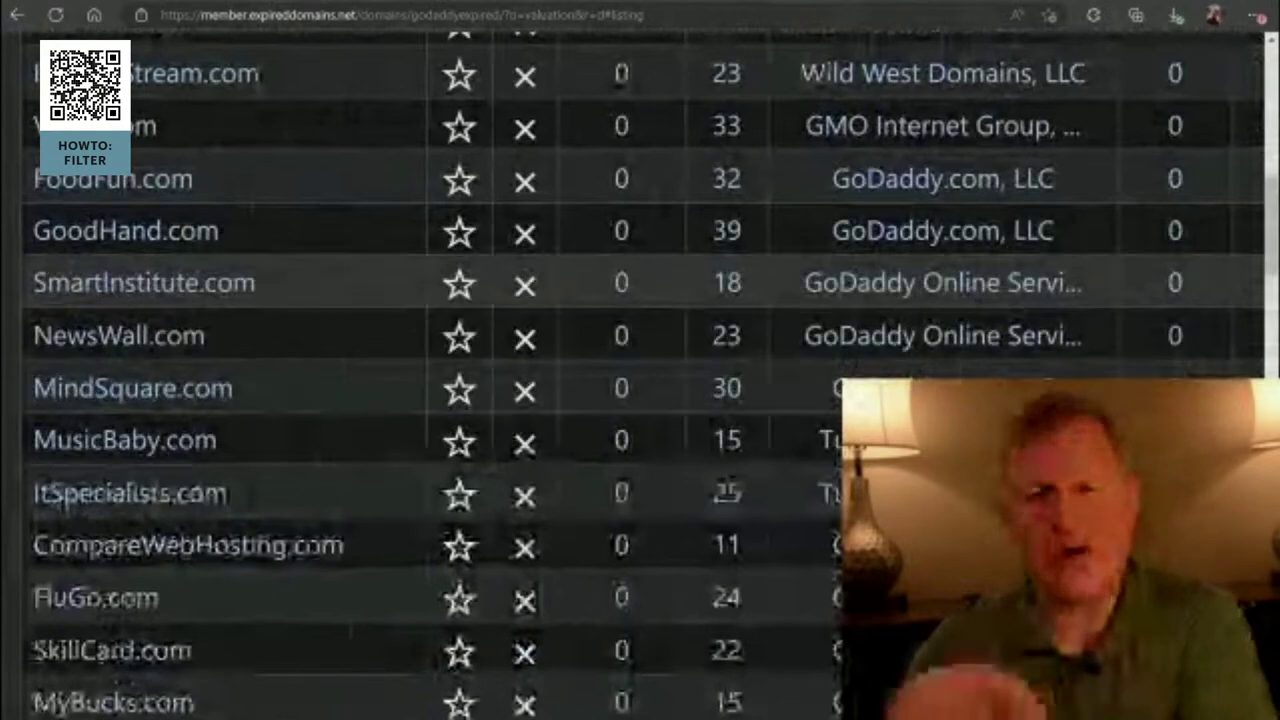
pyautogui.scroll(1, 430, 370)
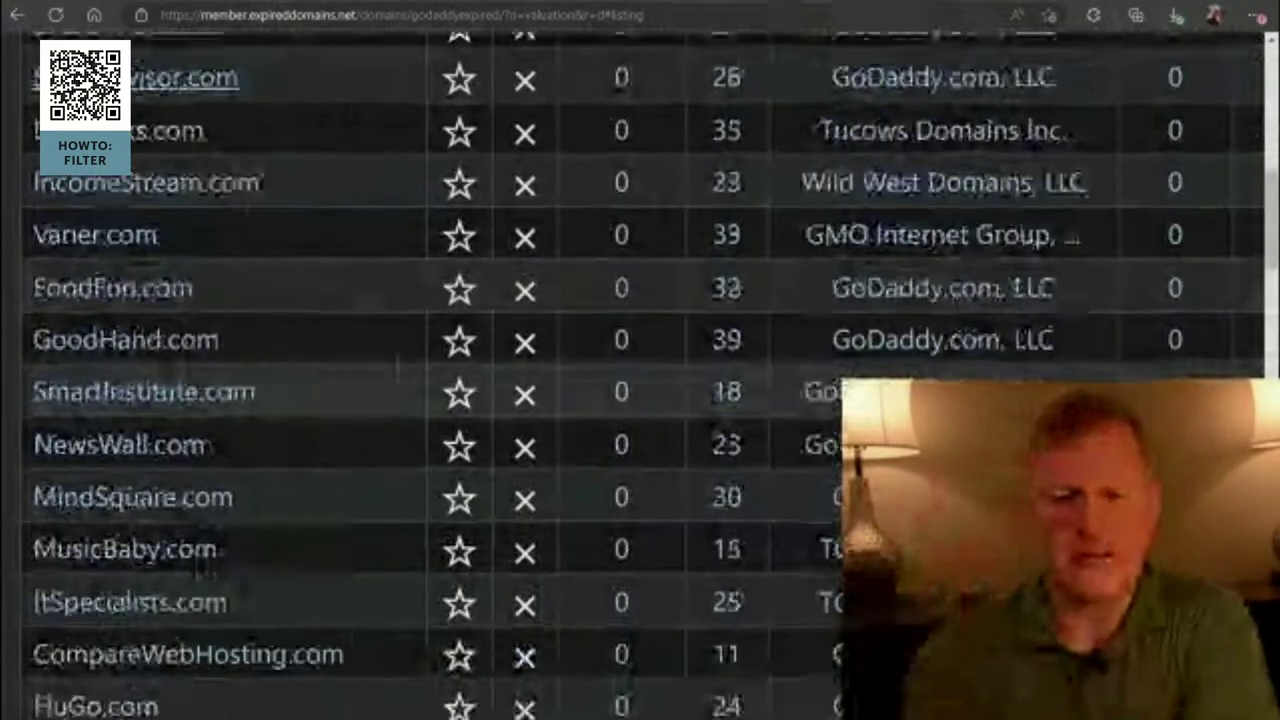
pyautogui.scroll(-1, 430, 370)
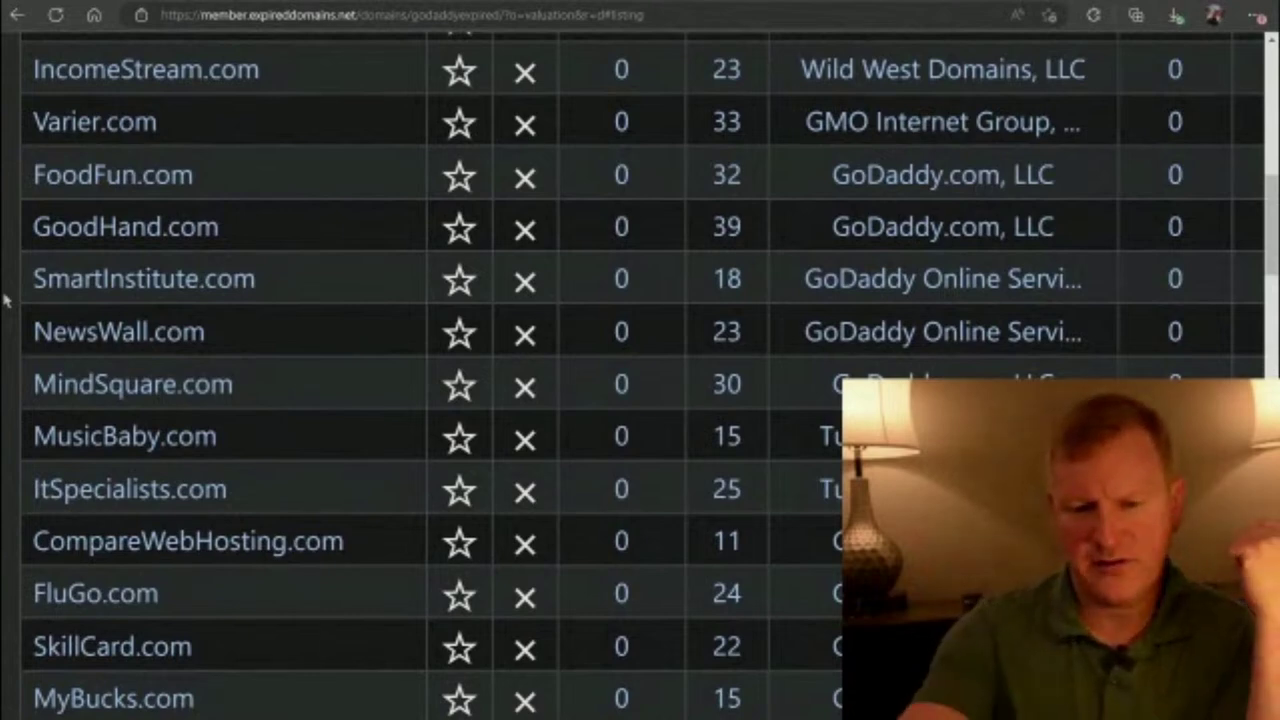
pyautogui.scroll(-2, 5, 298)
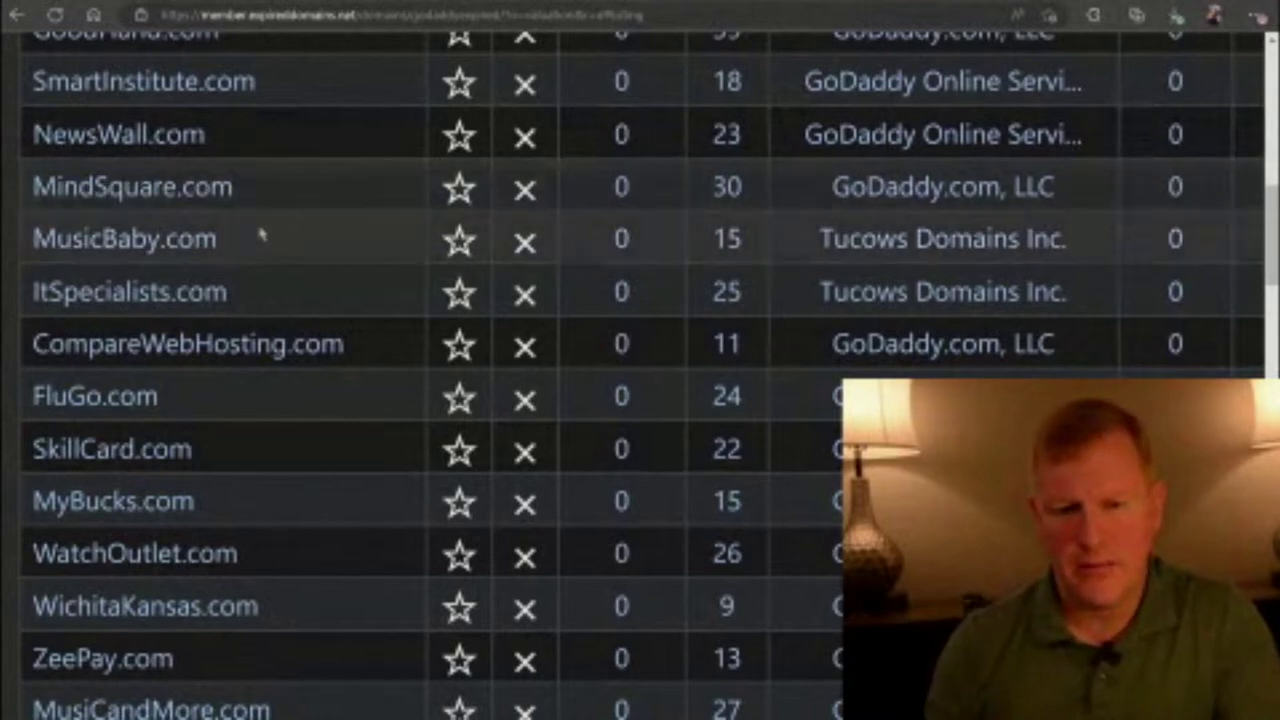
pyautogui.click(96, 302)
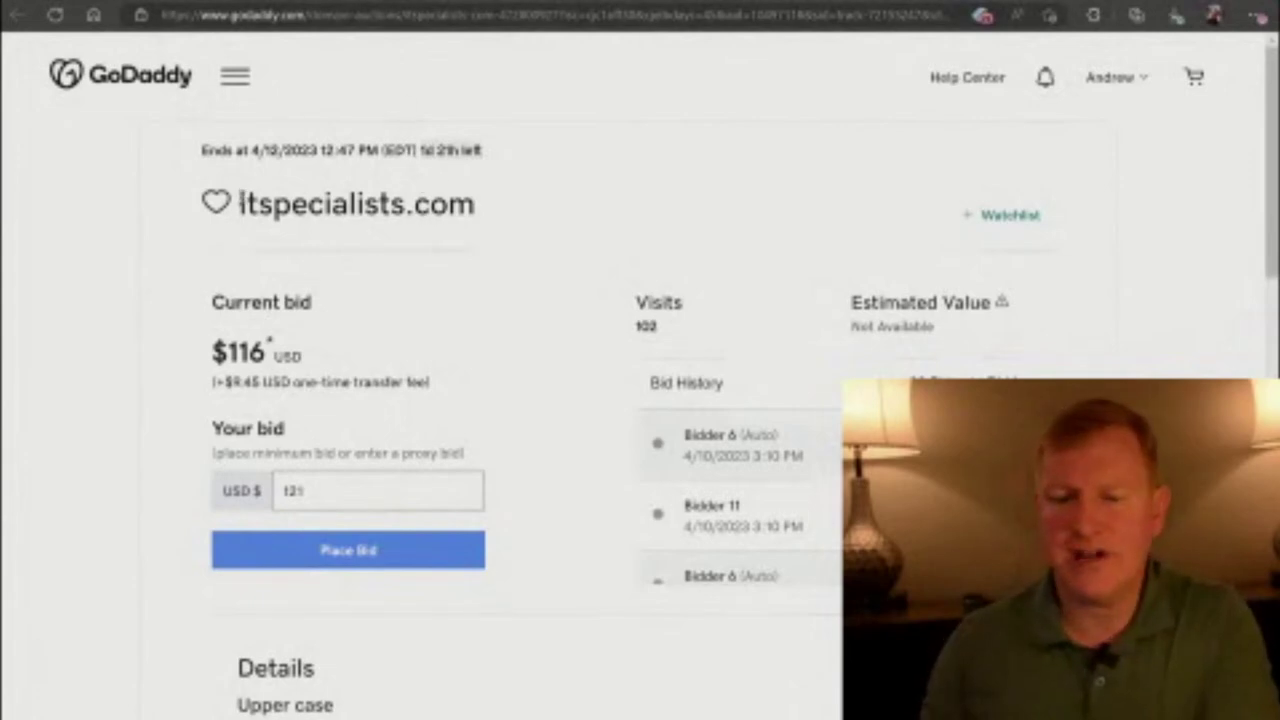
# Step: Take the name from the itspecialists.com auction page and run a SpyFu keyword search for "it specialists"
pyautogui.moveTo(240, 204); pyautogui.dragTo(405, 204)
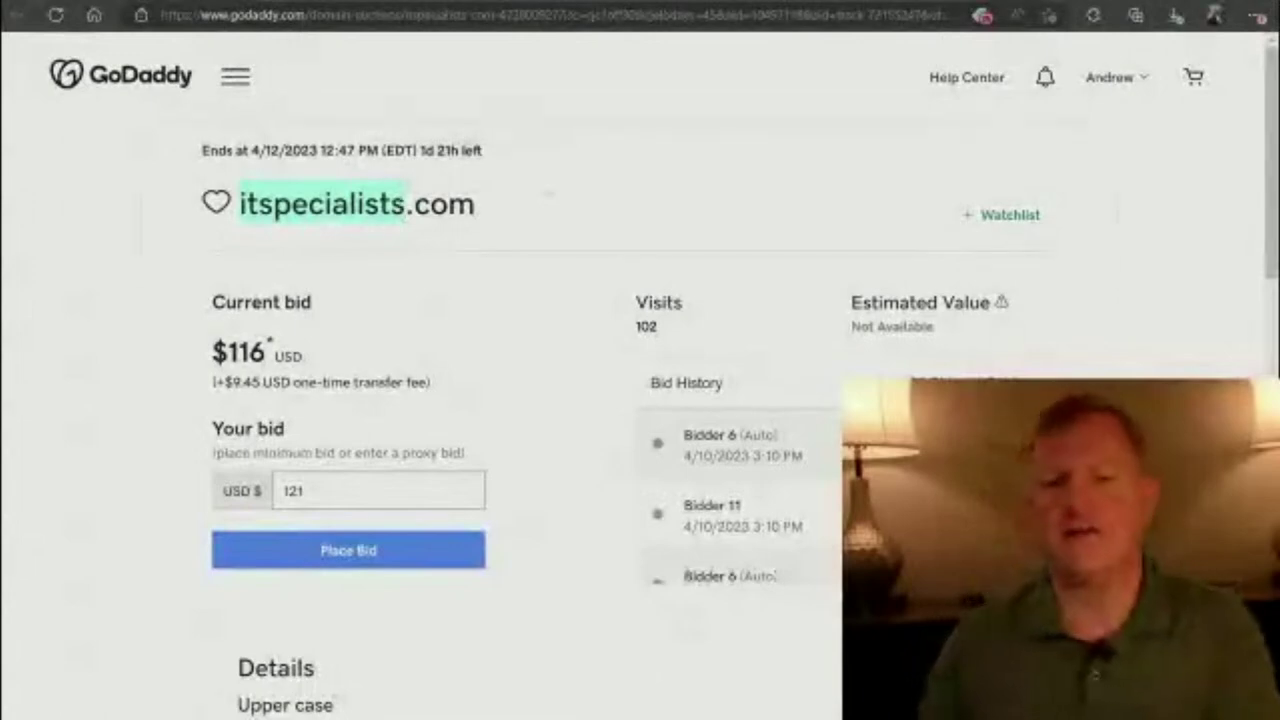
pyautogui.hotkey('ctrl', 'Tab')
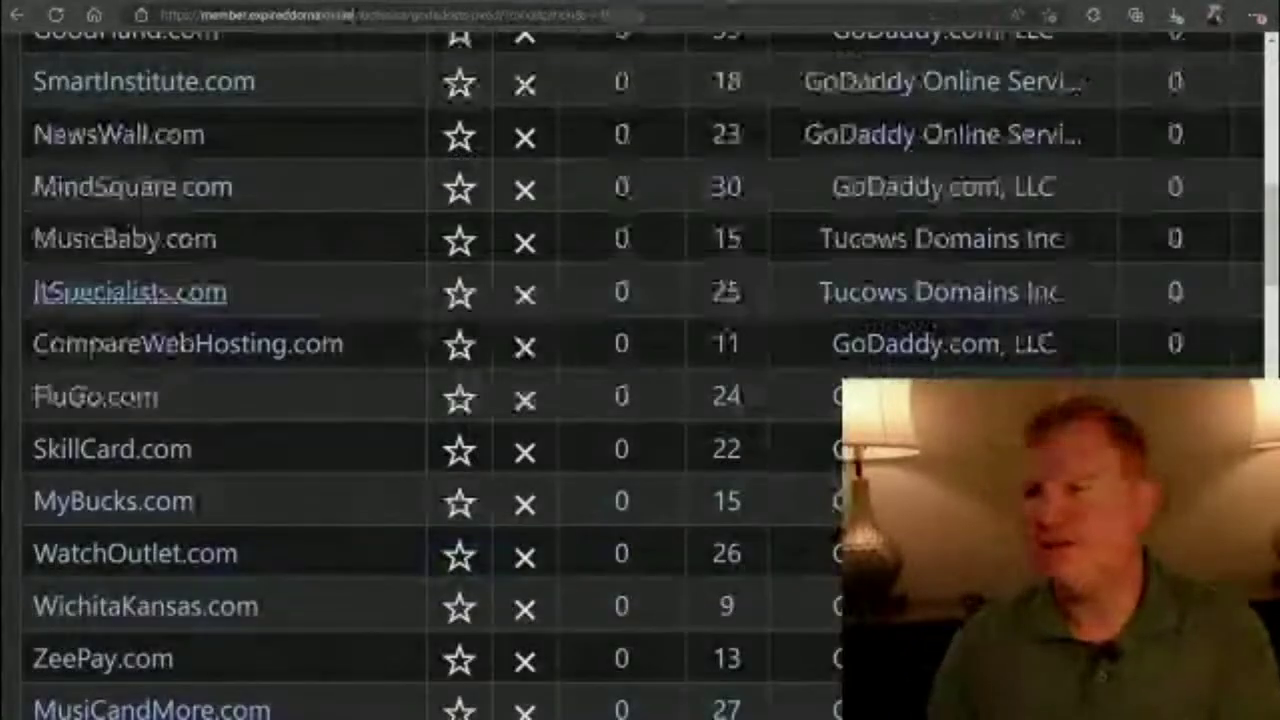
pyautogui.hotkey('ctrl', 'Tab')
pyautogui.click(457, 172)
pyautogui.hotkey('ctrl', 'a')
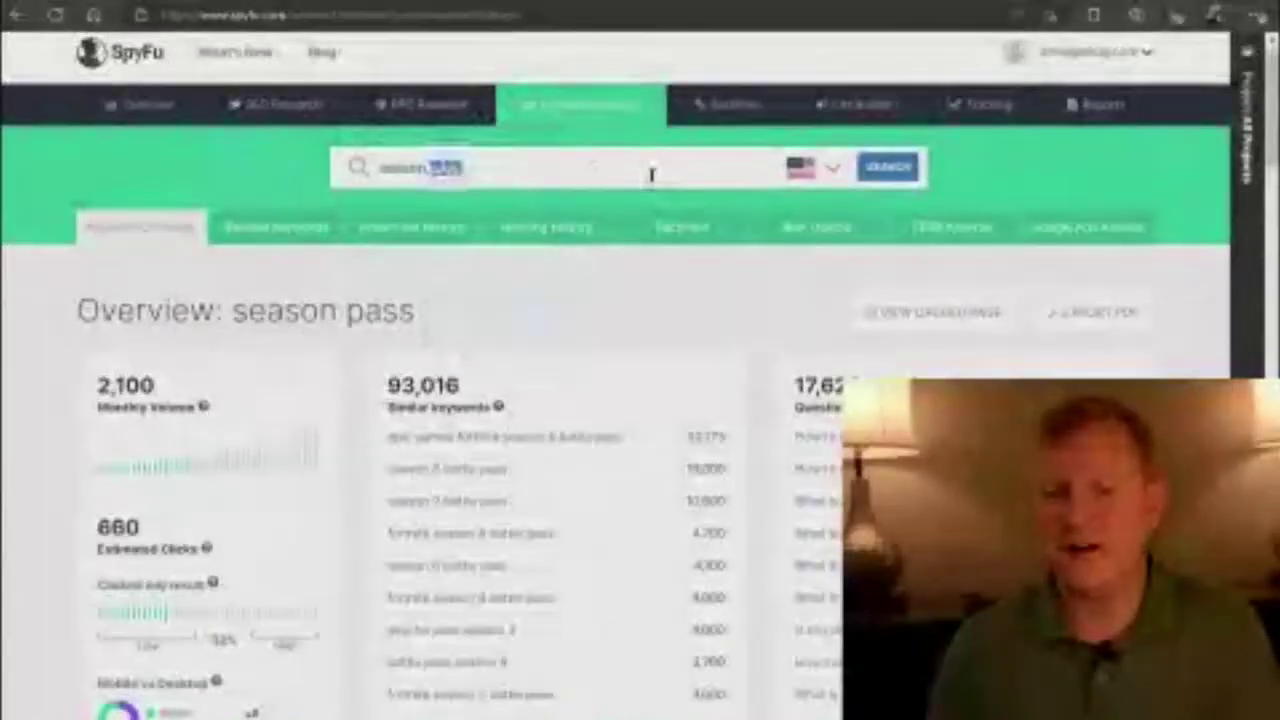
pyautogui.write('itspecialists')
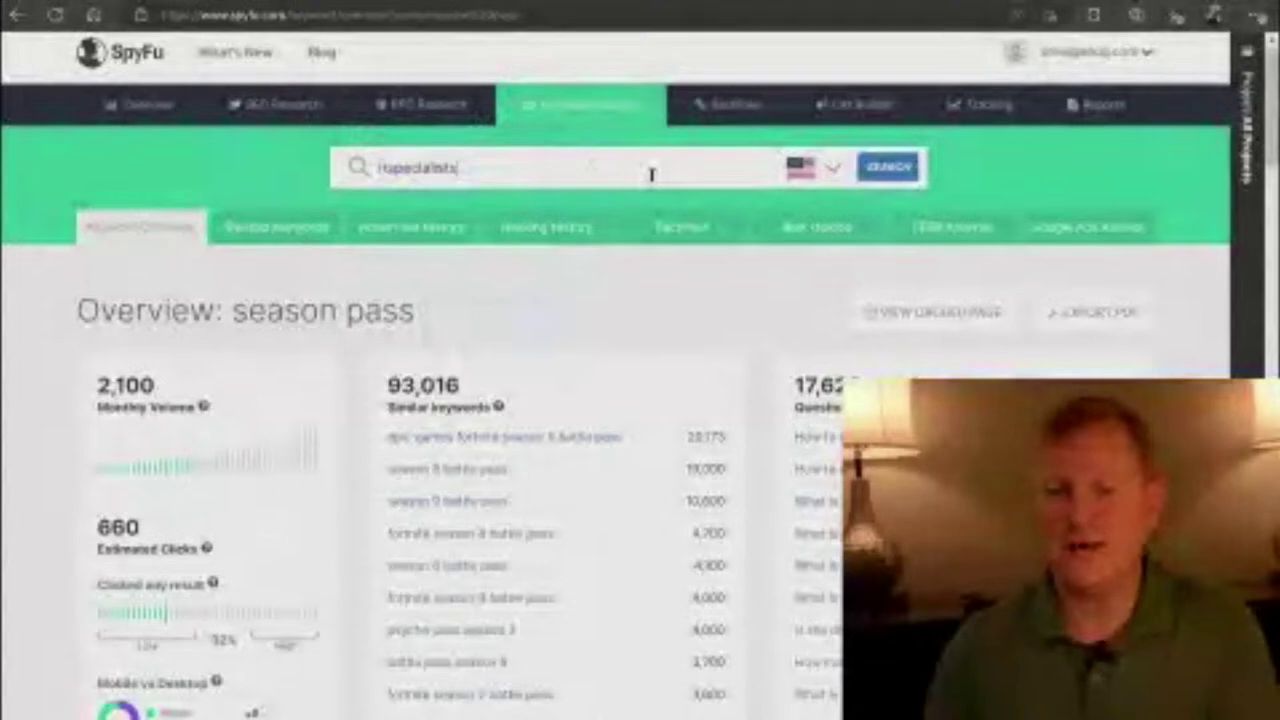
pyautogui.click(388, 170)
pyautogui.click(886, 168)
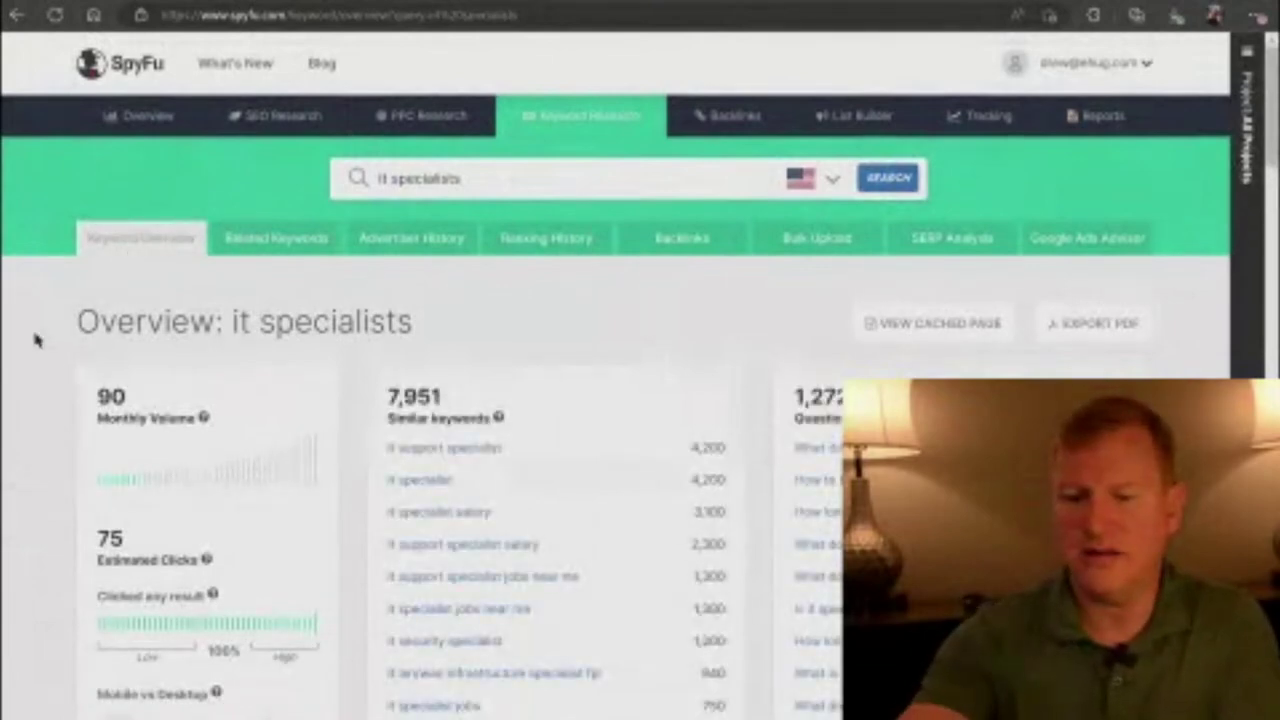
# Step: Examine the monthly volume, similar keywords, difficulty, cost per click and related rankings in the "it specialists" keyword overview
pyautogui.scroll(3, 640, 360)
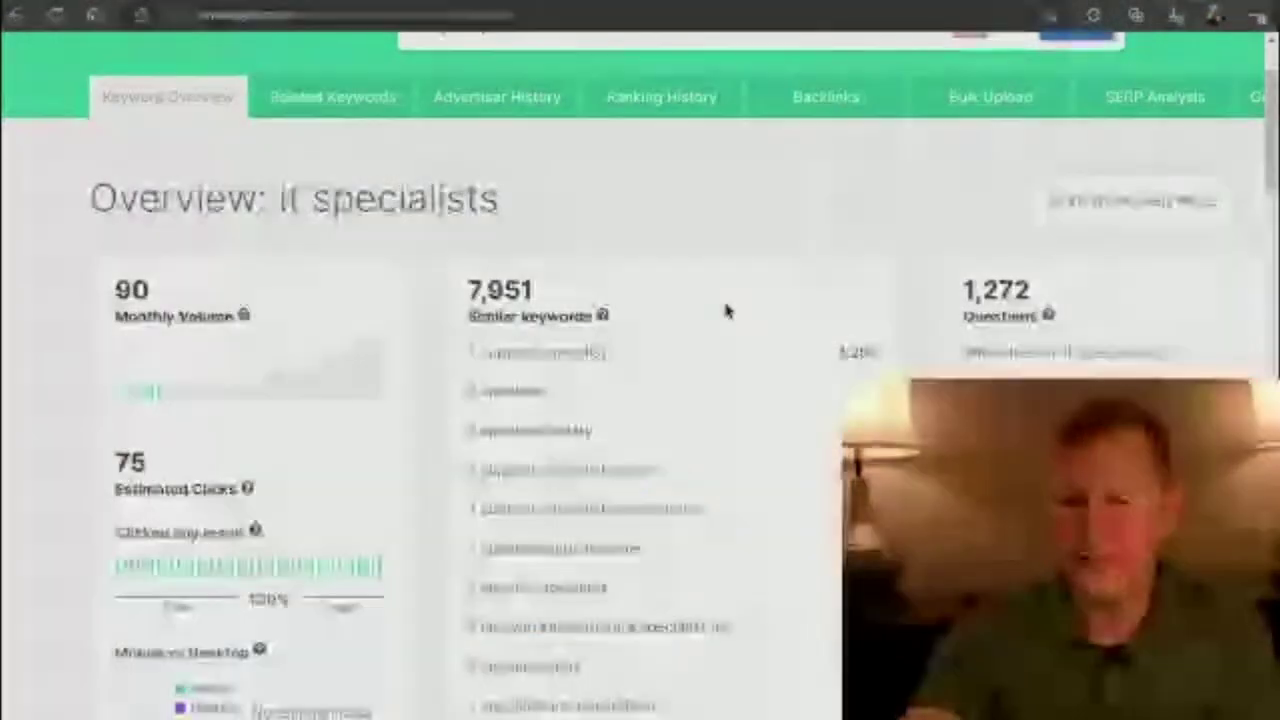
pyautogui.scroll(-2, 723, 309)
pyautogui.hotkey('ctrl', '+')
pyautogui.hotkey('ctrl', '-')
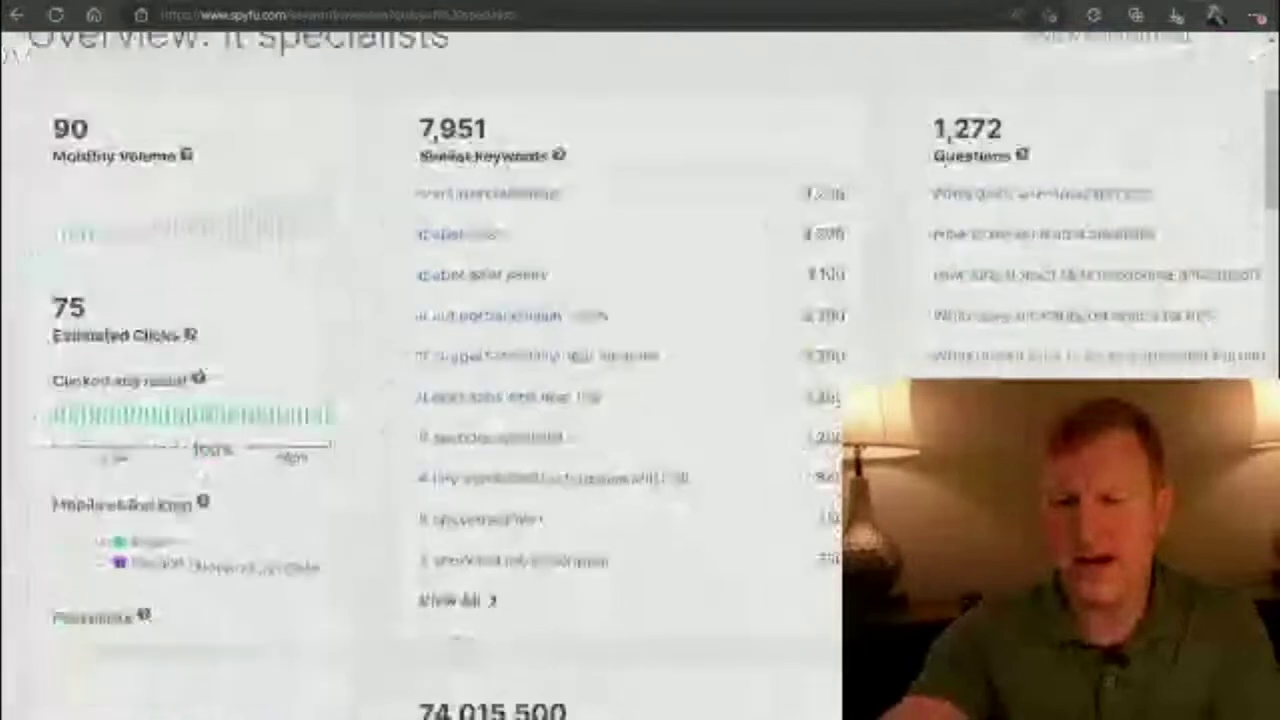
pyautogui.scroll(-1, 716, 320)
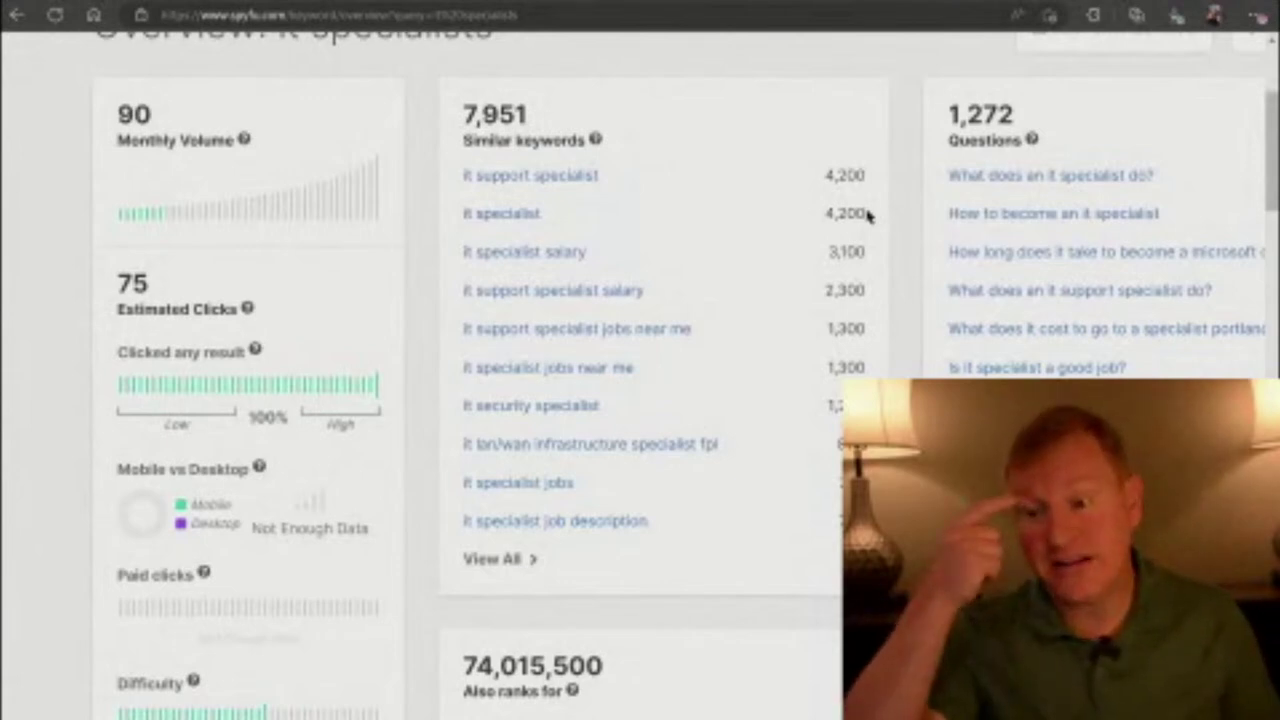
pyautogui.moveTo(868, 215); pyautogui.dragTo(667, 215)
pyautogui.moveTo(522, 210); pyautogui.dragTo(465, 212)
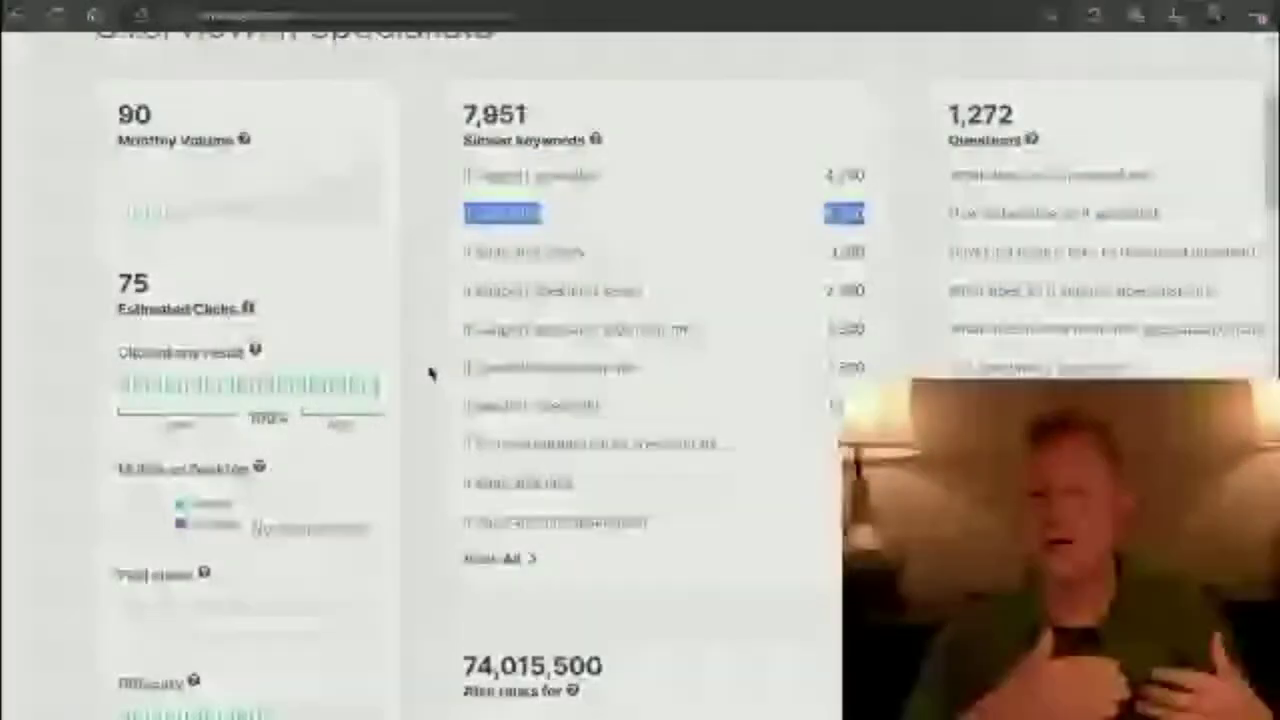
pyautogui.scroll(-5, 430, 373)
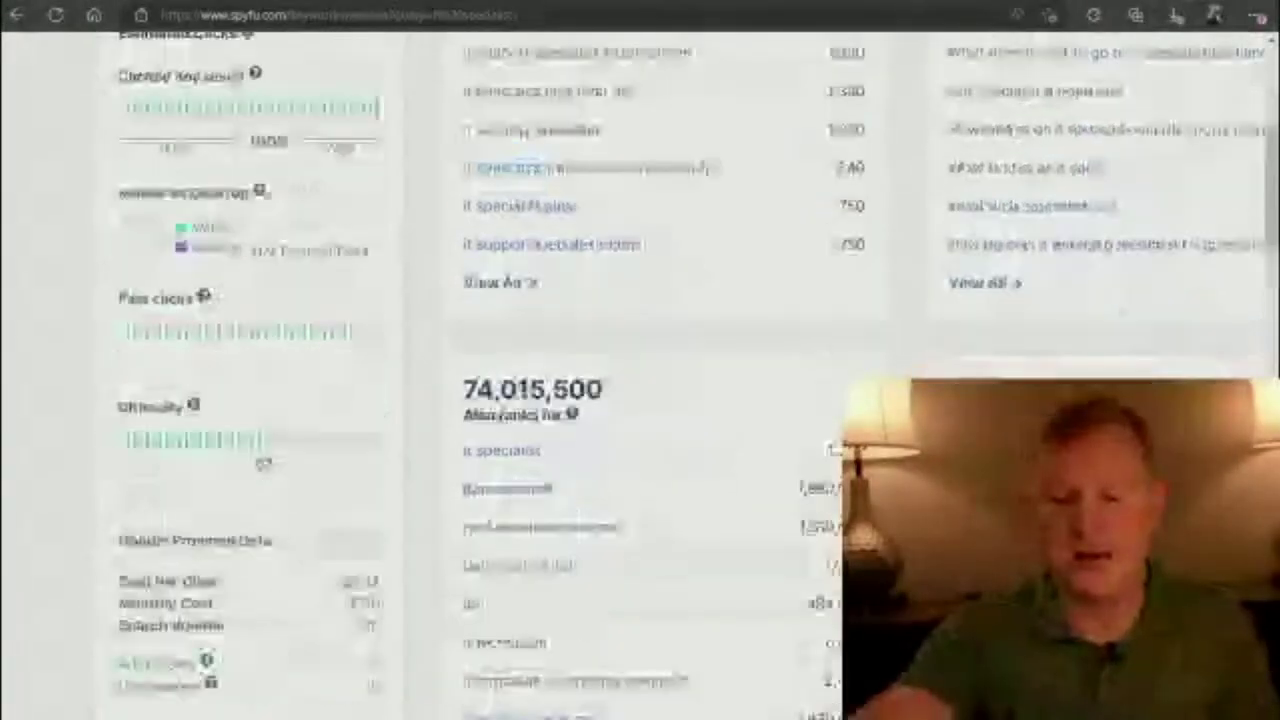
pyautogui.hotkey('ctrl', '+')
pyautogui.hotkey('ctrl', '+')
pyautogui.hotkey('ctrl', '+')
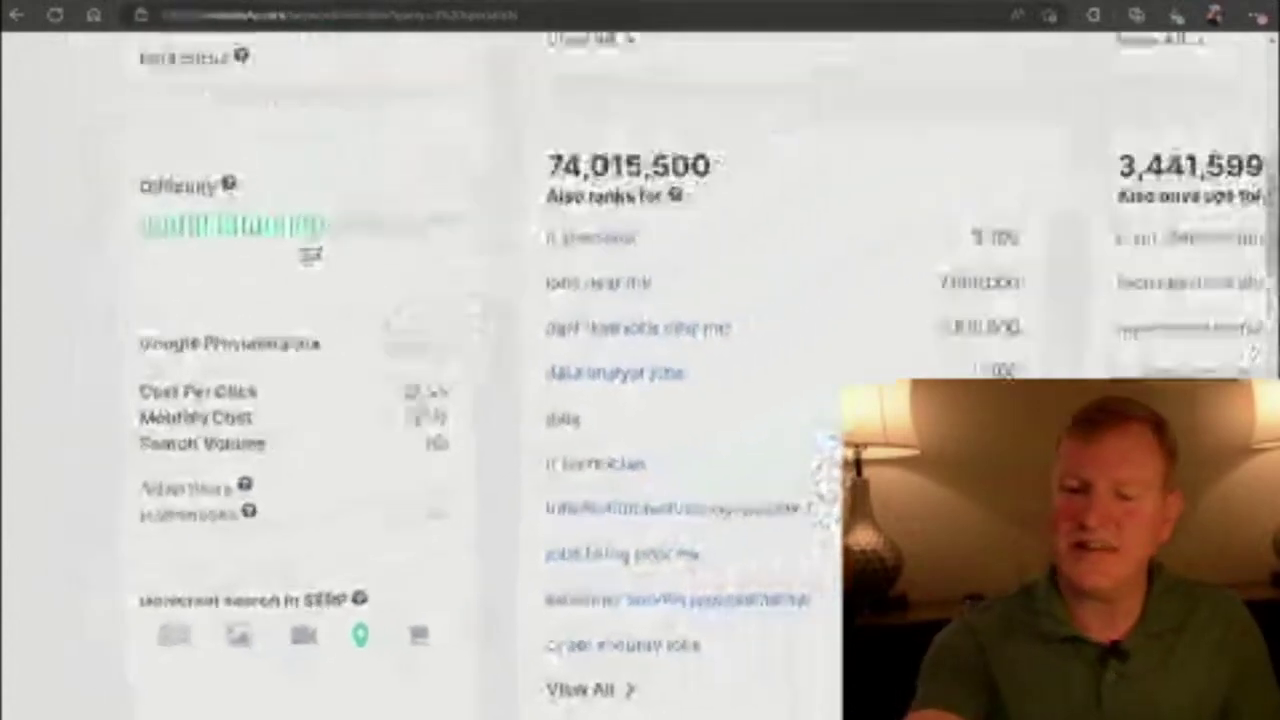
pyautogui.scroll(10, 640, 400)
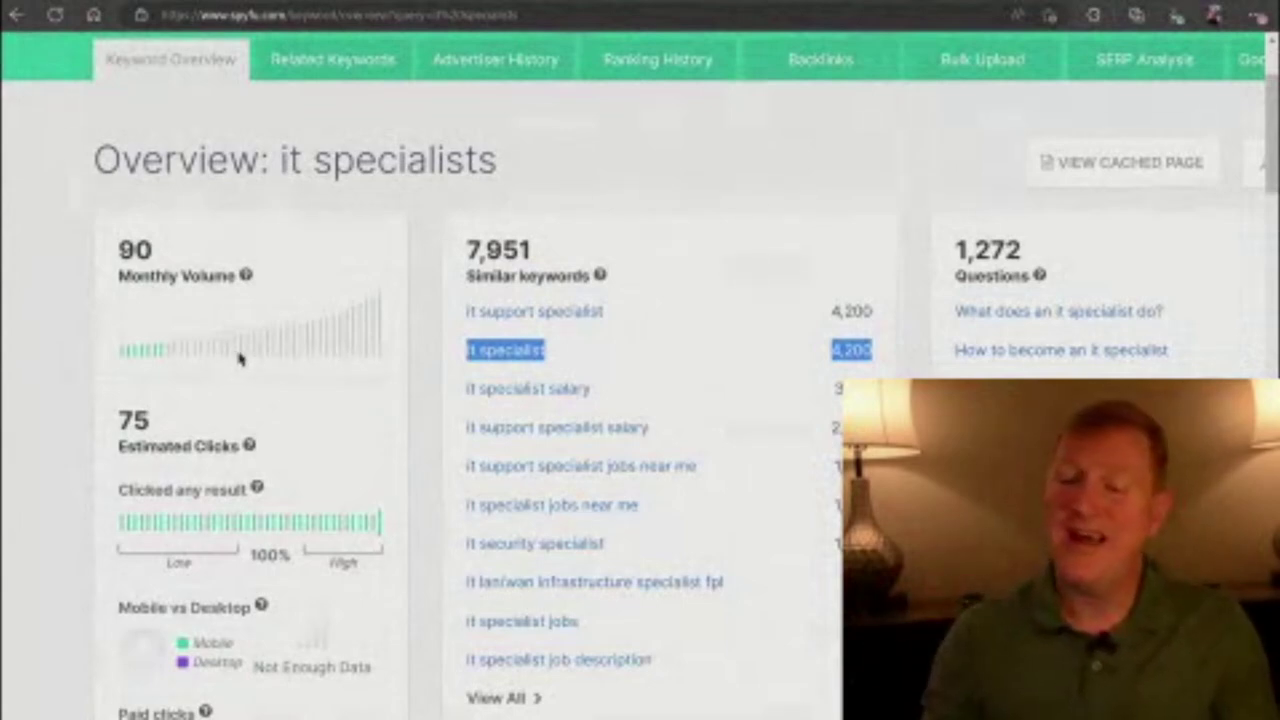
pyautogui.click(432, 256)
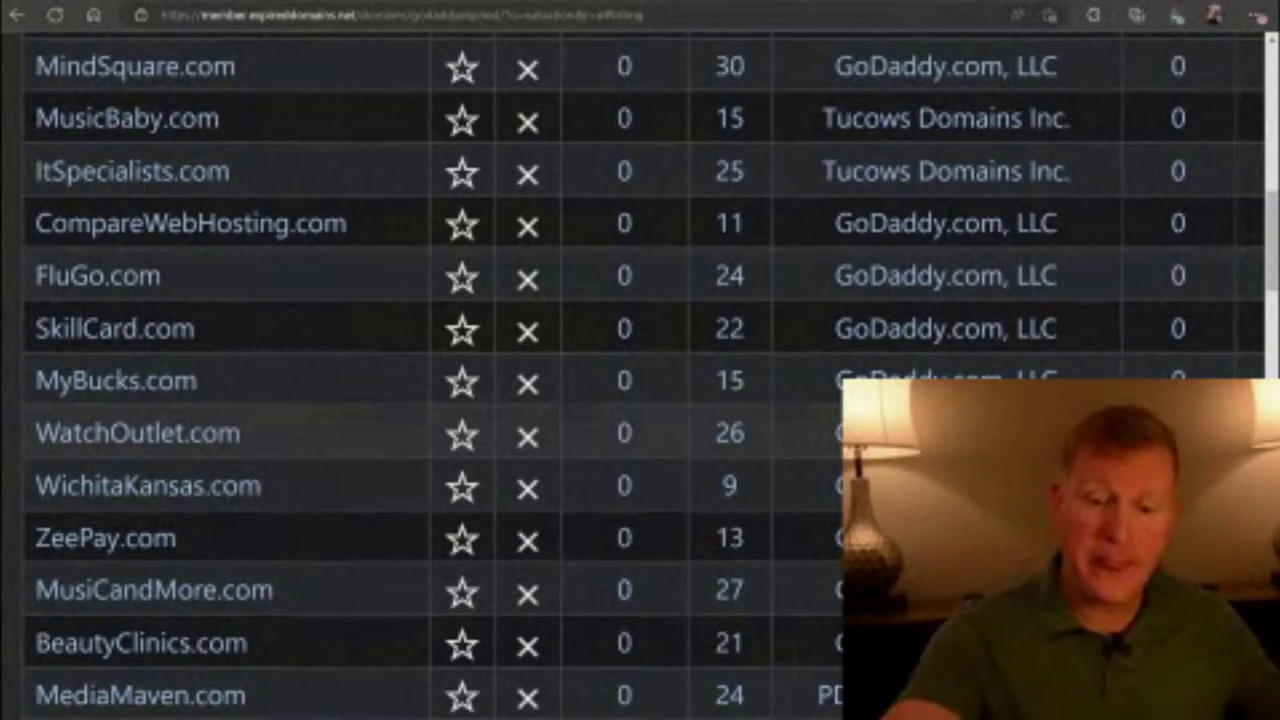
# Step: Return to the ExpiredDomains.net listing, browse the domain names past ItSpecialists.com and mark ZeePay.com as a favorite
pyautogui.scroll(5, 40, 376)
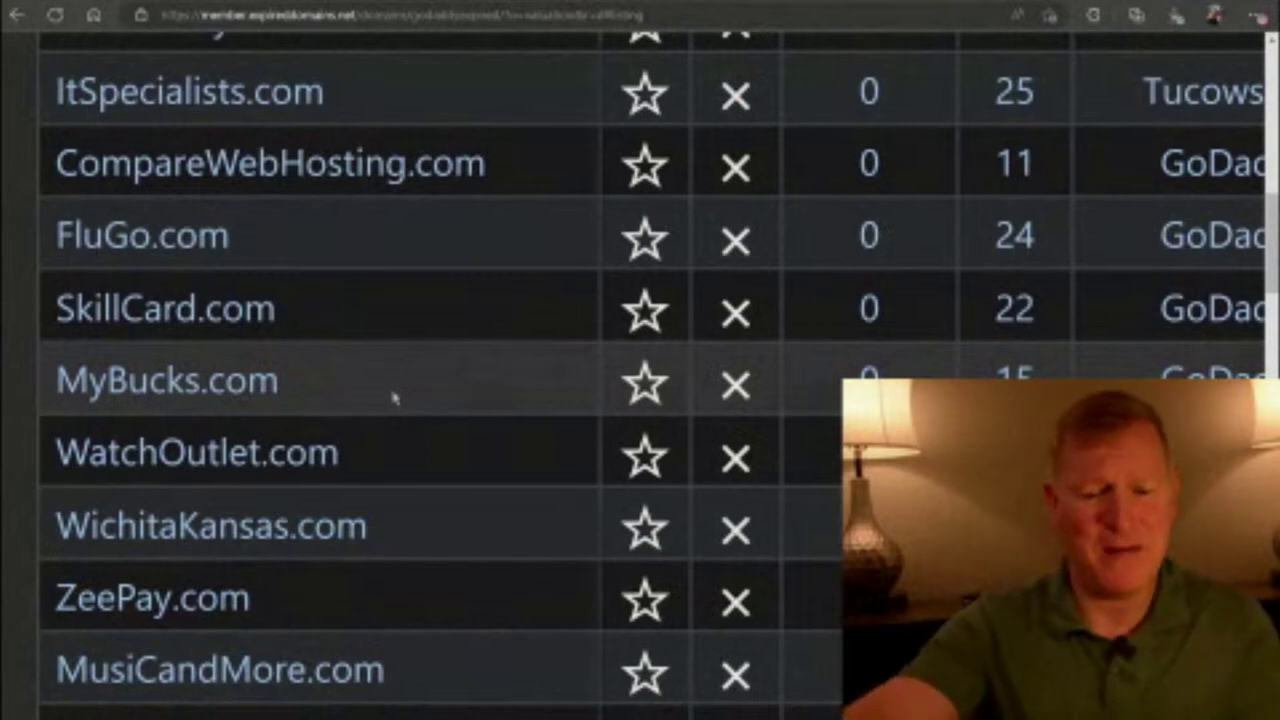
pyautogui.scroll(-3, 393, 398)
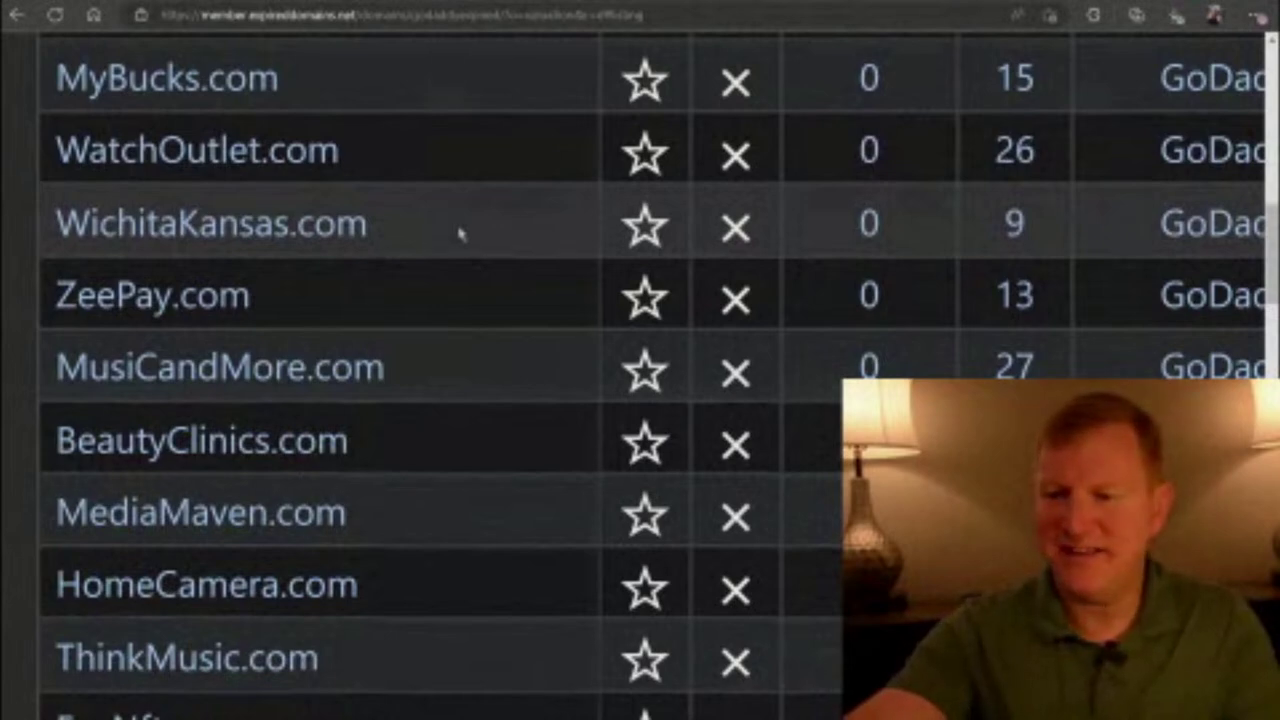
pyautogui.scroll(-2, 460, 233)
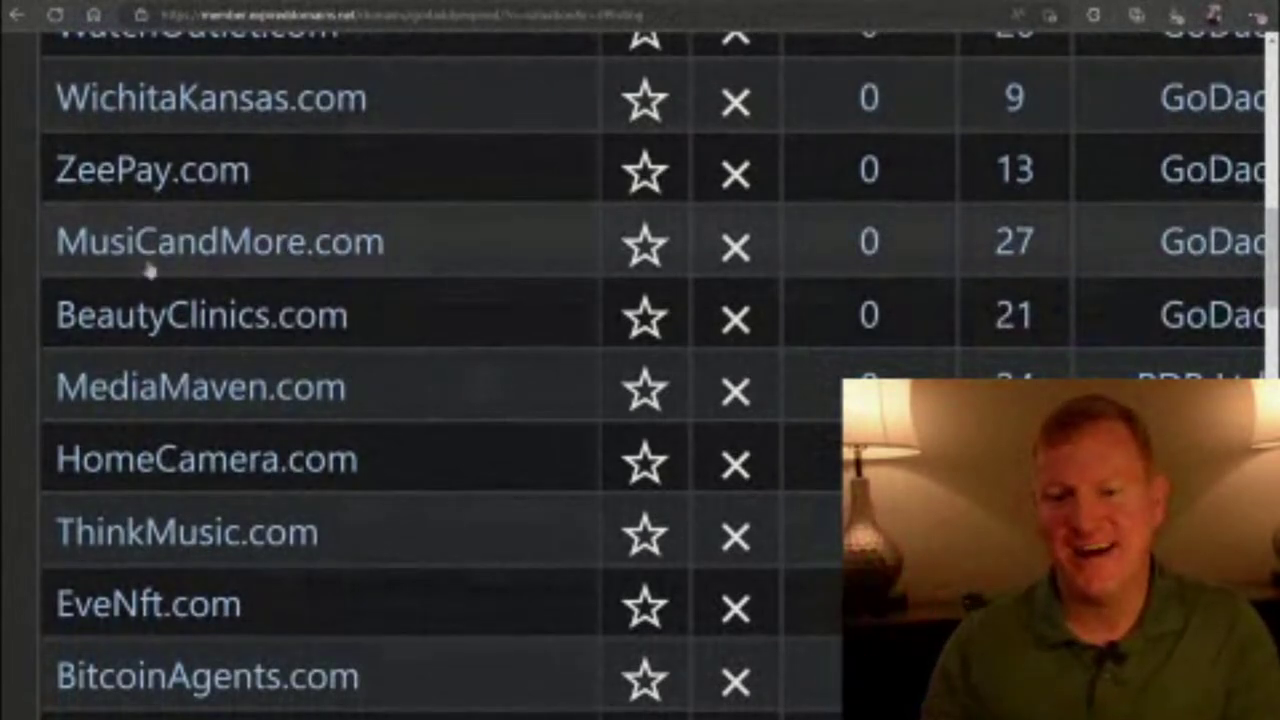
pyautogui.click(629, 189)
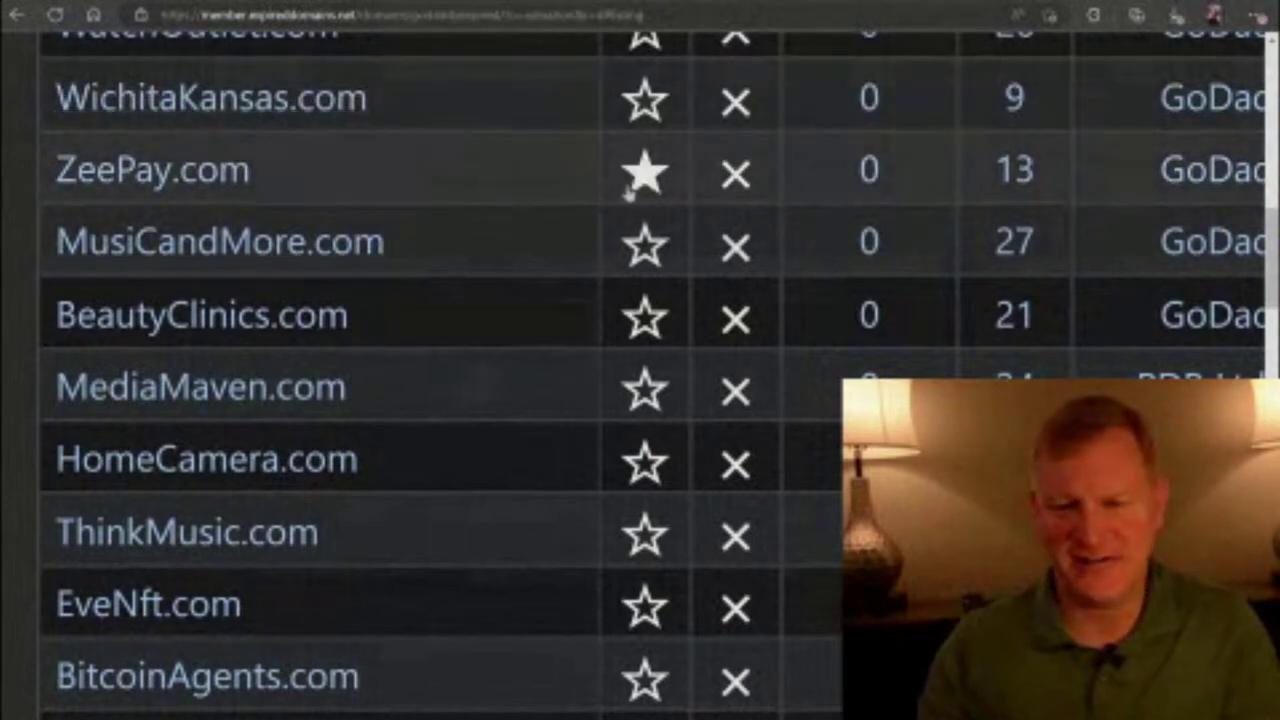
# Step: Browse further down the expired domains listing, check the GoDaddy auction page for SociallyDistant.com and close it
pyautogui.scroll(-1, 629, 193)
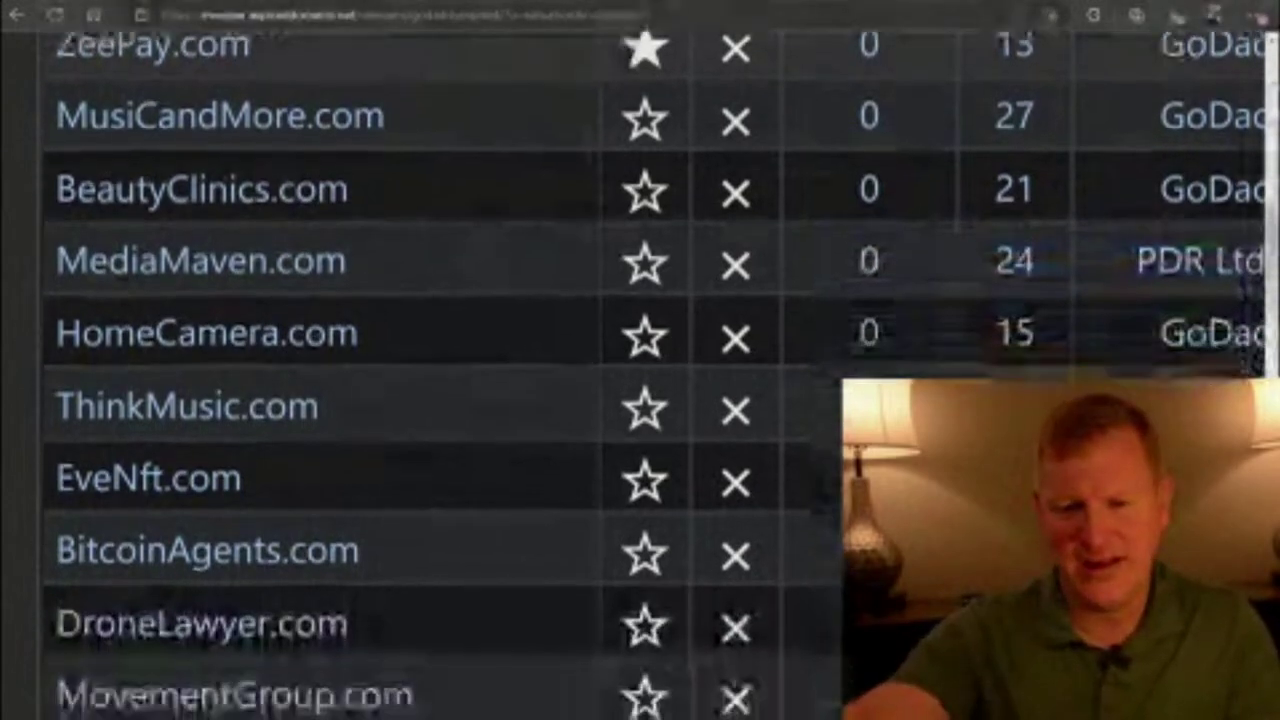
pyautogui.scroll(-1, 420, 370)
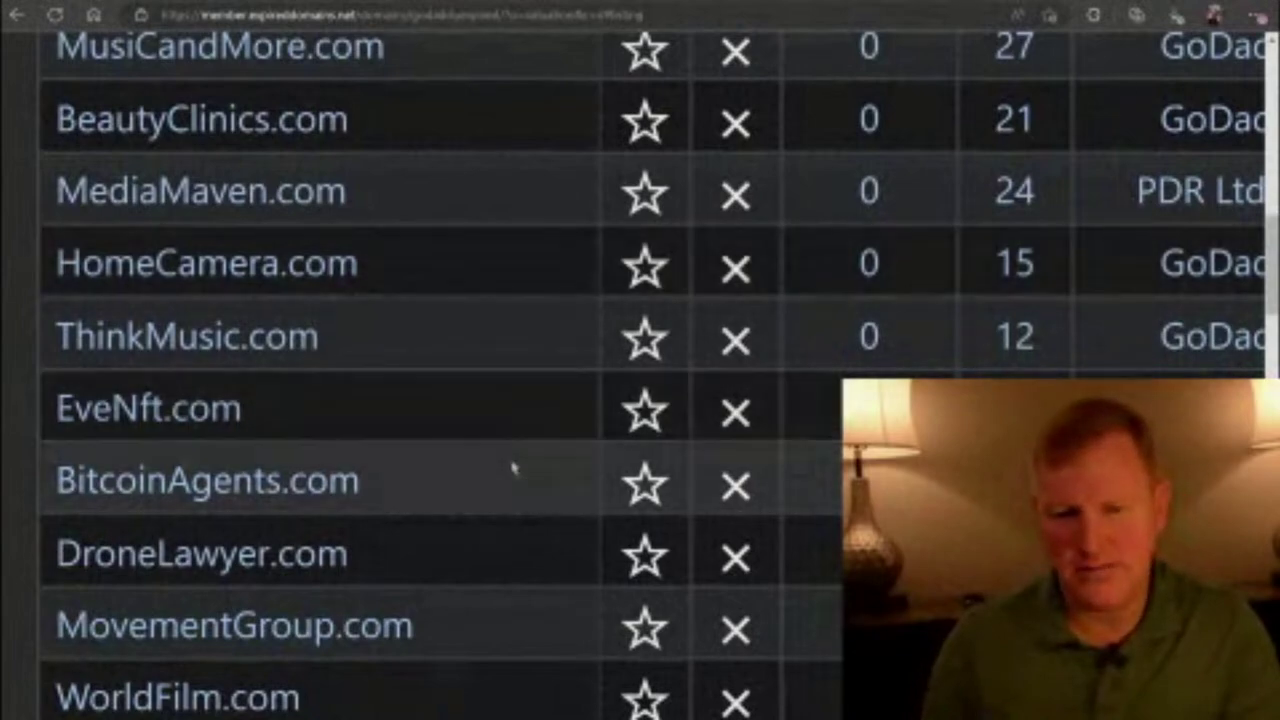
pyautogui.scroll(-5, 400, 480)
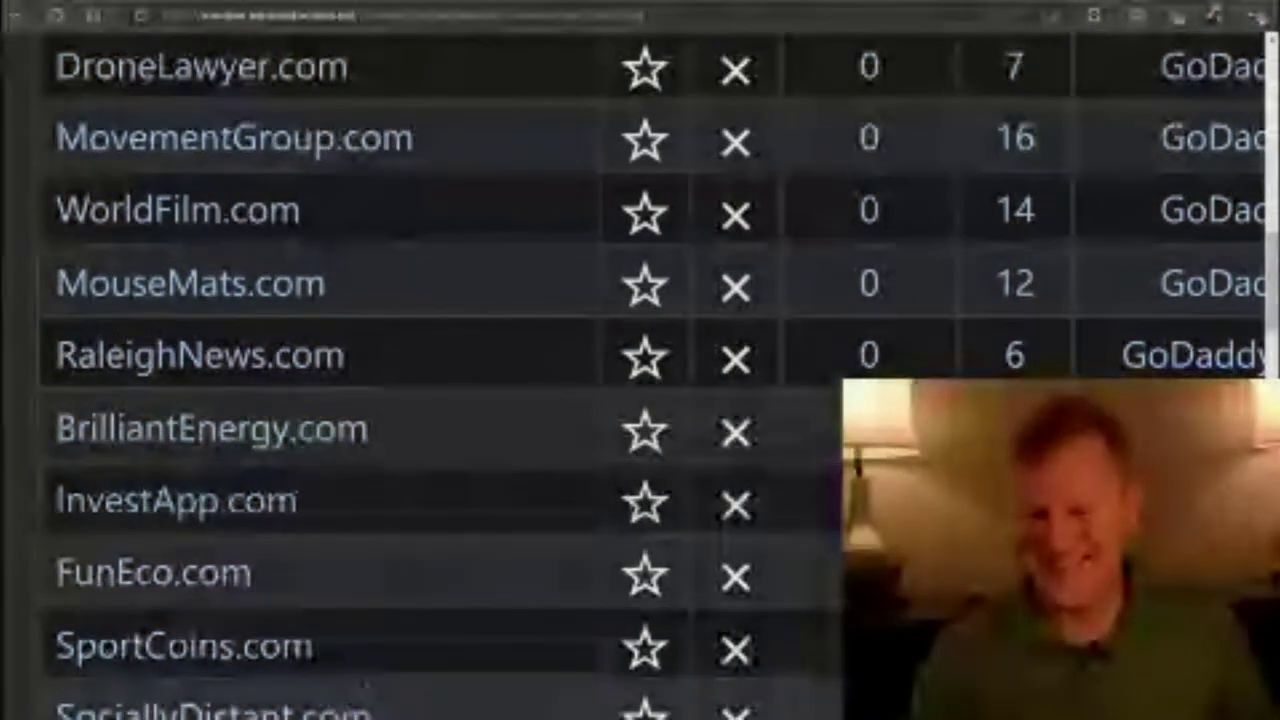
pyautogui.scroll(-5, 400, 380)
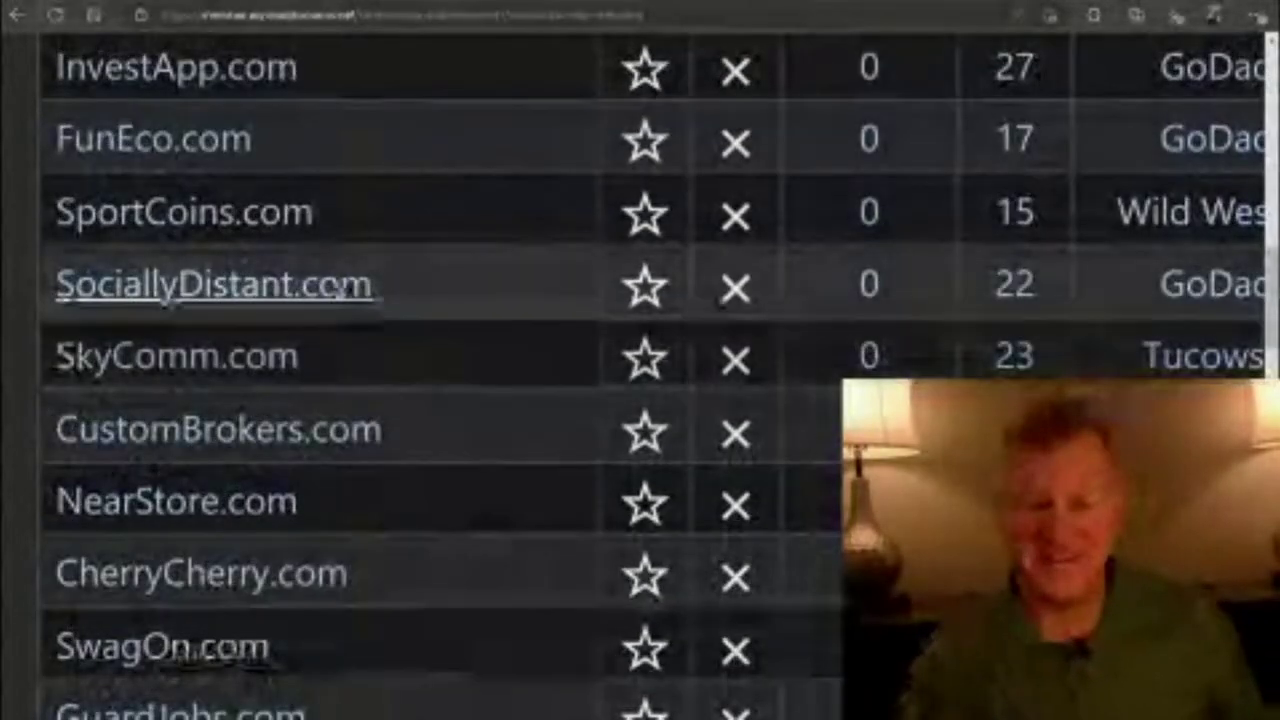
pyautogui.click(257, 290)
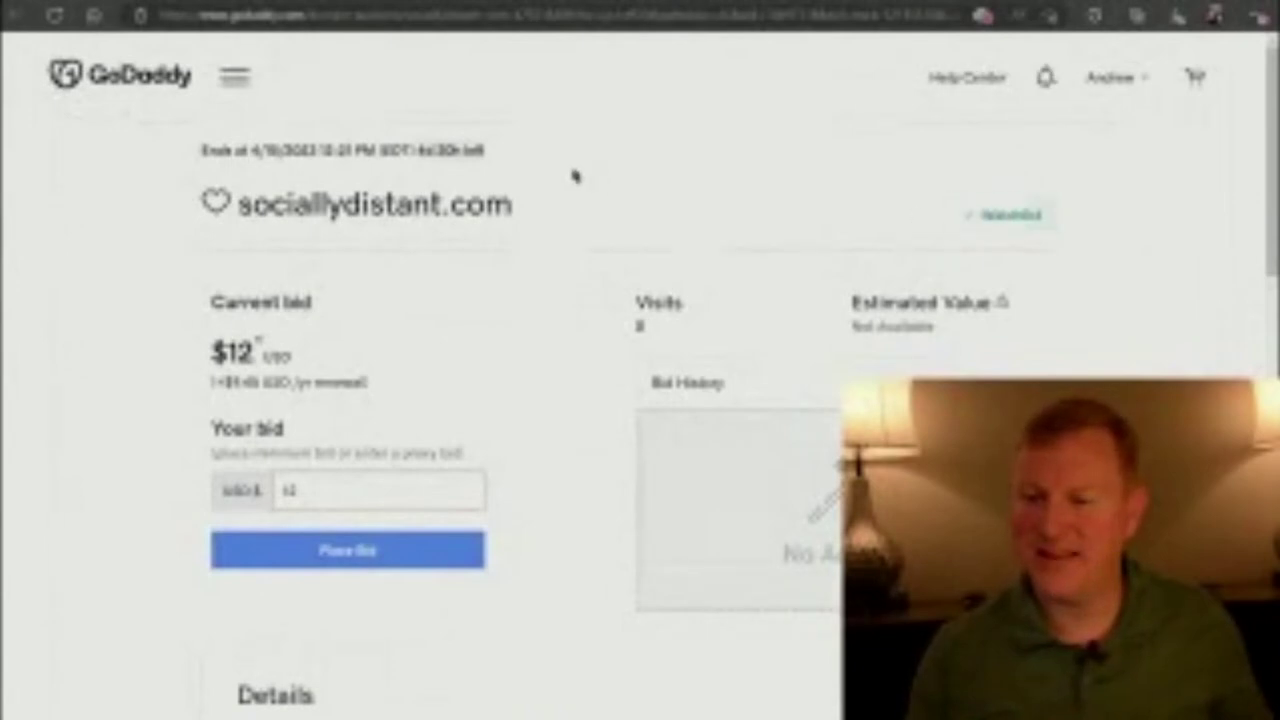
pyautogui.hotkey('alt', 'Left')
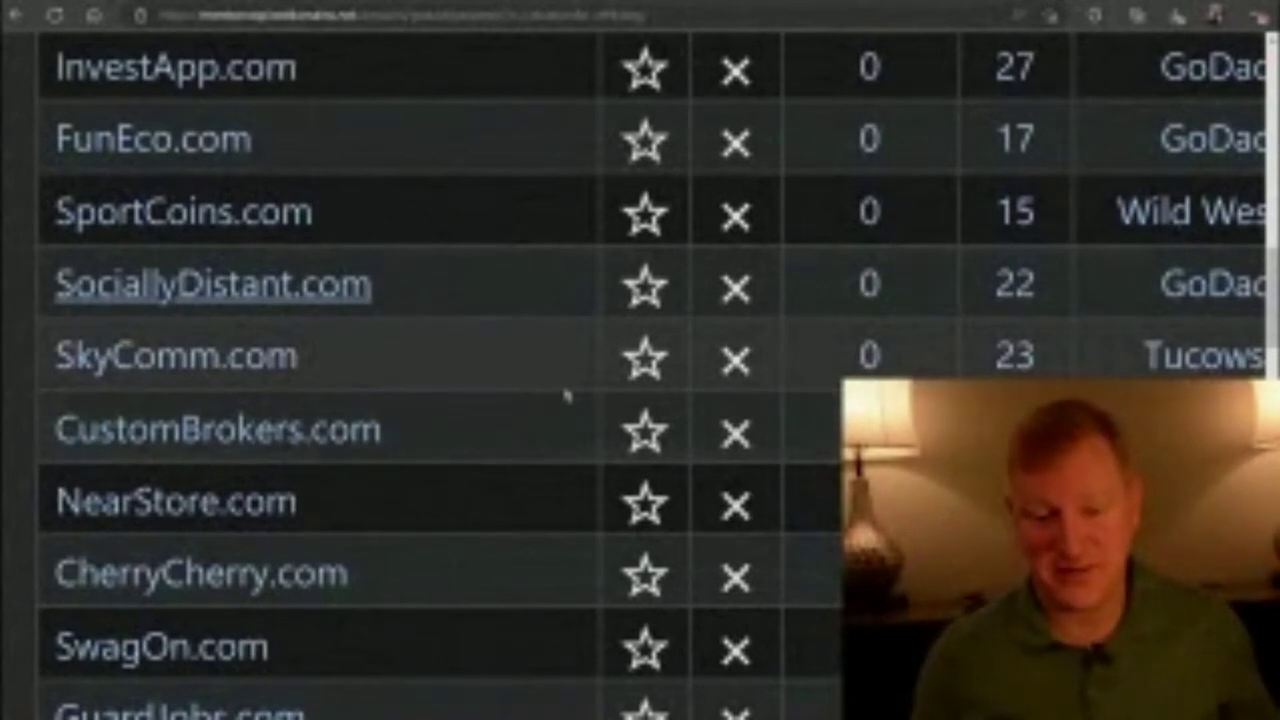
pyautogui.hotkey('alt', 'Right')
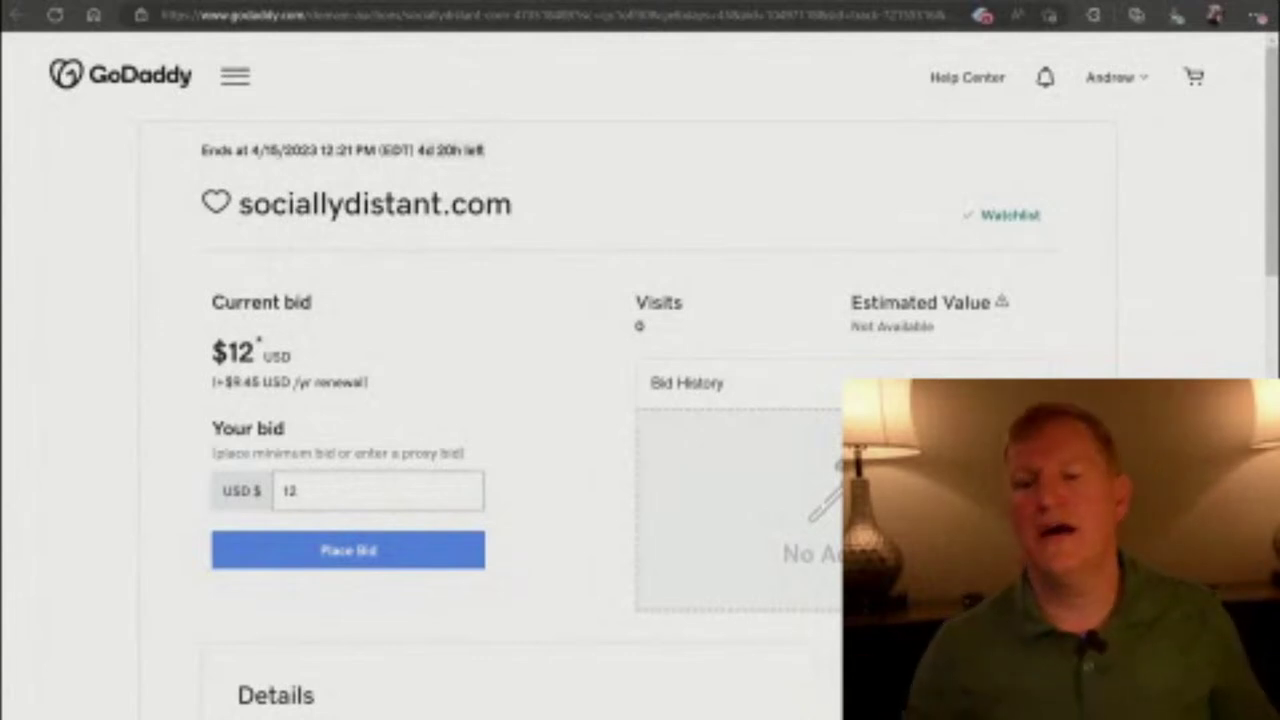
pyautogui.hotkey('ctrl', 'w')
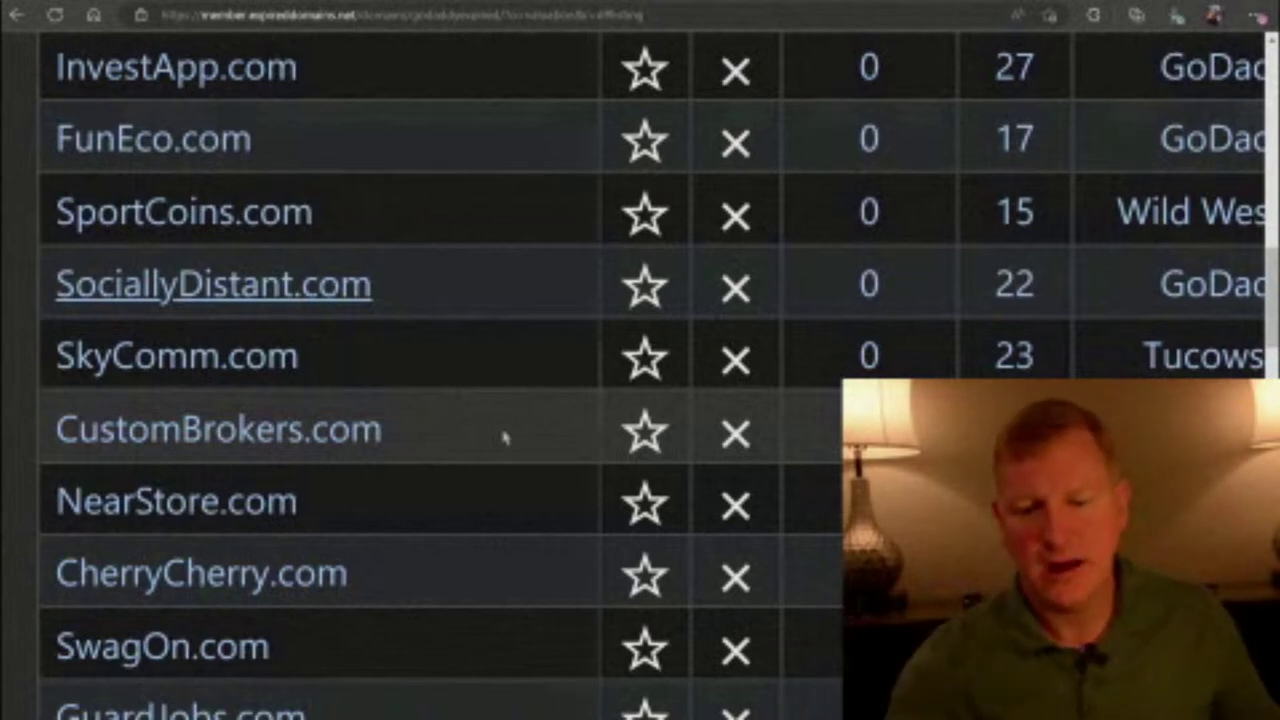
# Step: Open the GoDaddy auction page for NearStore.com from the listing and select the domain name without its extension
pyautogui.scroll(-2, 400, 360)
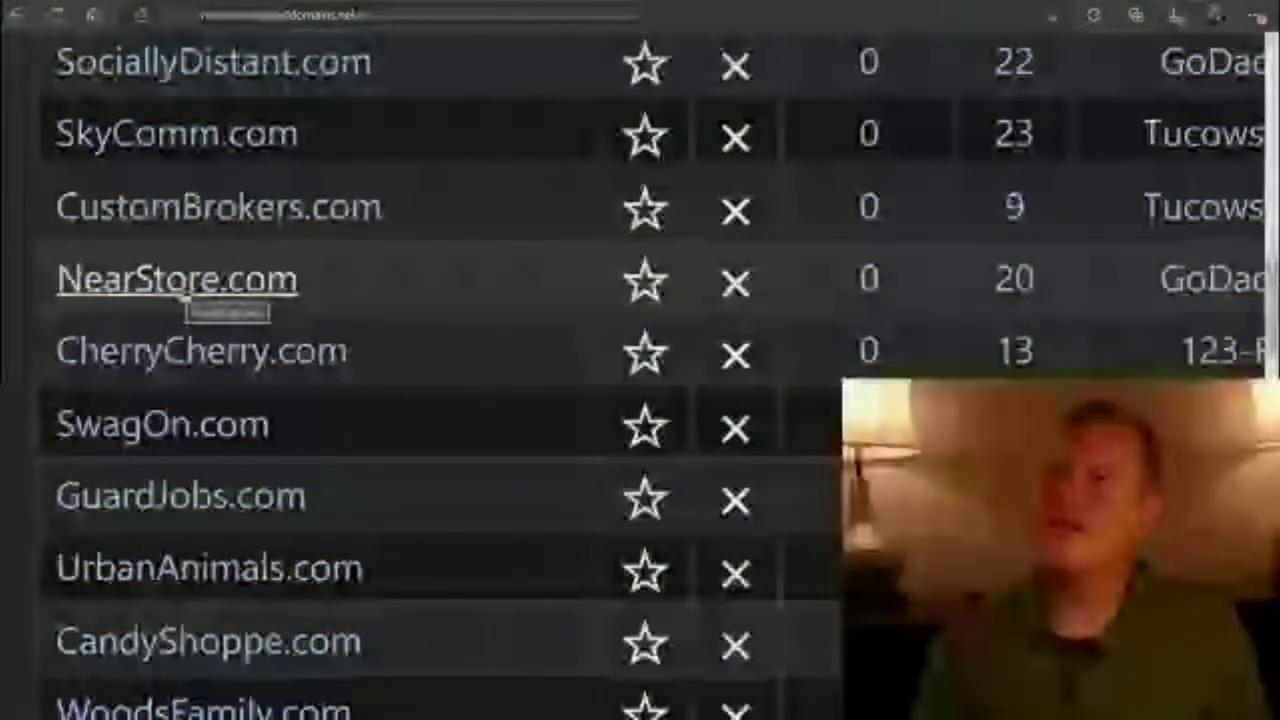
pyautogui.click(185, 290)
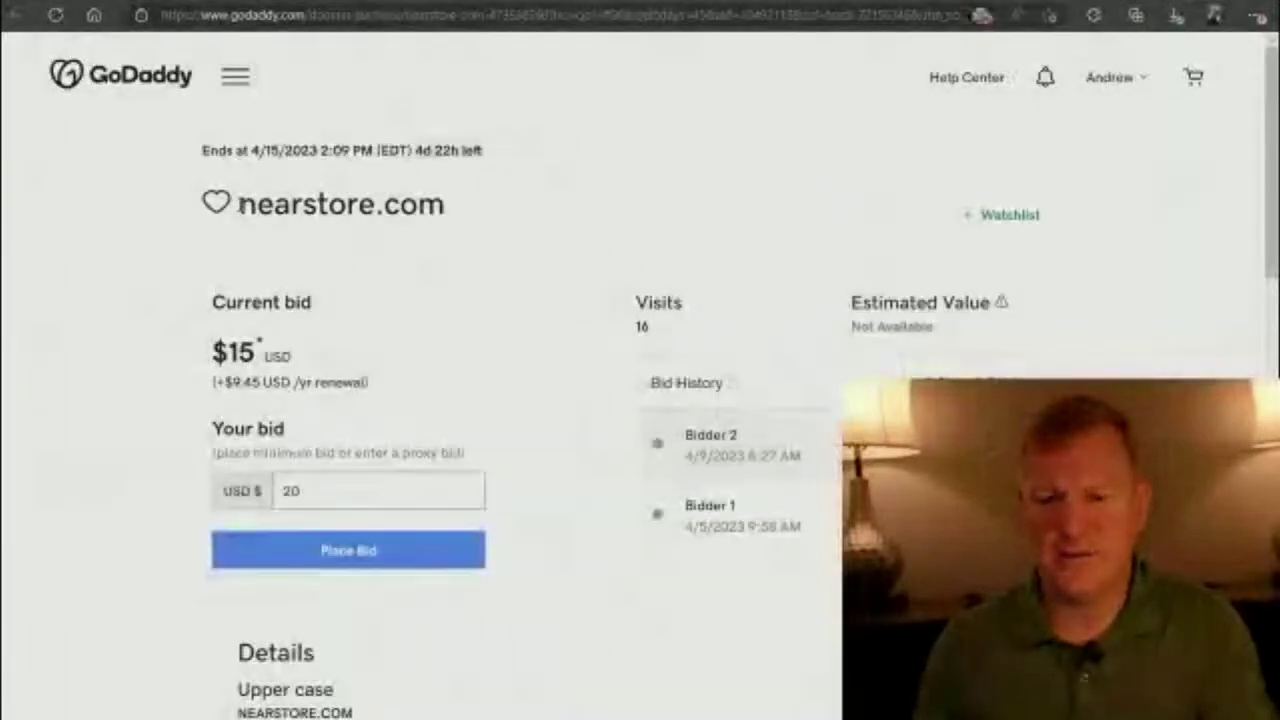
pyautogui.moveTo(240, 204); pyautogui.dragTo(378, 192)
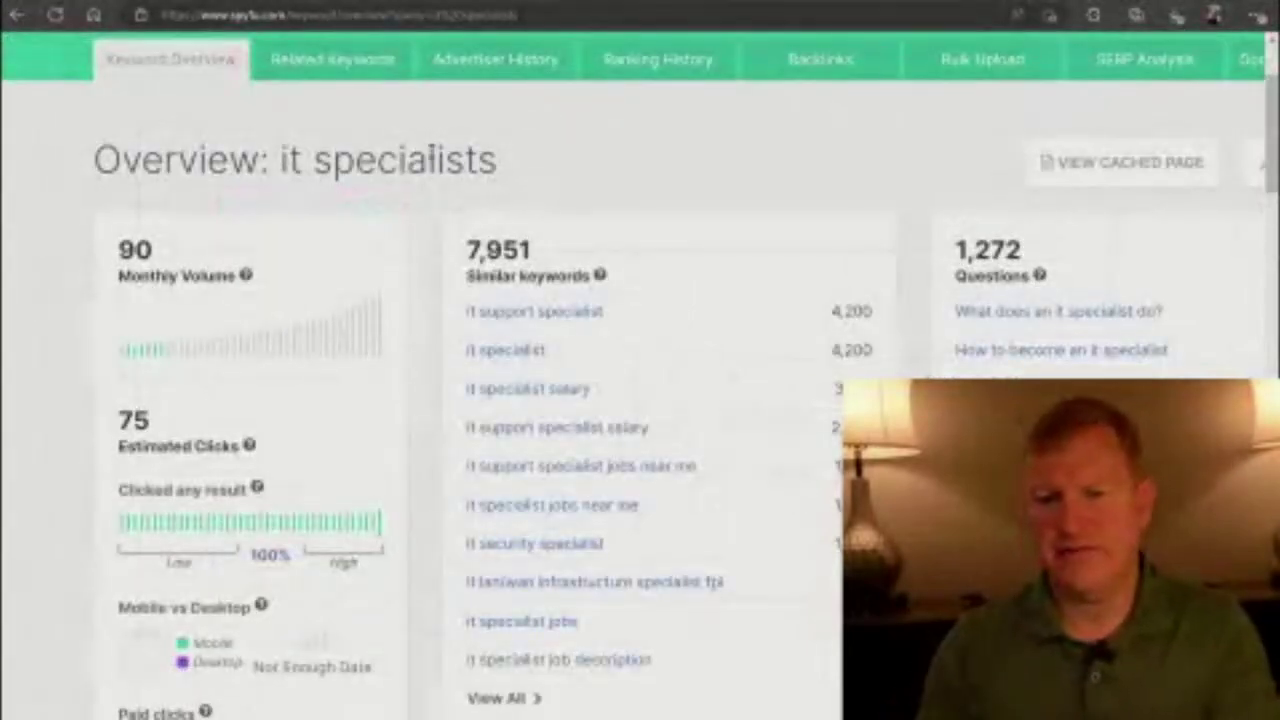
# Step: Switch to SpyFu and run a keyword search for "near store"
pyautogui.scroll(3, 428, 152)
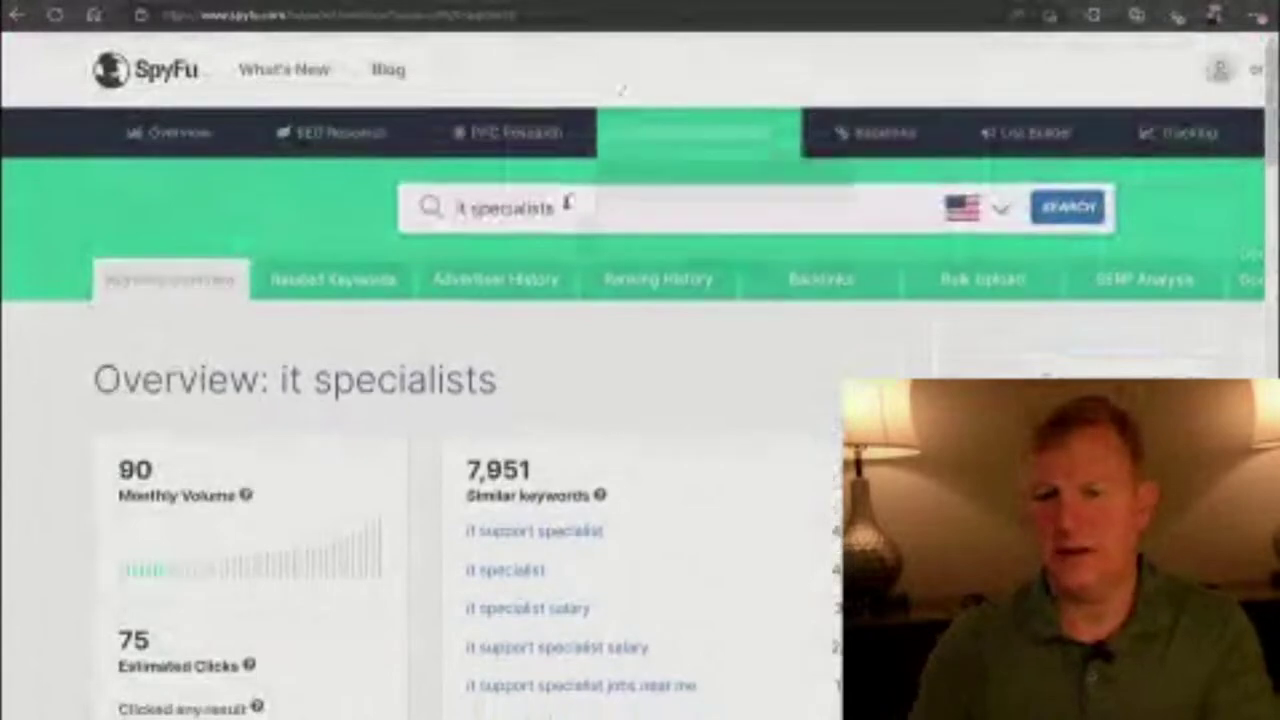
pyautogui.tripleClick(563, 207)
pyautogui.write('nearstore')
pyautogui.click(489, 209)
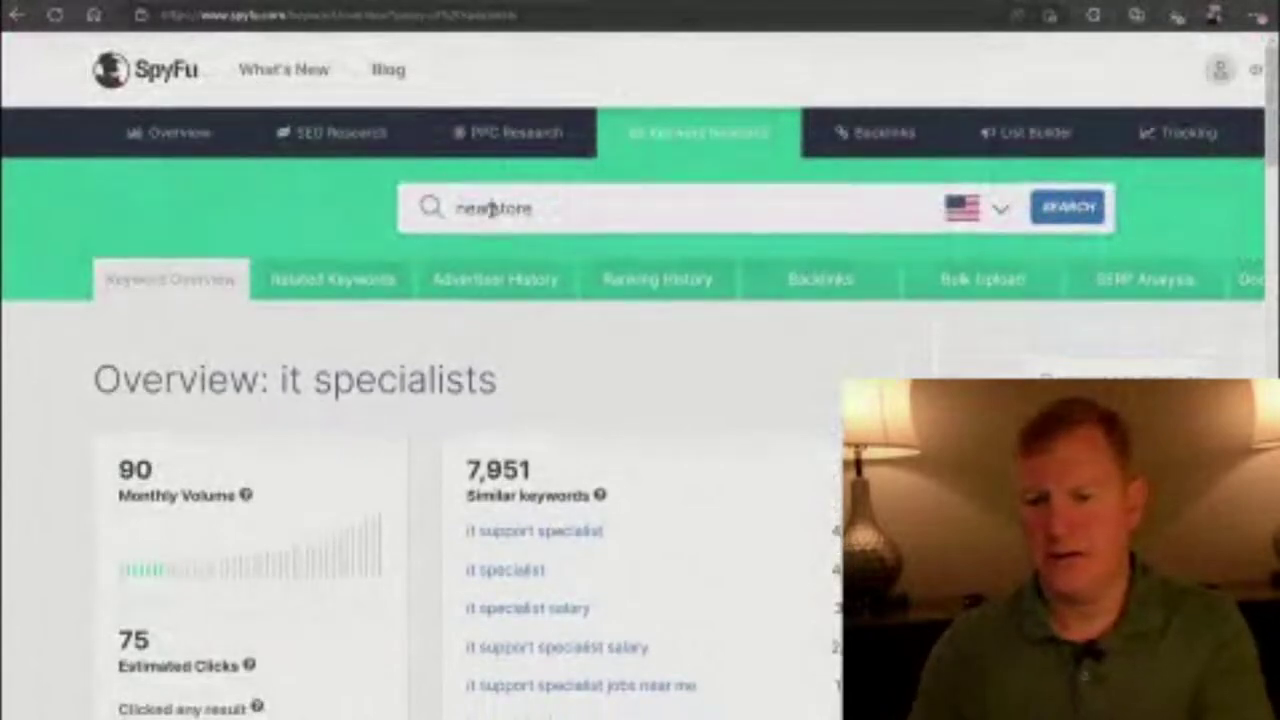
pyautogui.click(1055, 207)
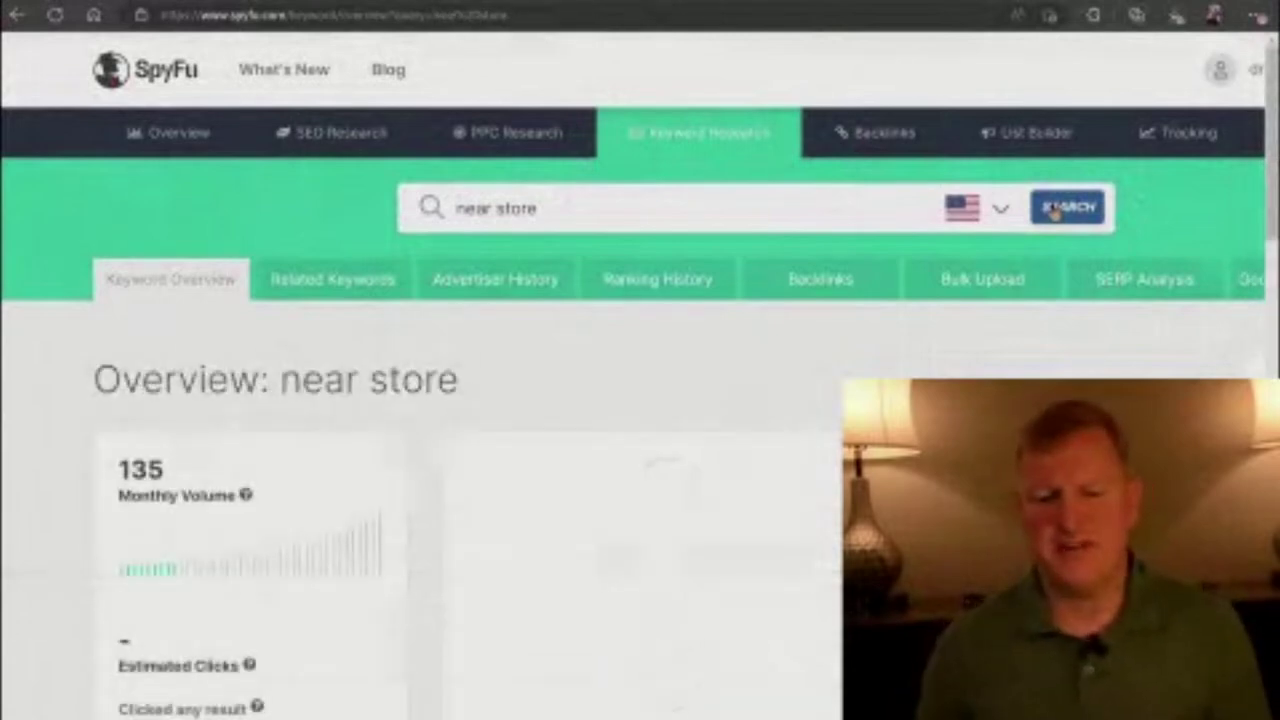
# Step: Examine the monthly volume, similar keywords and questions in the "near store" keyword overview
pyautogui.scroll(-3, 1055, 207)
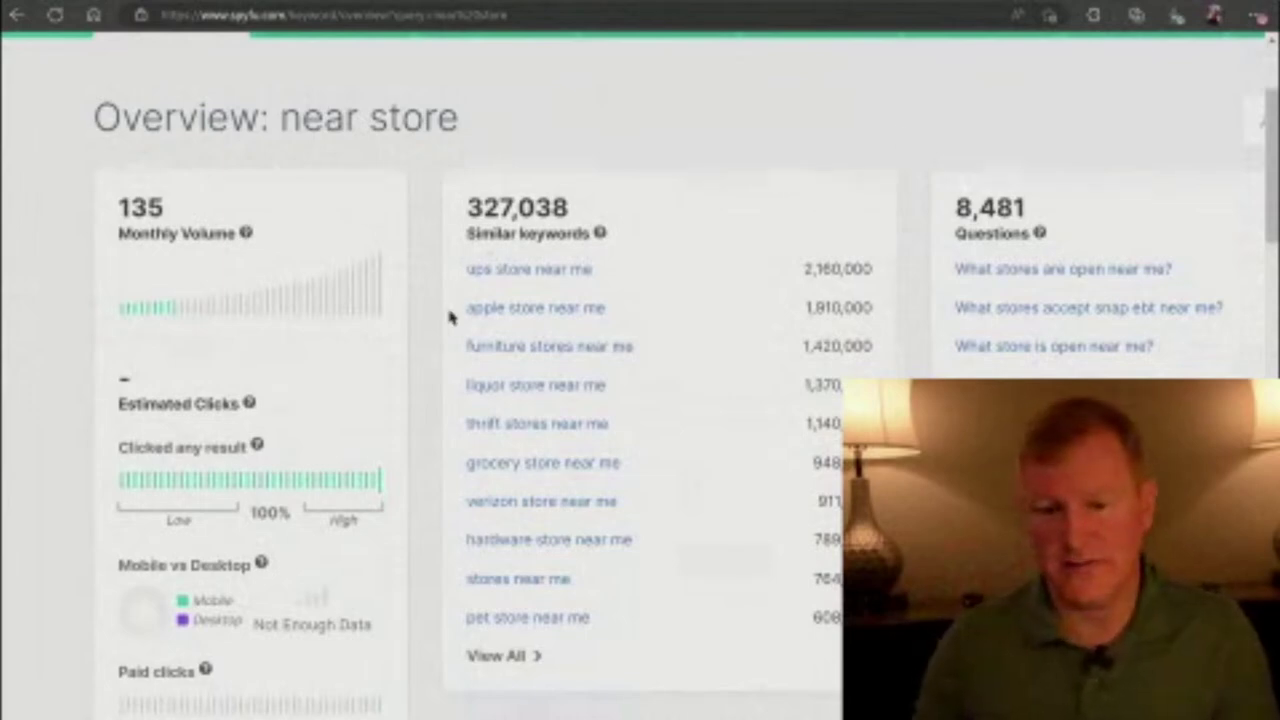
pyautogui.scroll(-1, 431, 343)
pyautogui.scroll(-5, 450, 433)
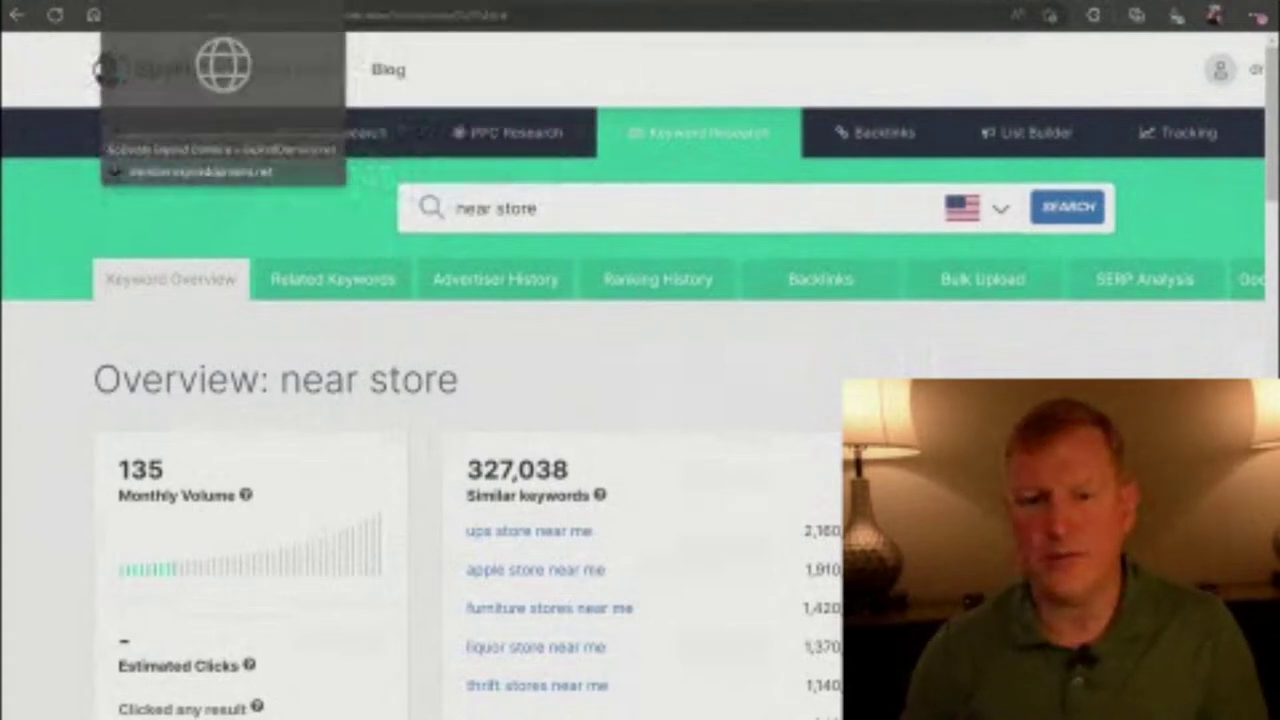
# Step: Return to the ExpiredDomains.net listing and bring up the NearStore.com auction page again to check its bidding
pyautogui.click(215, 2)
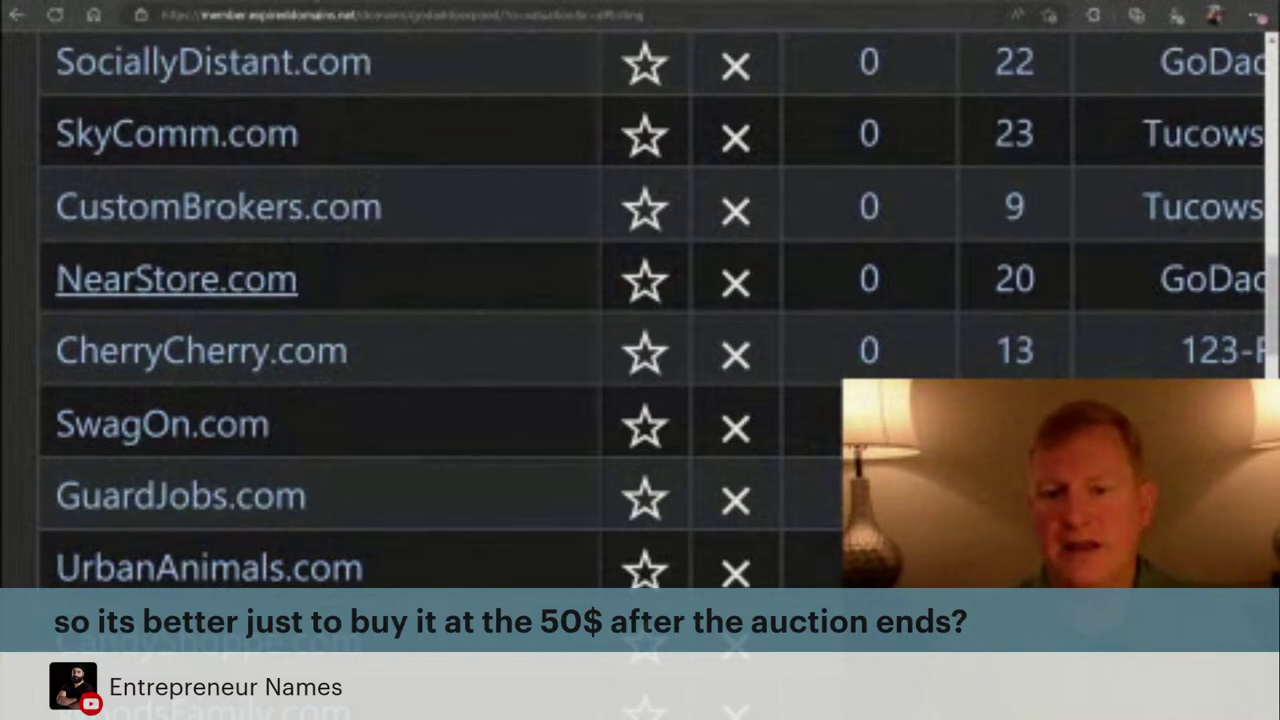
pyautogui.click(176, 279)
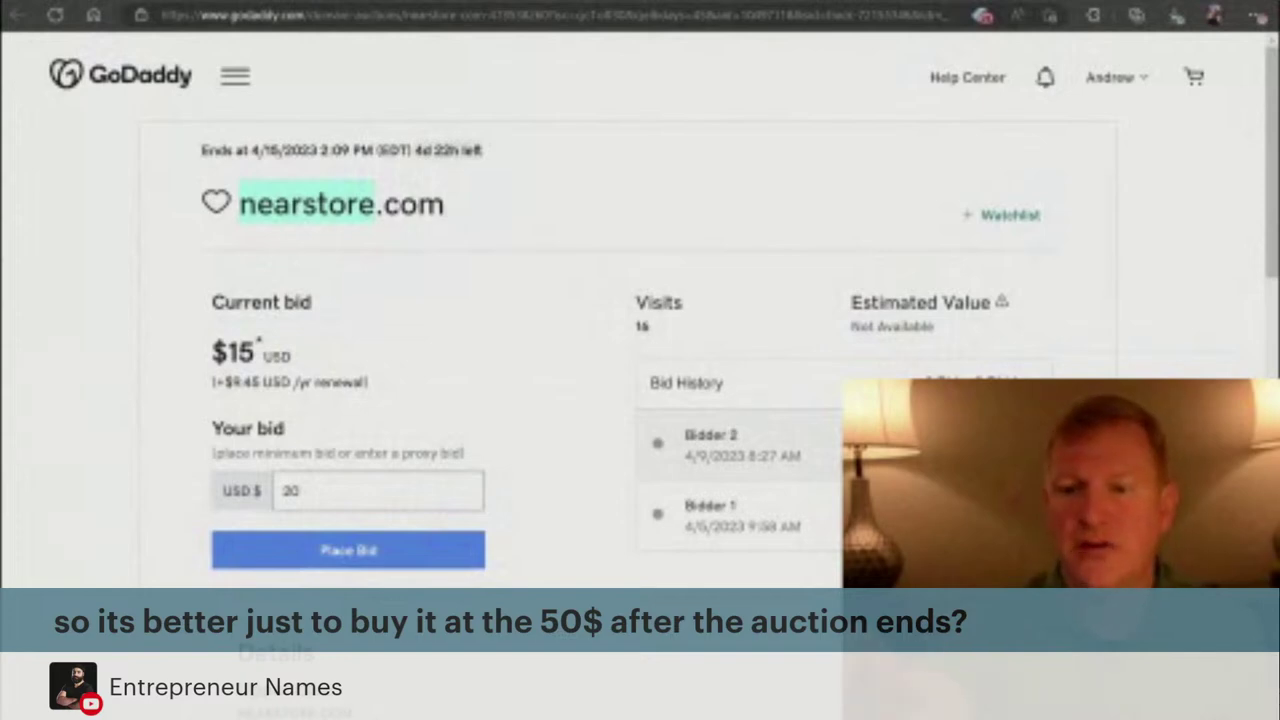
# Step: Return to the ExpiredDomains.net listing by way of the SociallyDistant.com auction page and open the auction page for GuardJobs.com
pyautogui.hotkey('ctrl', 'Tab')
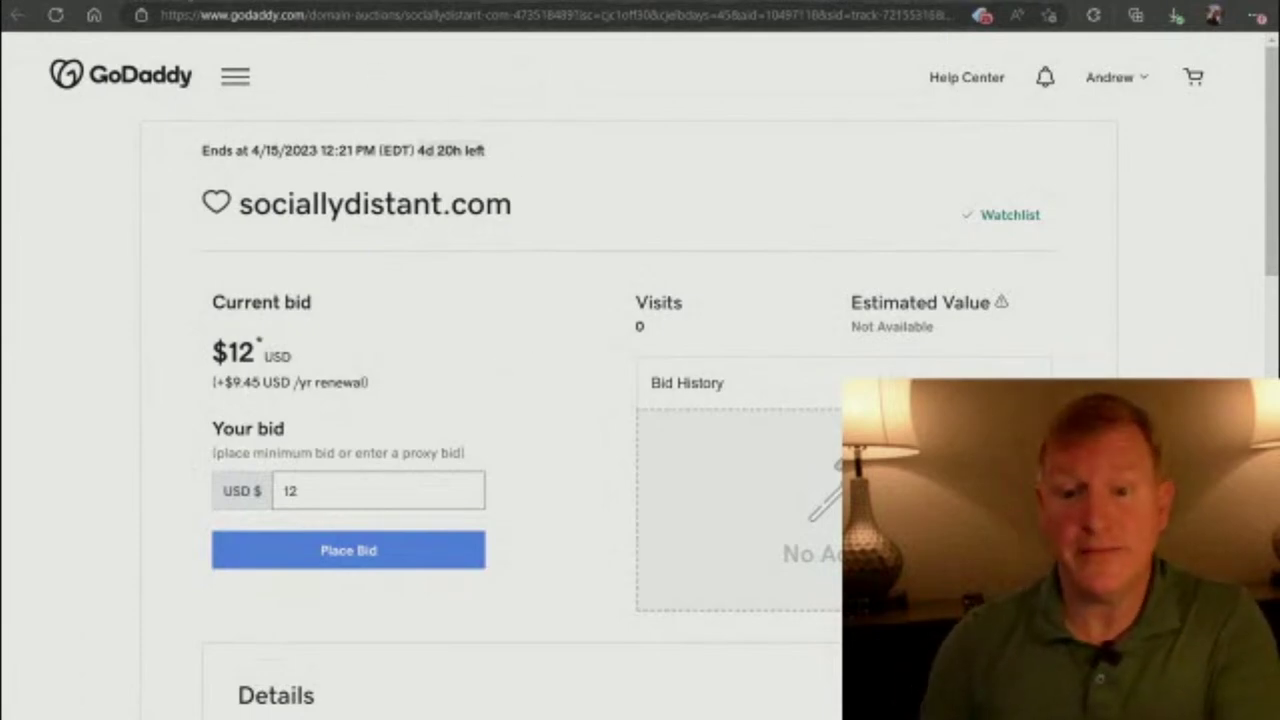
pyautogui.hotkey('ctrl', 'Tab')
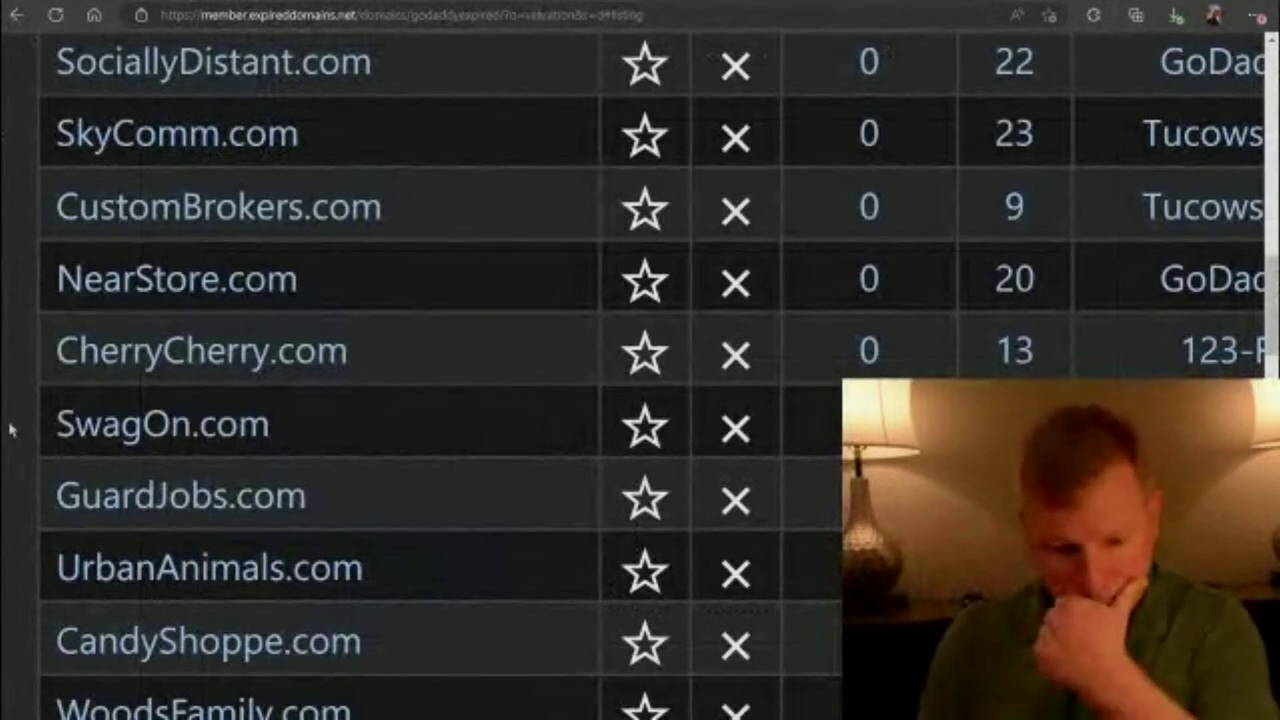
pyautogui.click(168, 494)
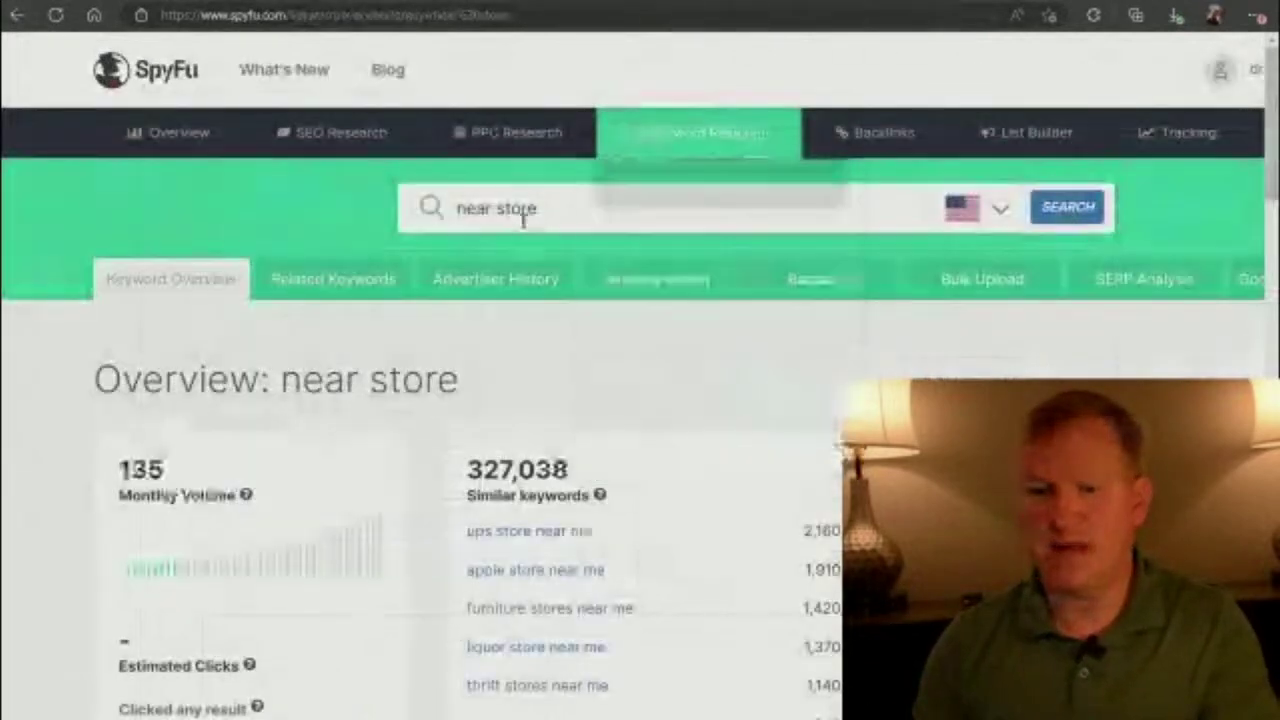
# Step: Run a SpyFu keyword search for "guard jobs" and check its monthly volume and similar keywords
pyautogui.tripleClick(522, 208)
pyautogui.write('guardjobs')
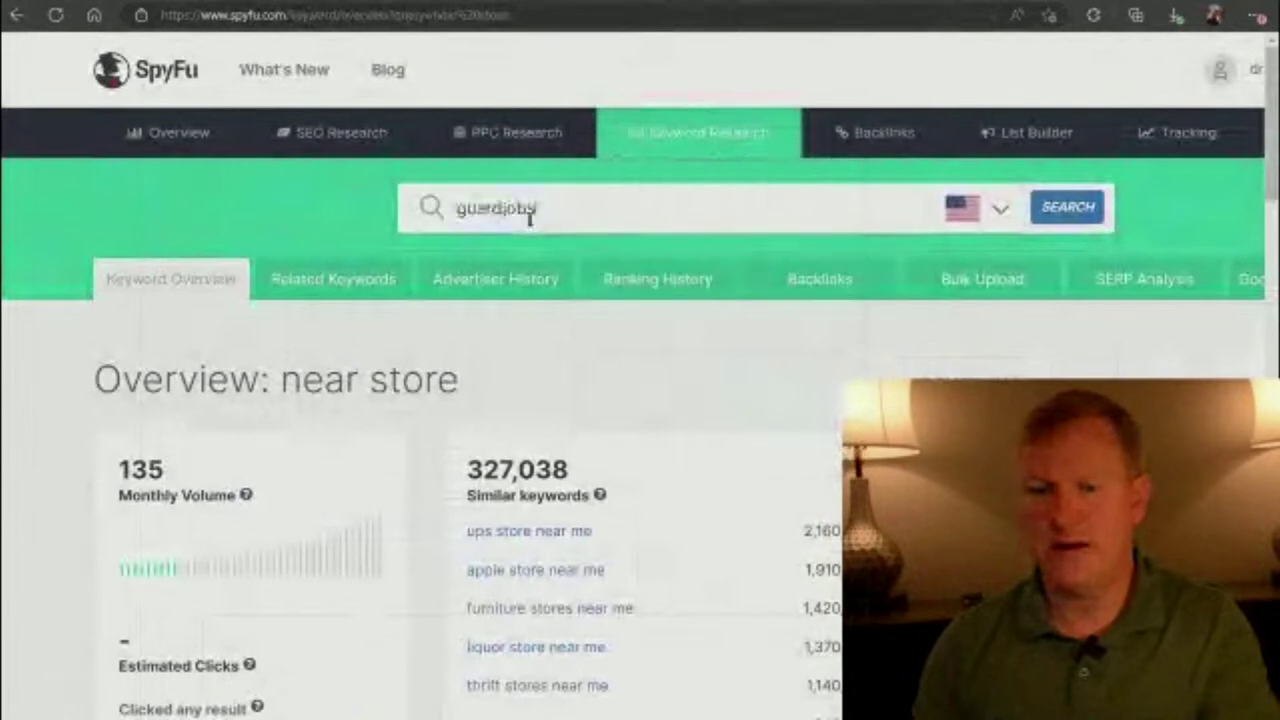
pyautogui.click(1056, 222)
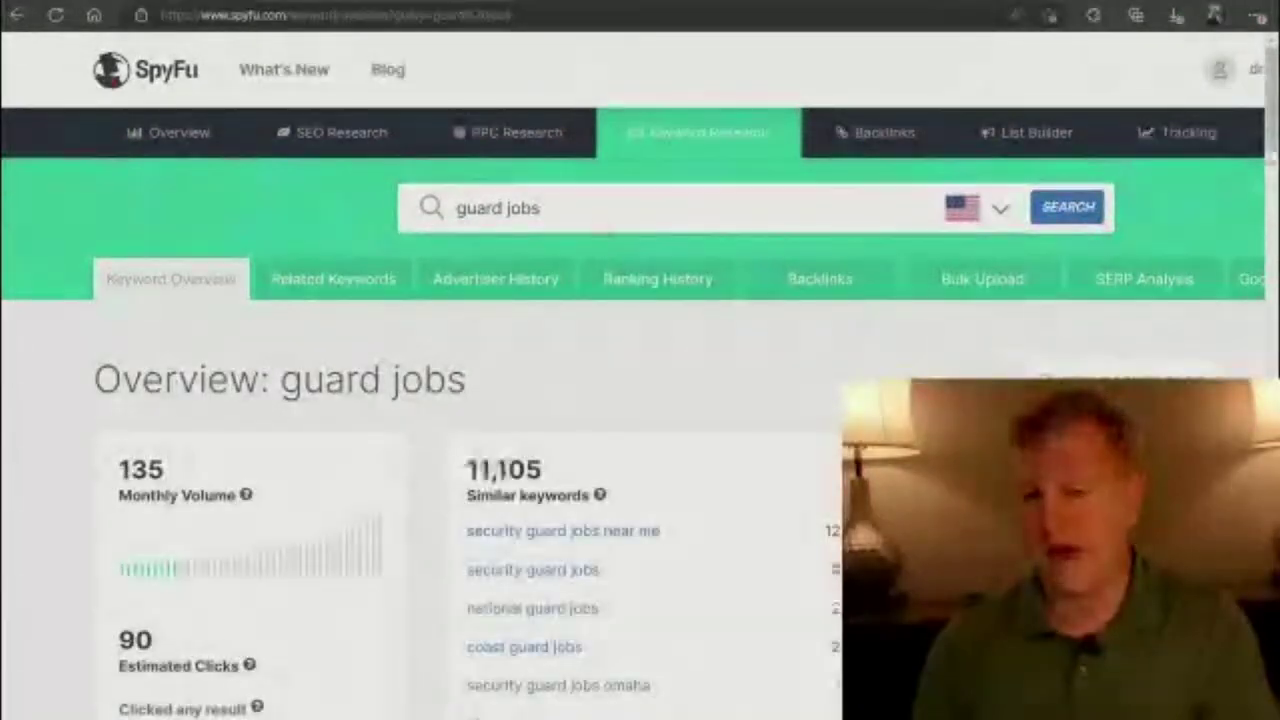
pyautogui.scroll(-4, 640, 400)
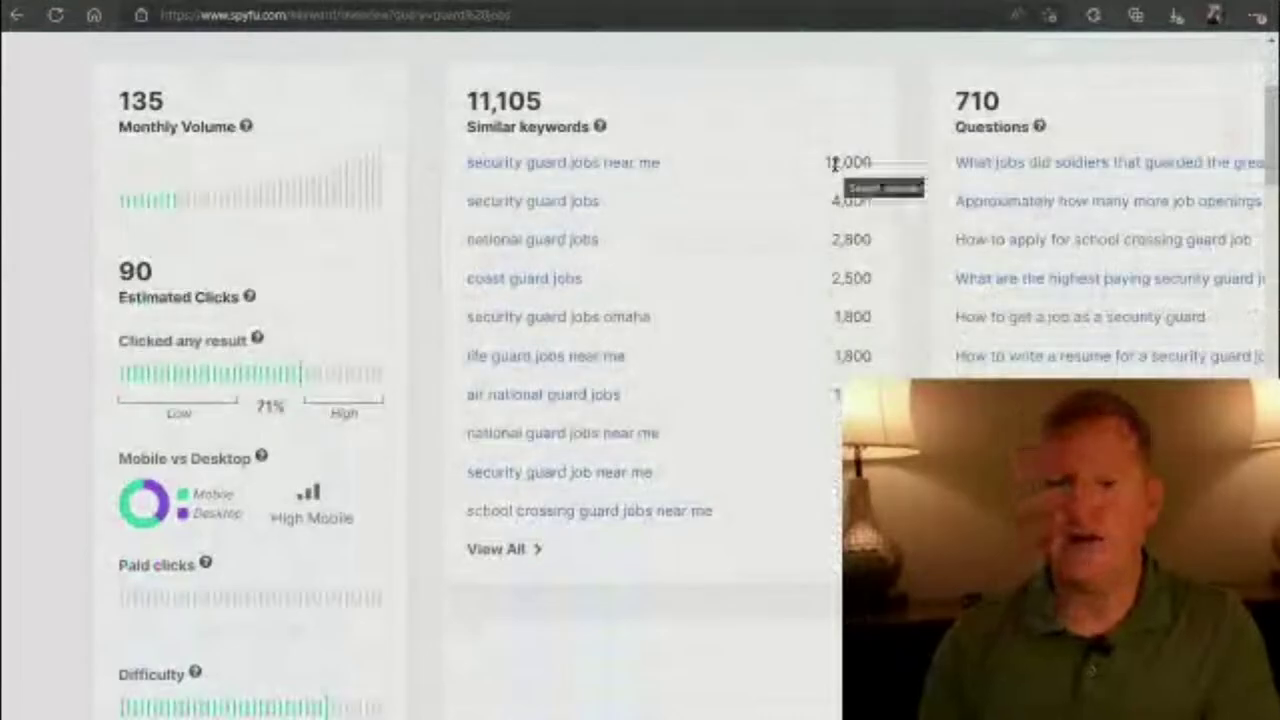
pyautogui.scroll(3, 421, 113)
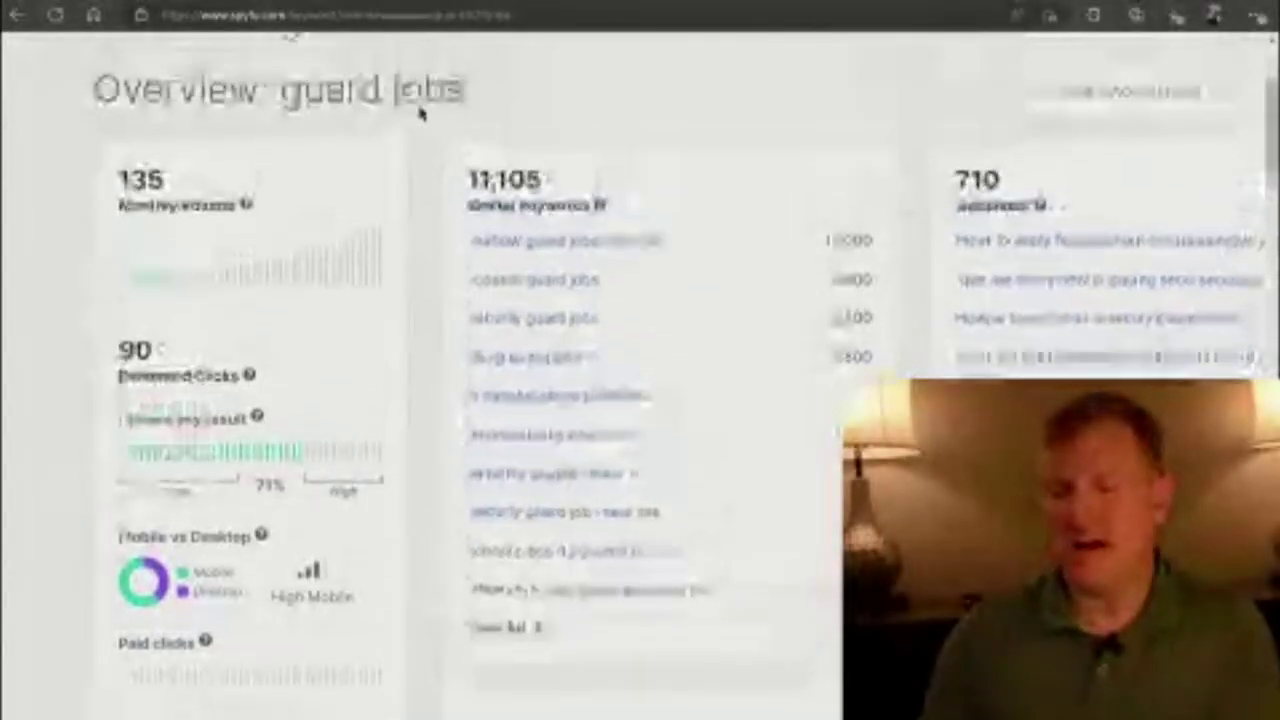
# Step: Find every occurrence of "guard jobs" on the overview page and examine the matching similar keywords, questions and difficulty
pyautogui.moveTo(282, 297); pyautogui.dragTo(467, 290)
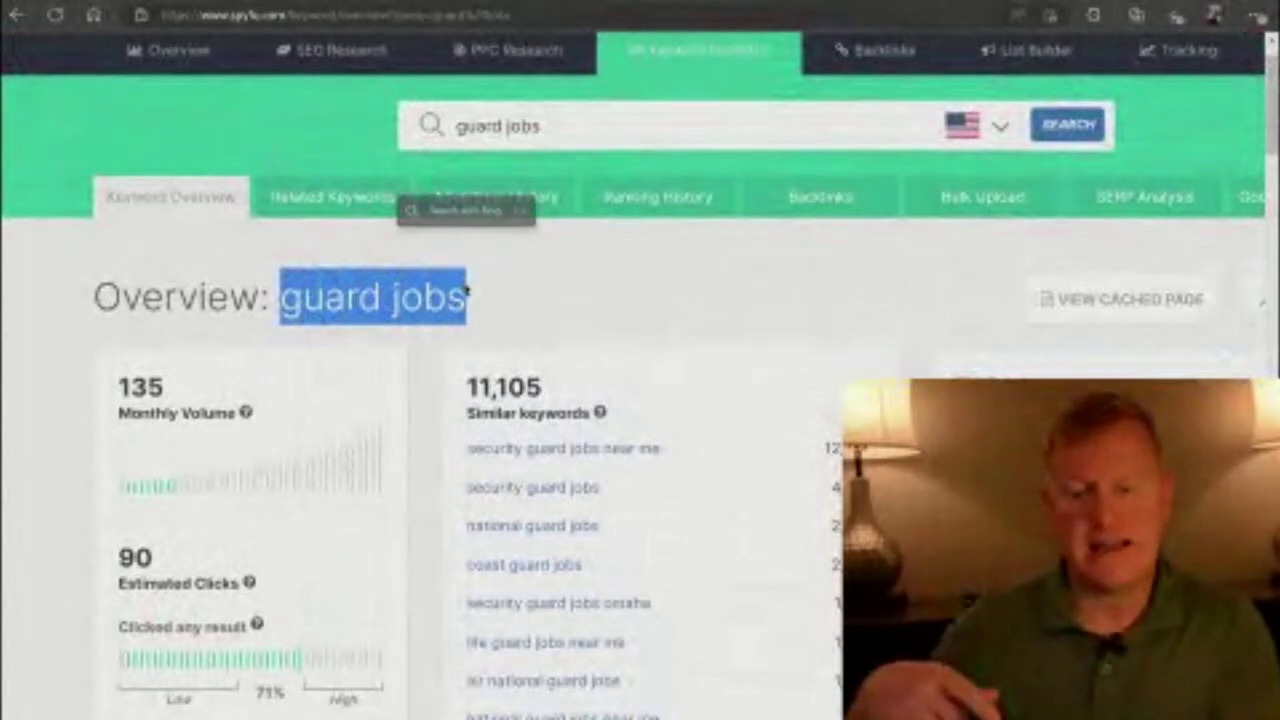
pyautogui.hotkey('ctrl', 'f')
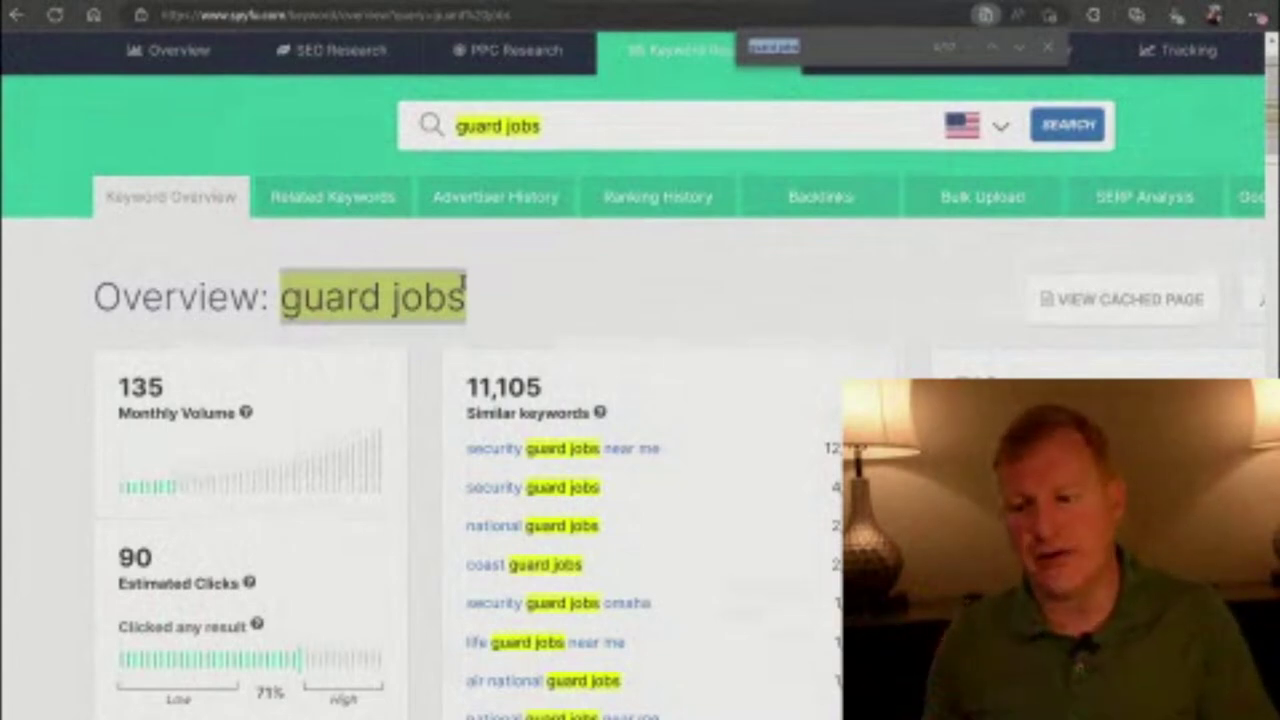
pyautogui.scroll(-2, 640, 360)
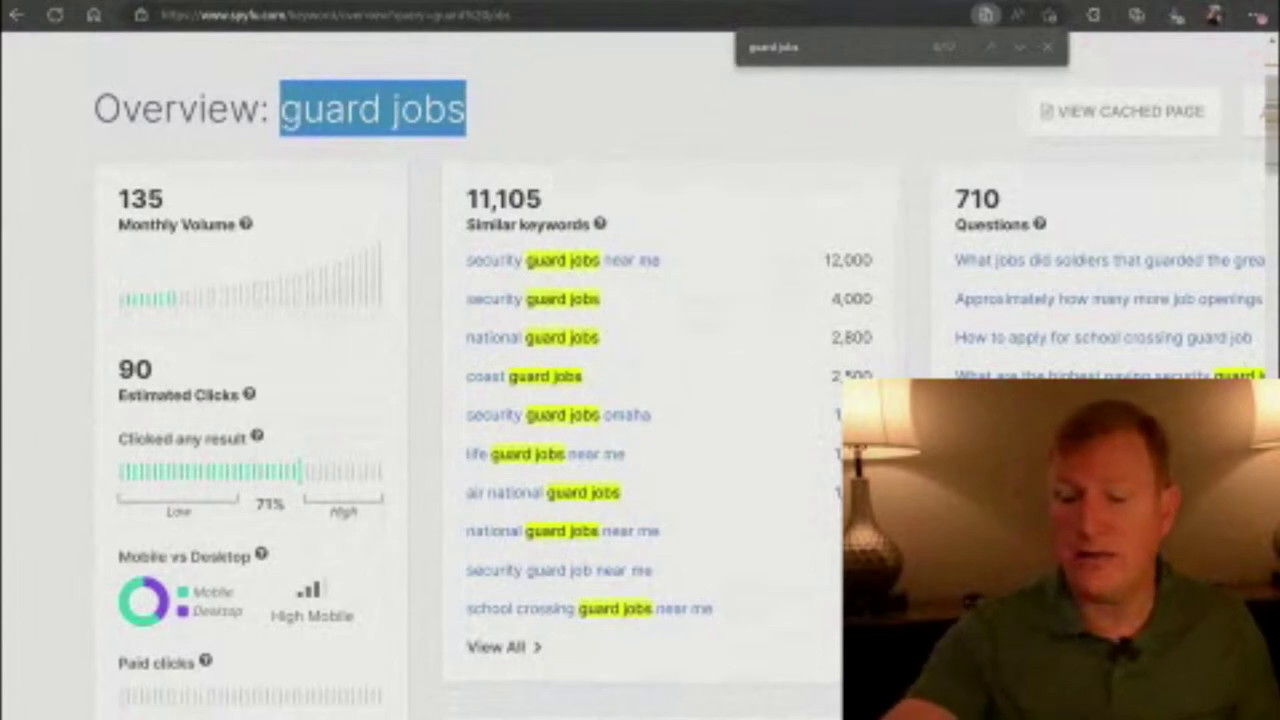
pyautogui.scroll(-4, 640, 400)
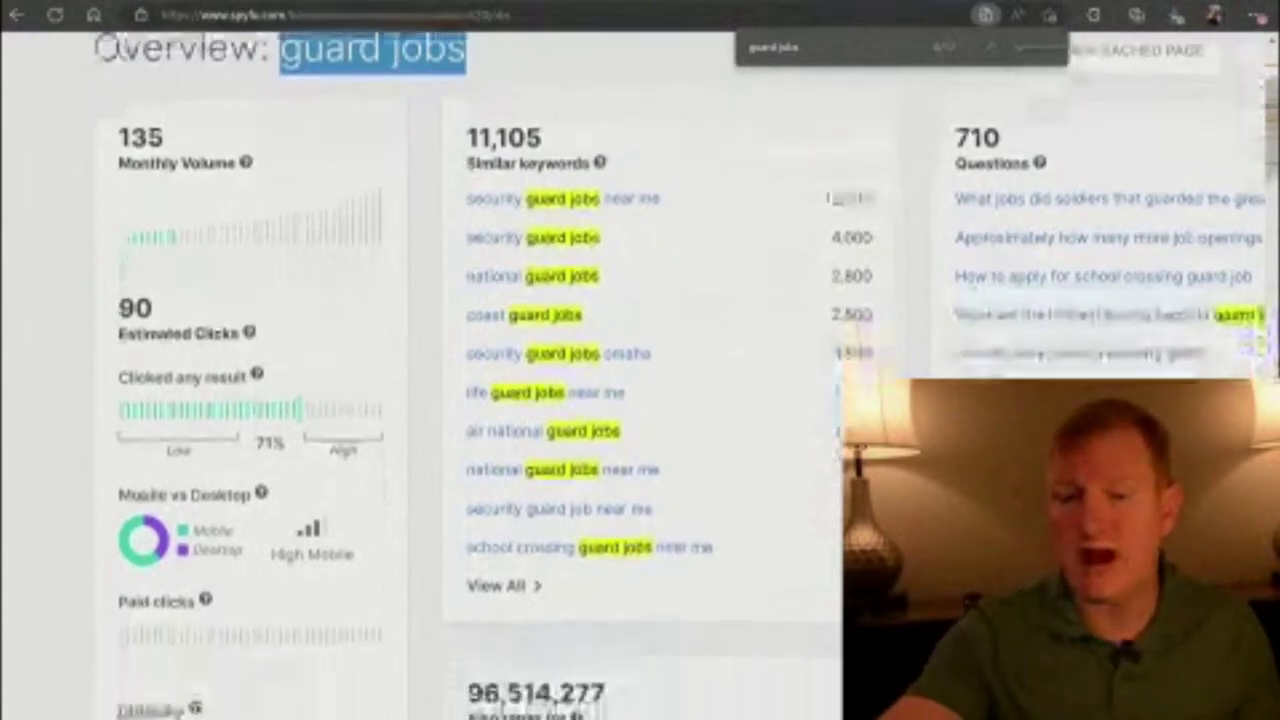
pyautogui.scroll(4, 640, 400)
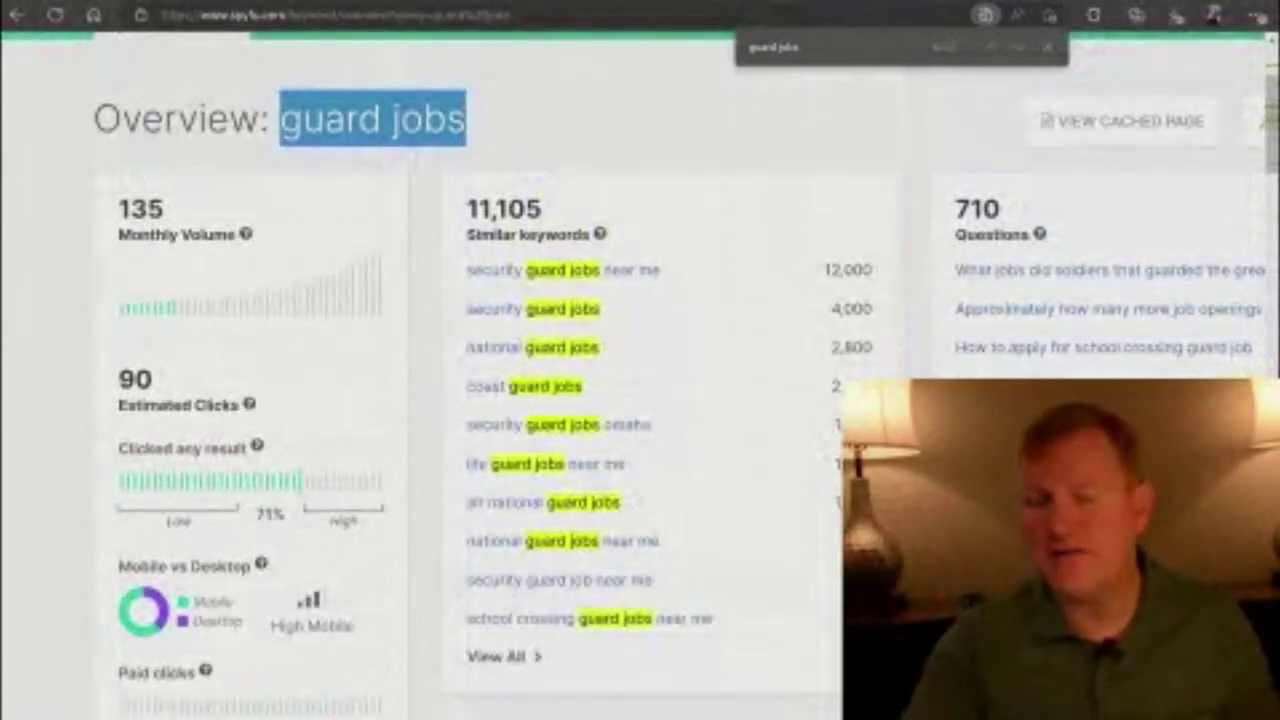
pyautogui.scroll(-3, 640, 400)
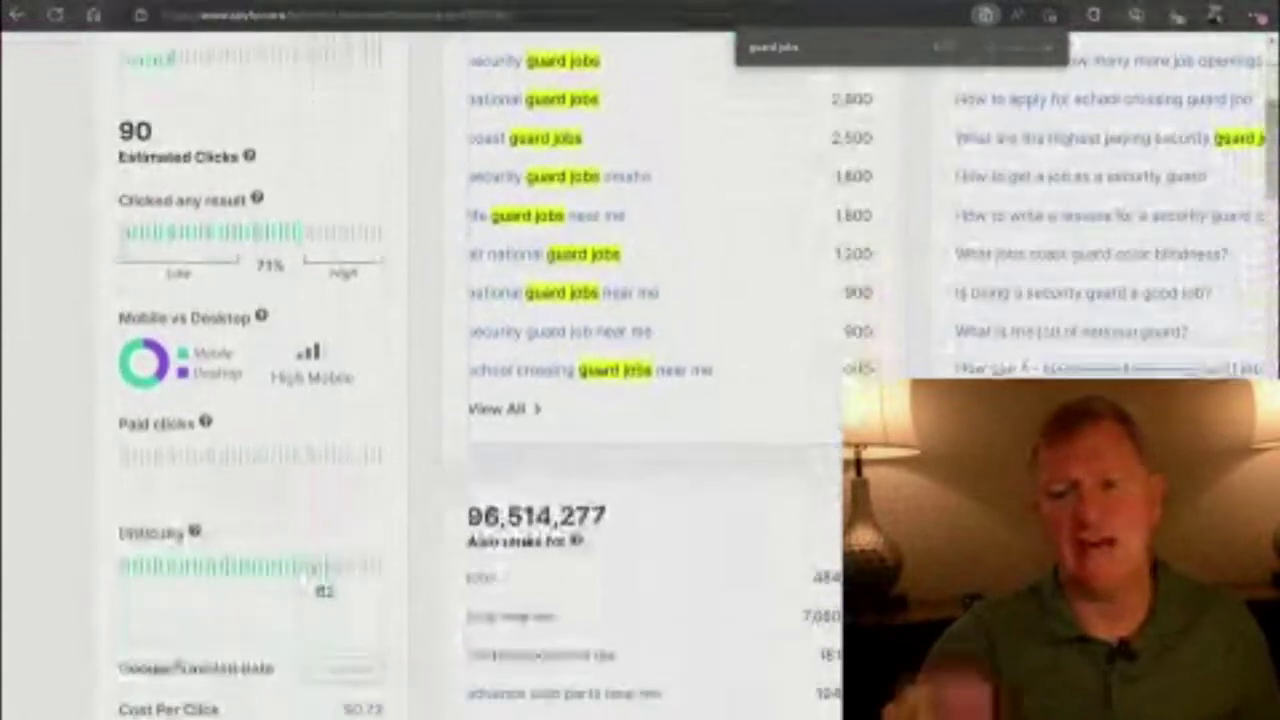
pyautogui.scroll(-5, 640, 400)
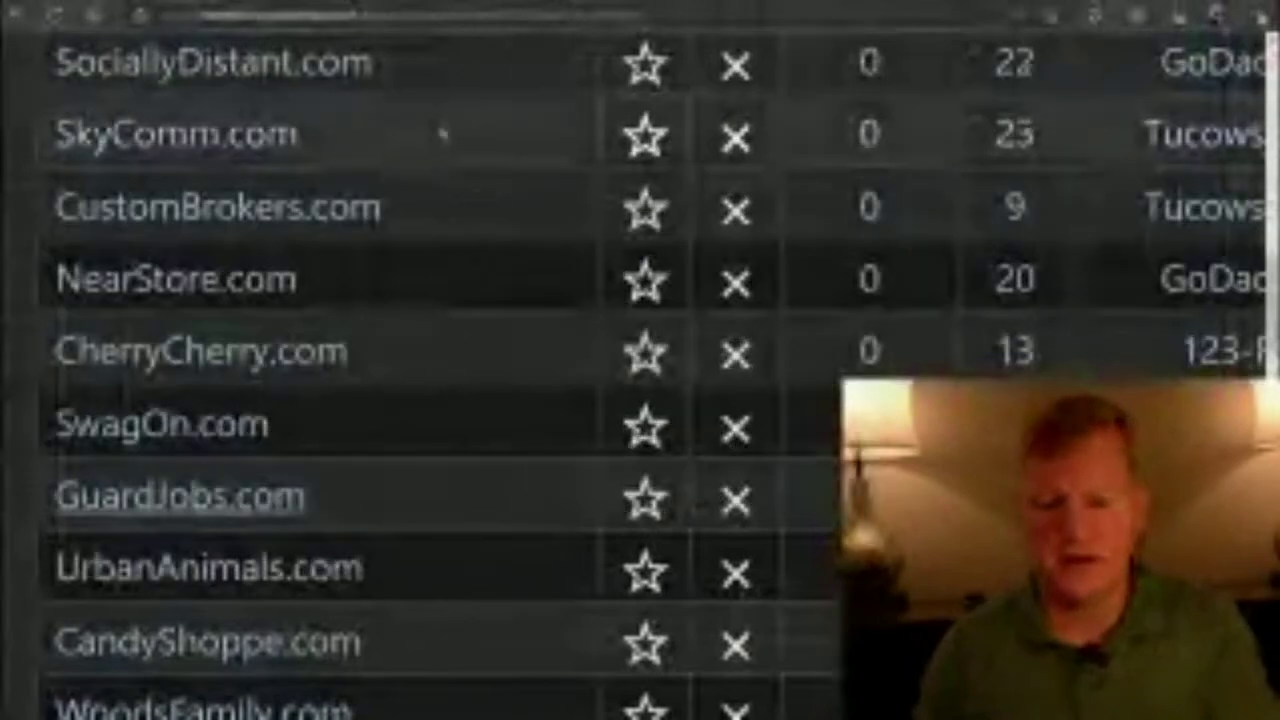
# Step: Look further down the ExpiredDomains.net listing, open the auction page for GirlCave.com and select its name without the extension
pyautogui.scroll(-5, 528, 565)
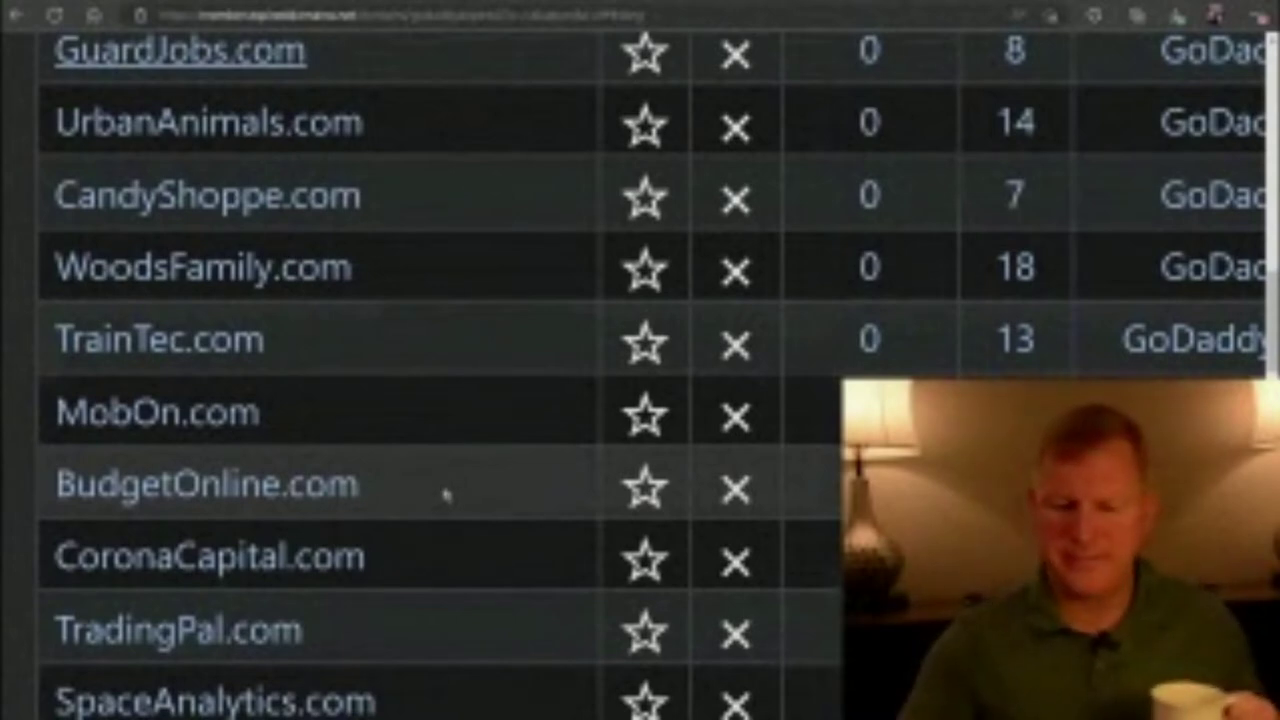
pyautogui.scroll(-7, 447, 495)
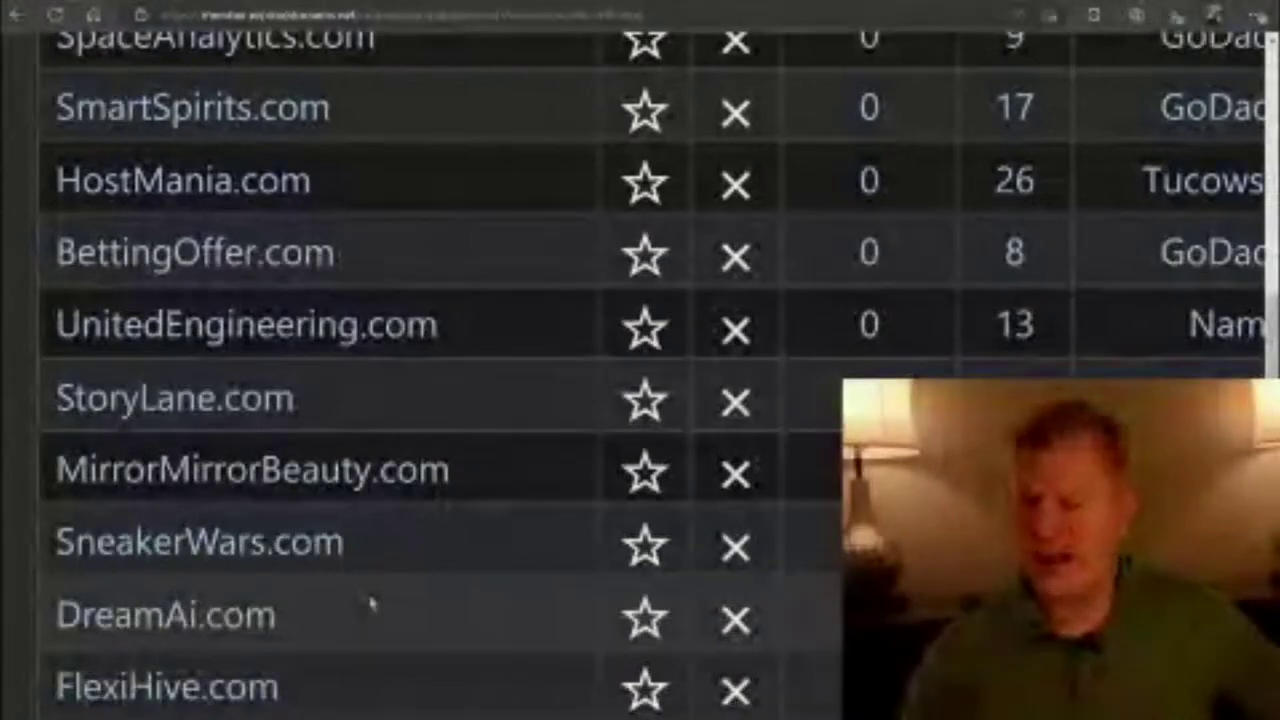
pyautogui.scroll(-5, 370, 603)
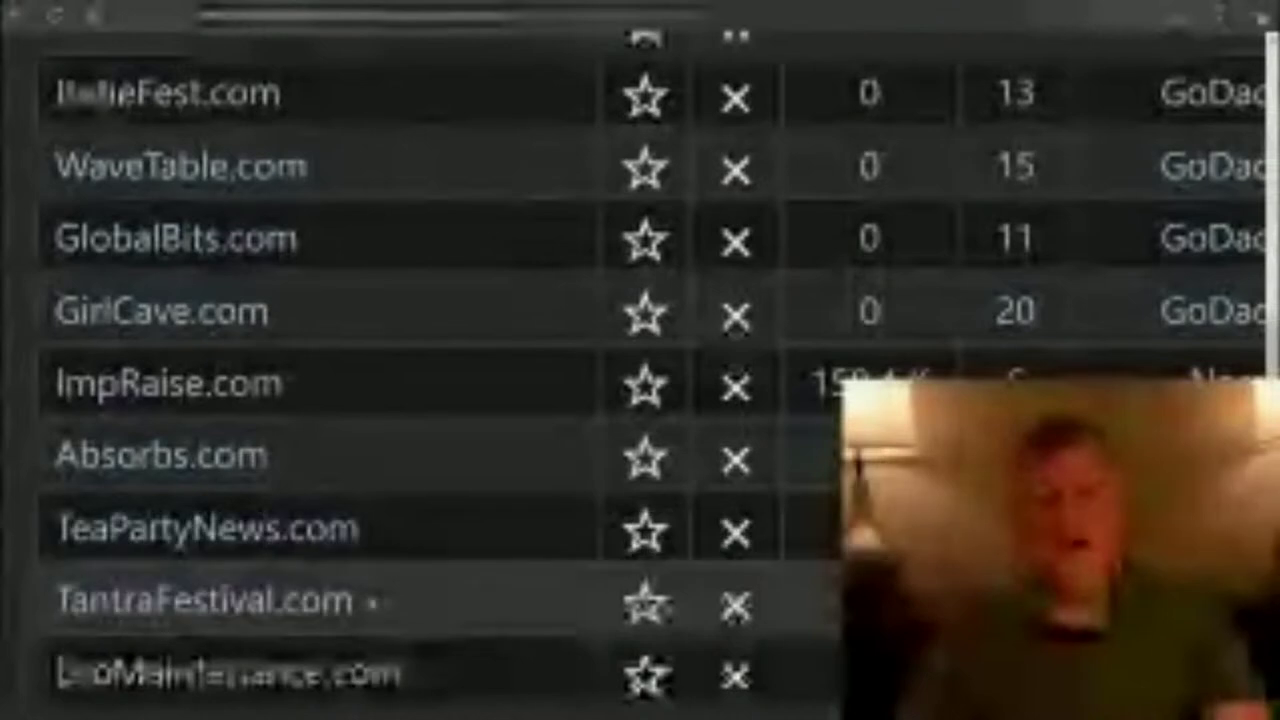
pyautogui.click(194, 327)
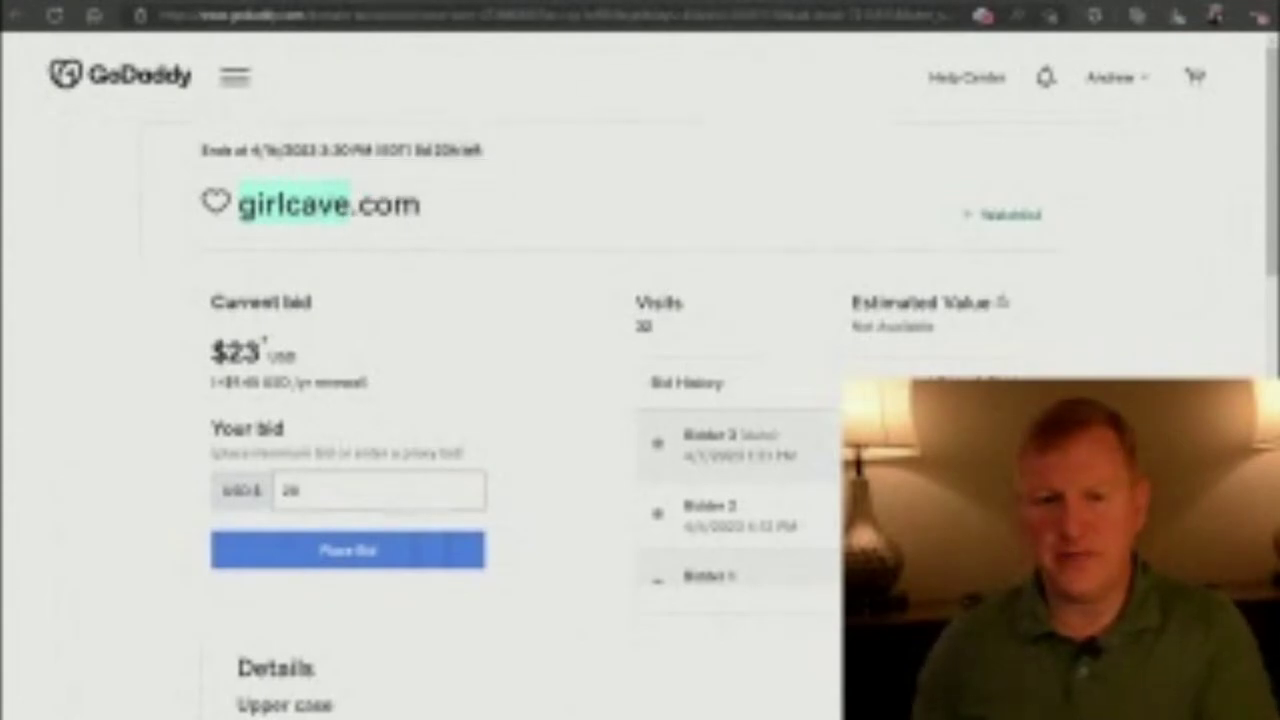
# Step: Switch to SpyFu and run a keyword search for "girl cave"
pyautogui.hotkey('ctrl', 'f')
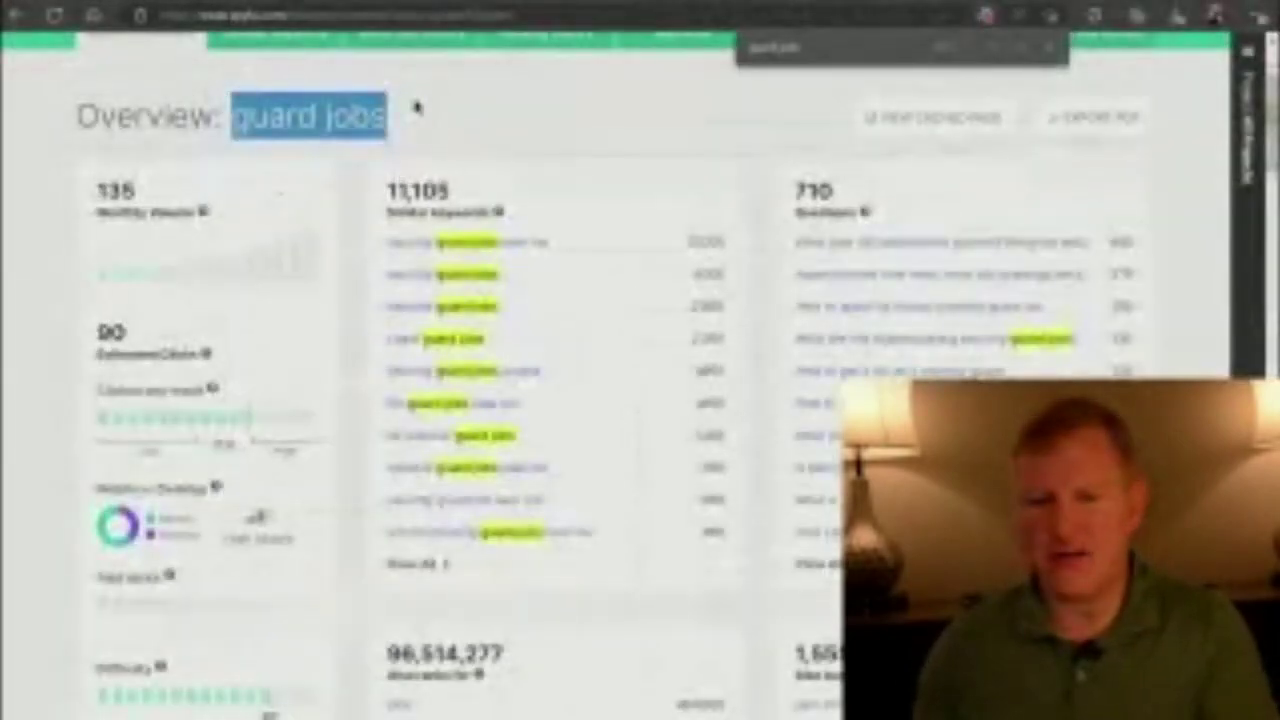
pyautogui.scroll(3, 418, 107)
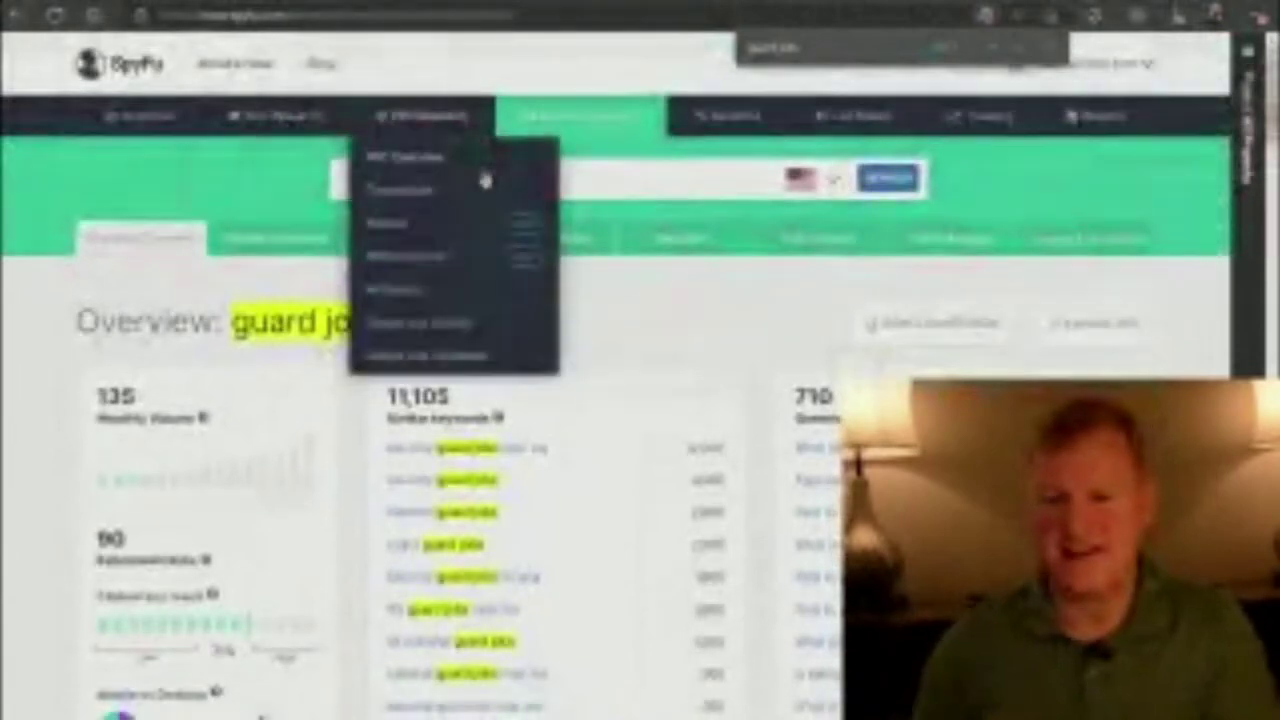
pyautogui.click(629, 181)
pyautogui.write('pigeon')
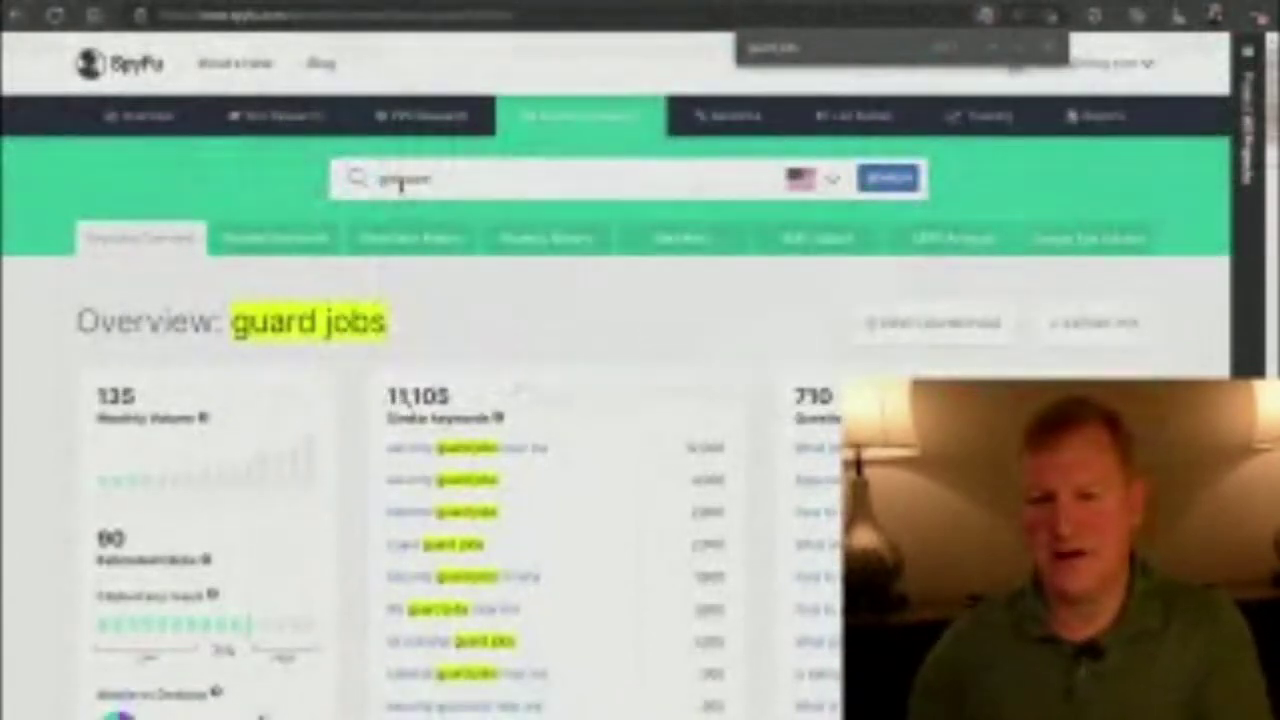
pyautogui.click(886, 179)
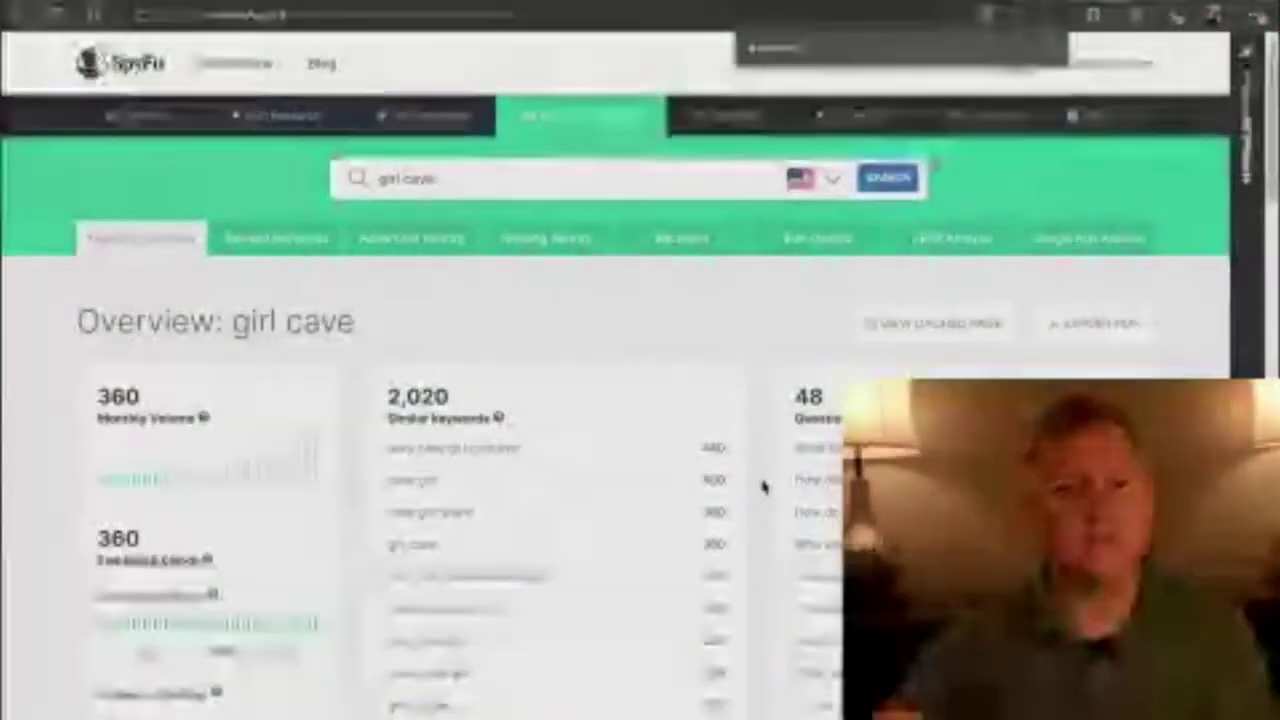
# Step: Examine the monthly volume, similar keywords, questions and Google-provided data in the "girl cave" overview
pyautogui.scroll(-3, 763, 487)
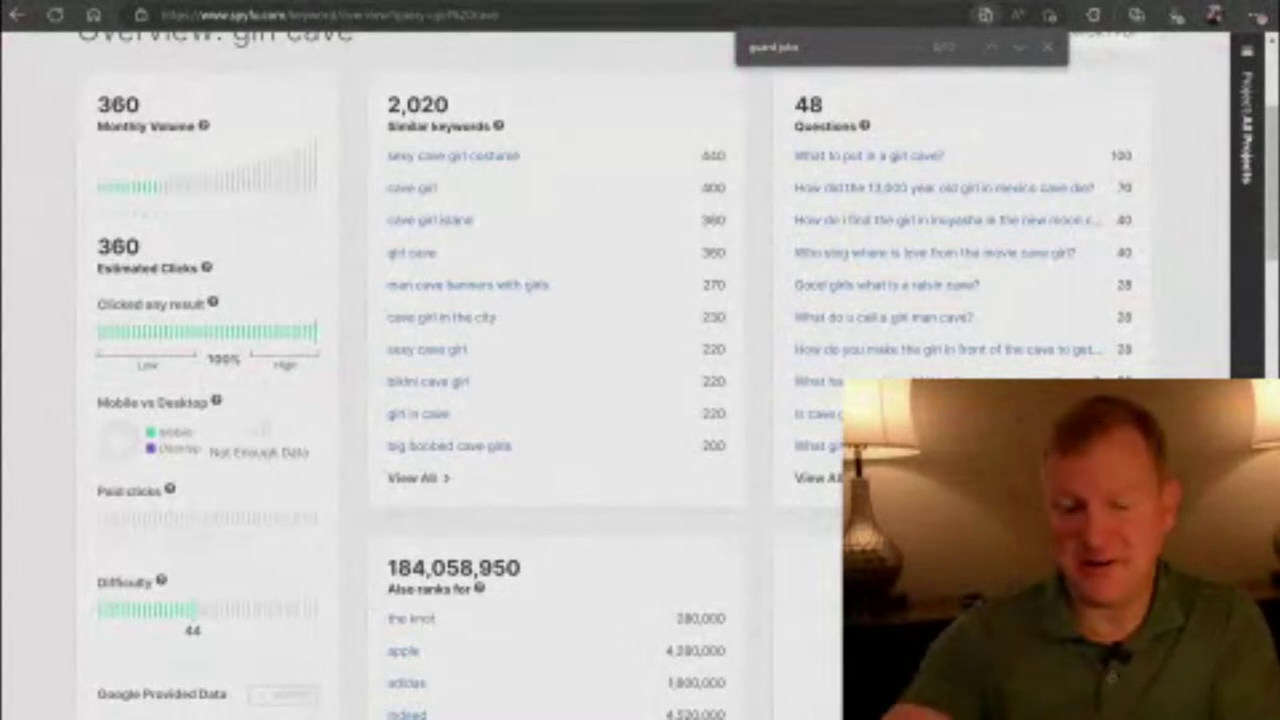
pyautogui.scroll(-3, 367, 593)
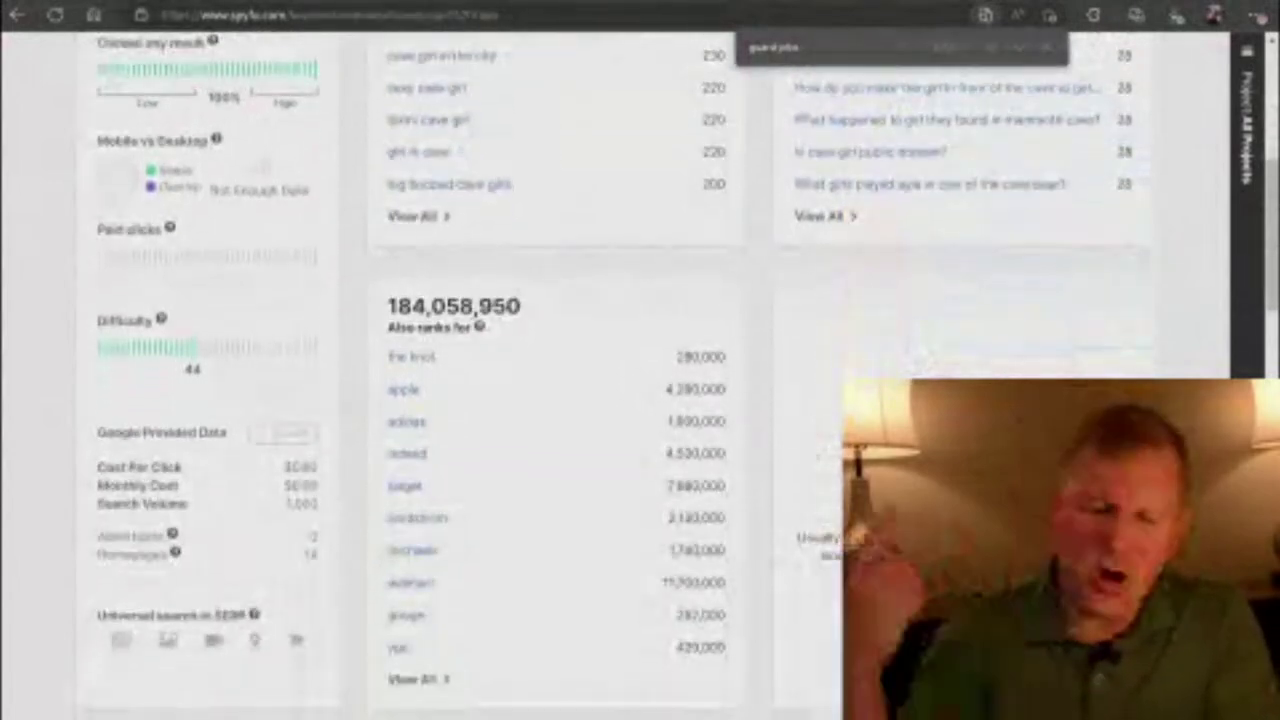
pyautogui.scroll(5, 195, 307)
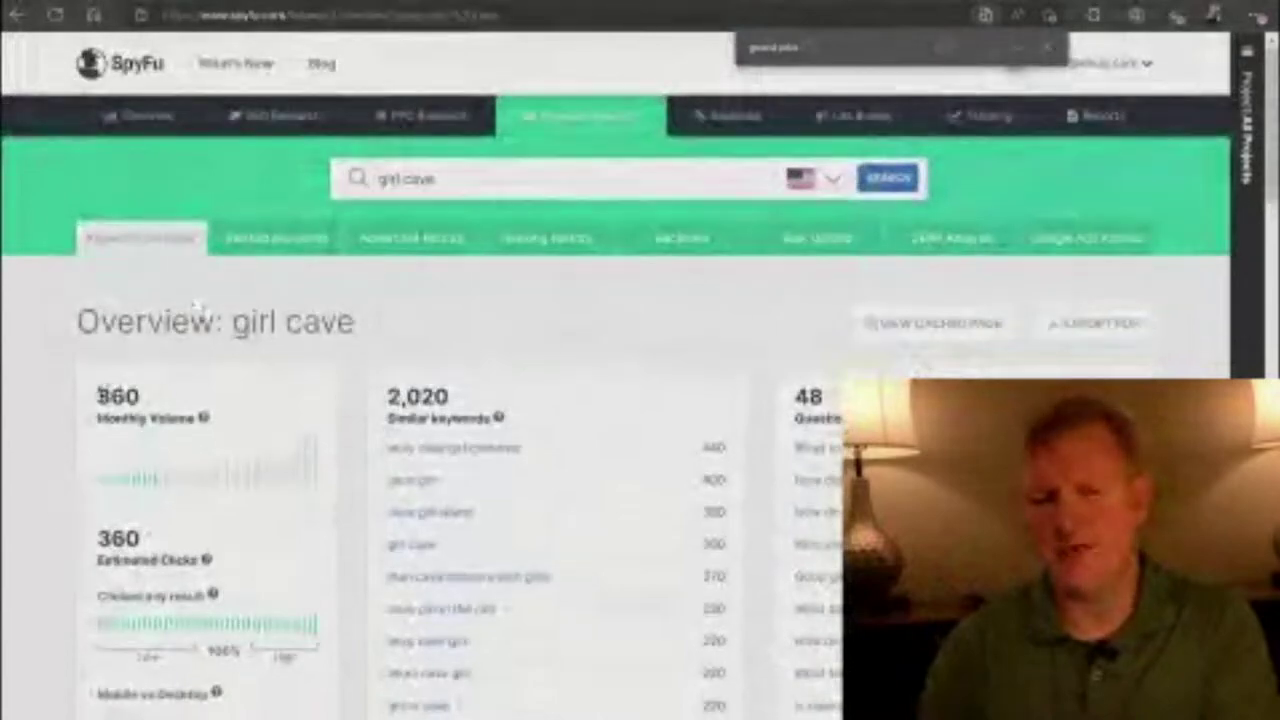
pyautogui.moveTo(97, 388); pyautogui.dragTo(174, 437)
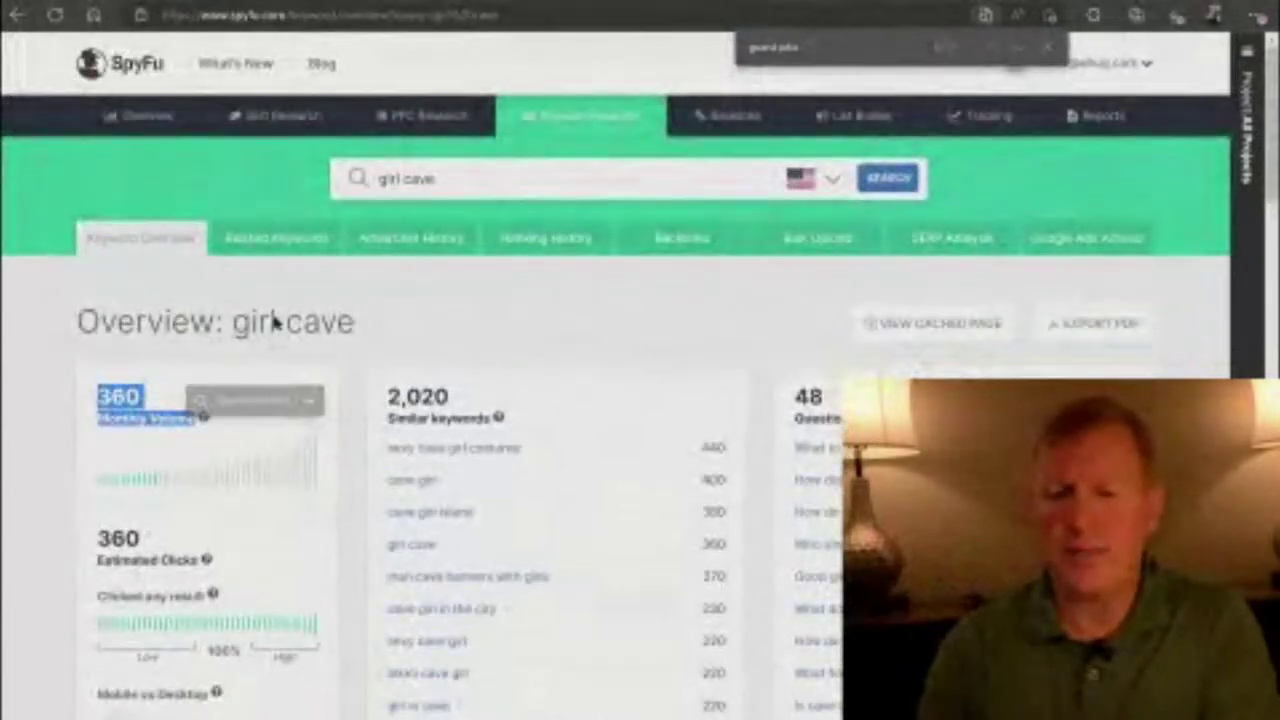
pyautogui.moveTo(268, 322); pyautogui.dragTo(276, 322)
pyautogui.click(241, 326)
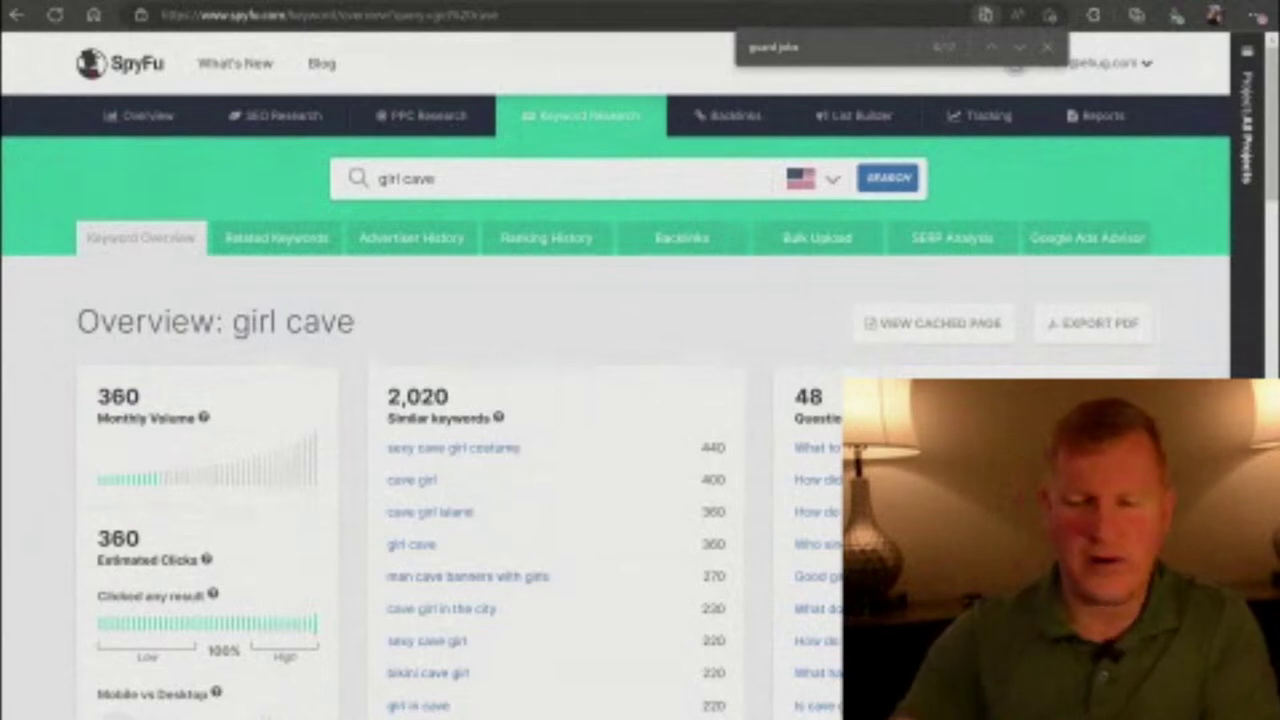
pyautogui.scroll(-2, 620, 400)
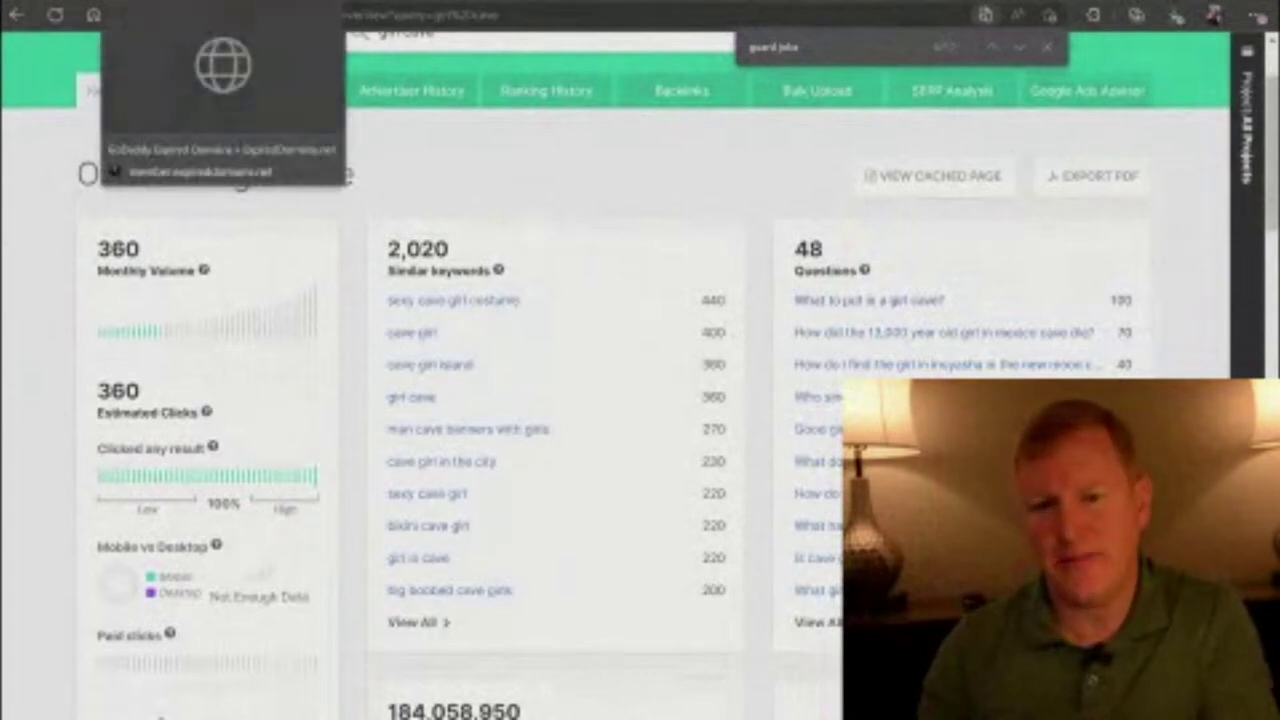
# Step: Return to the ExpiredDomains.net listing and open the GoDaddy auction page for Absorbs.com
pyautogui.click(222, 5)
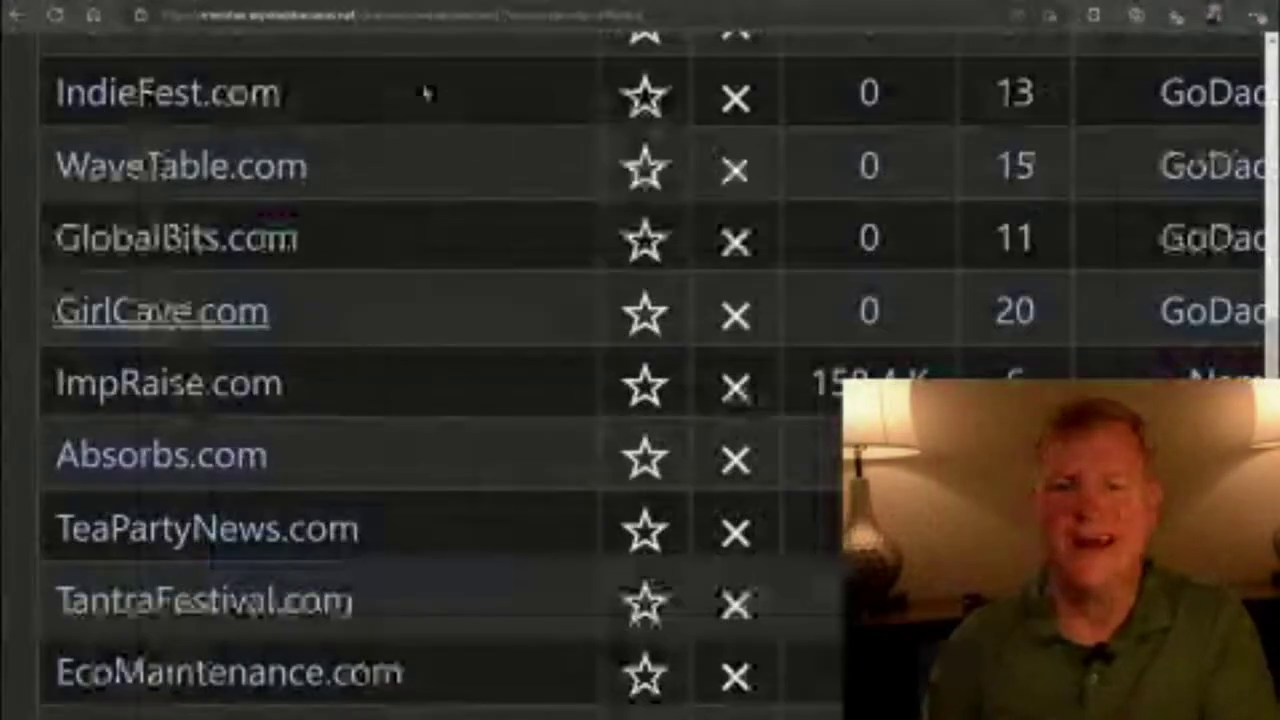
pyautogui.scroll(-1, 500, 400)
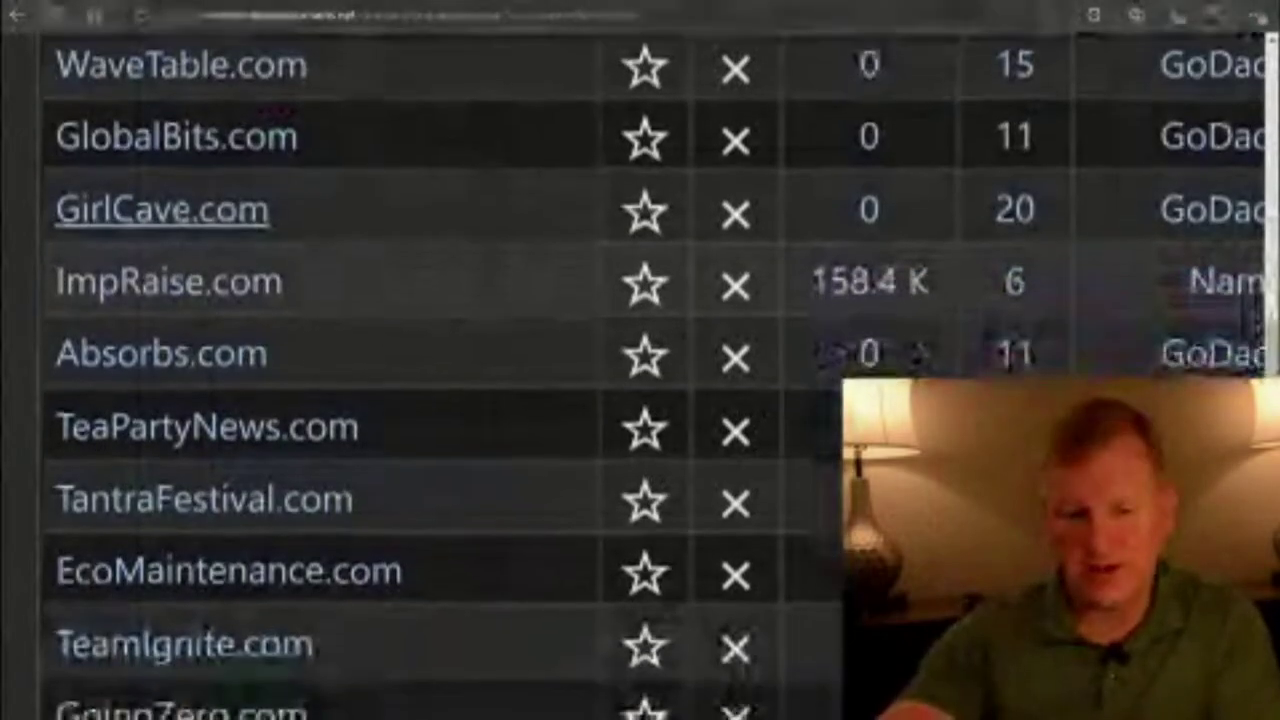
pyautogui.scroll(-1, 400, 400)
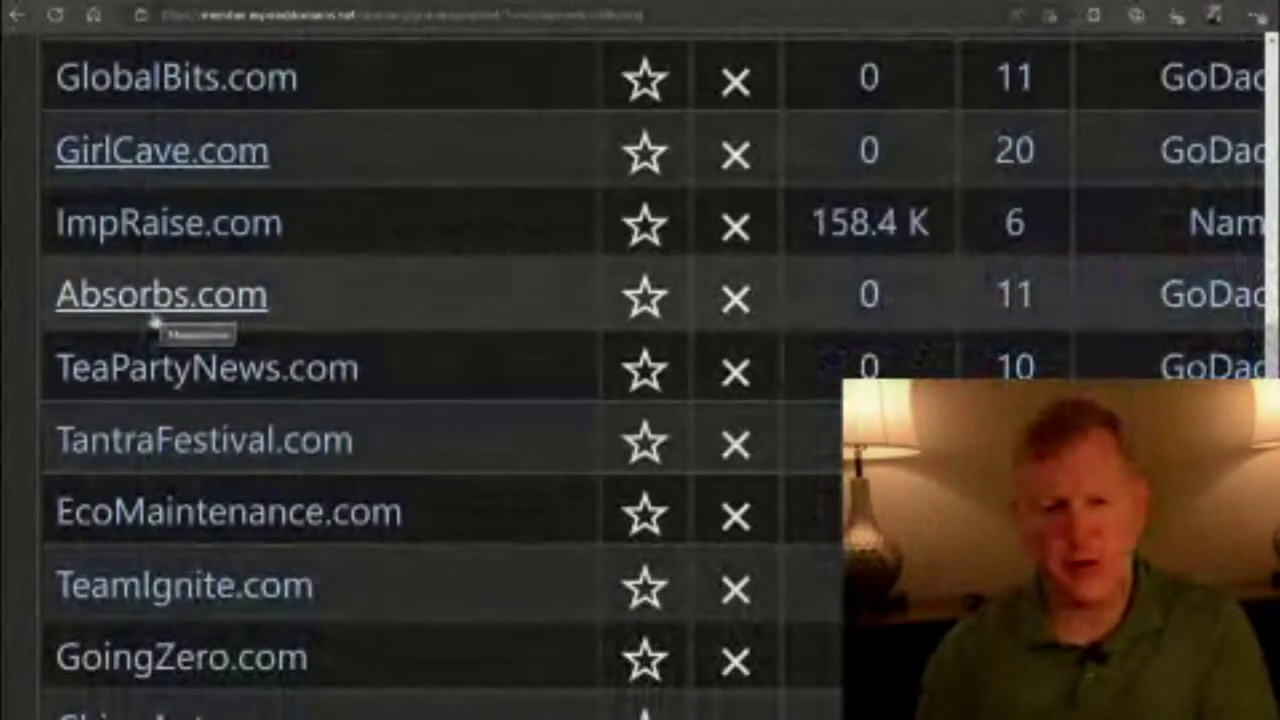
pyautogui.click(186, 304)
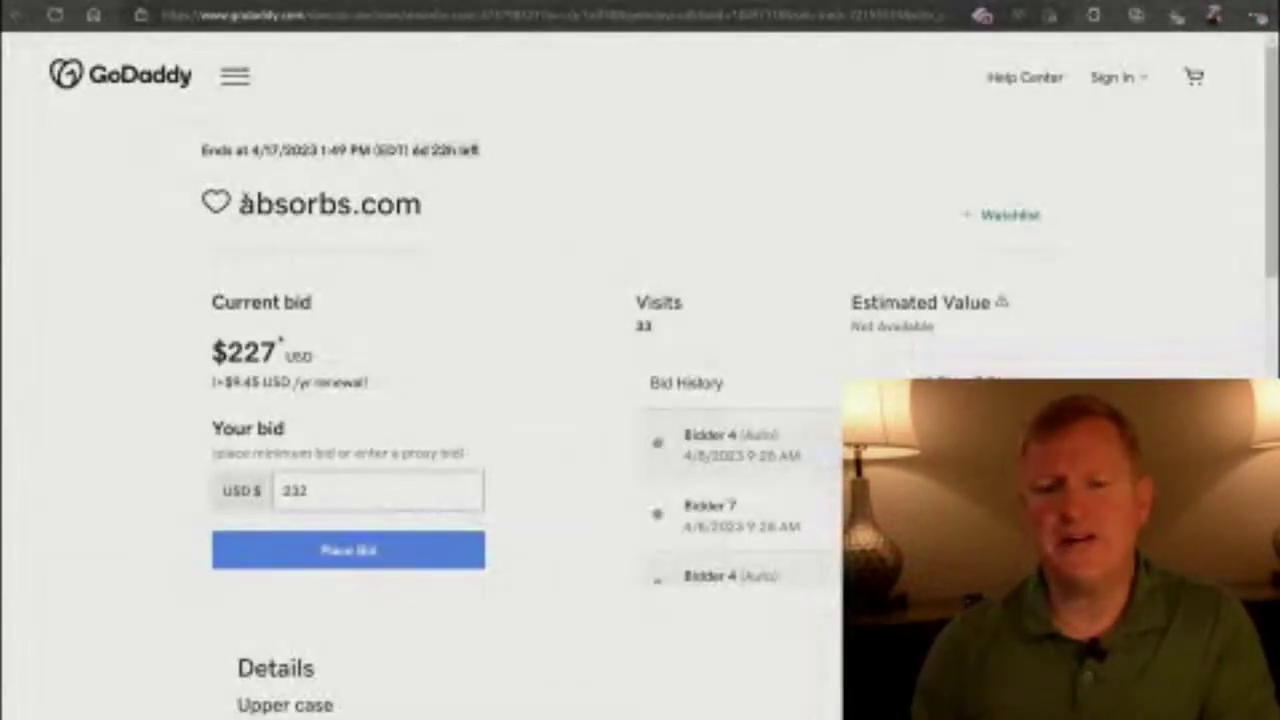
# Step: Copy the name "absorbs" without its extension from the auction page, switch to SpyFu and run a keyword search for it
pyautogui.moveTo(240, 204); pyautogui.dragTo(319, 205)
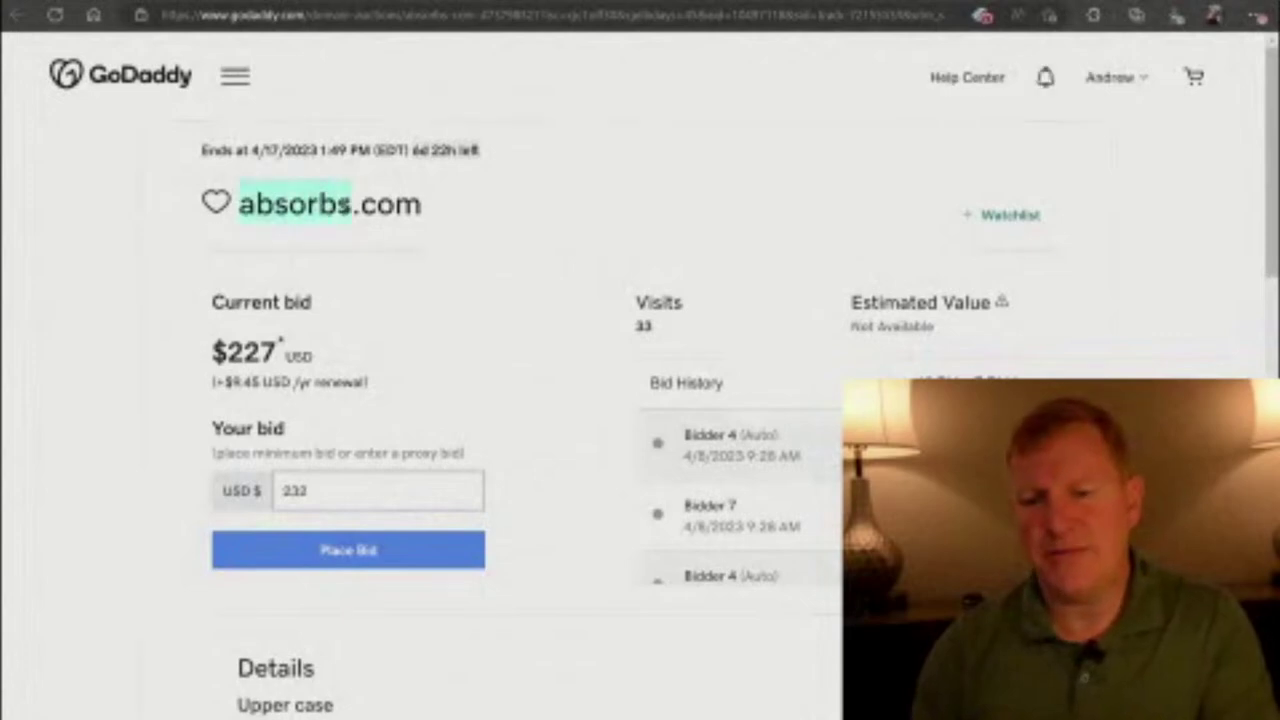
pyautogui.hotkey('ctrl', 'c')
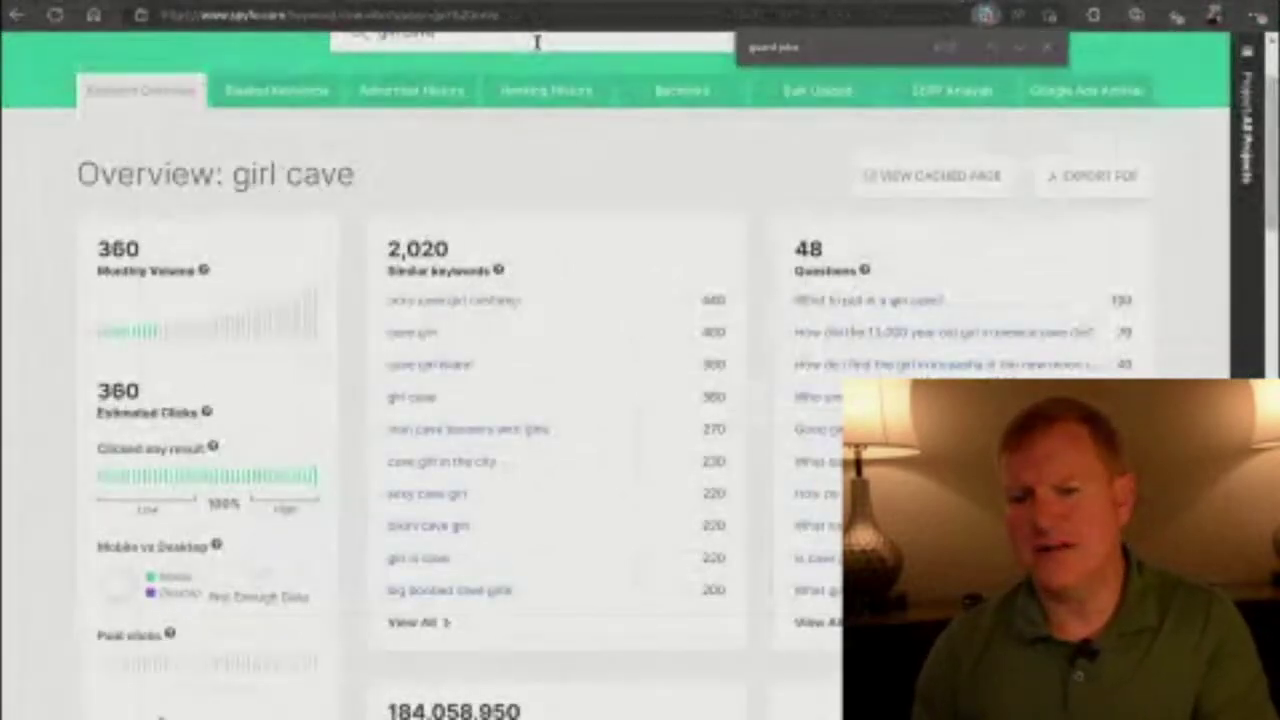
pyautogui.click(537, 42)
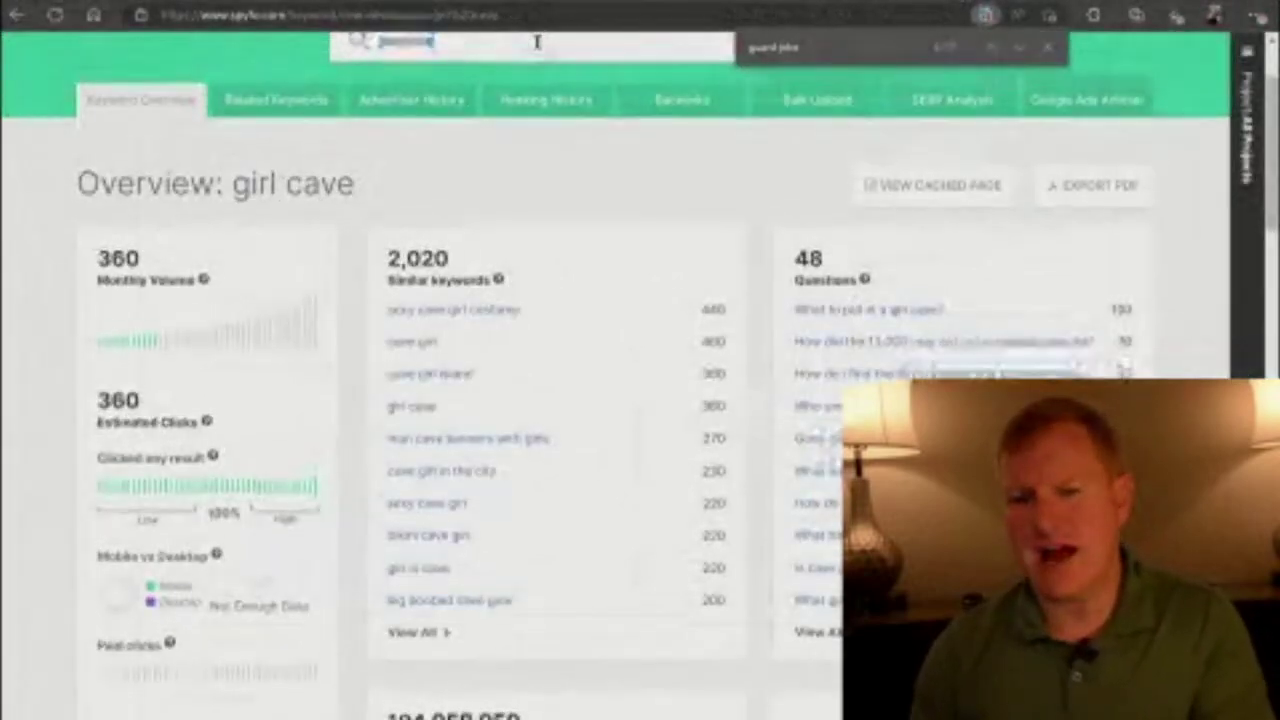
pyautogui.hotkey('ctrl', 'v')
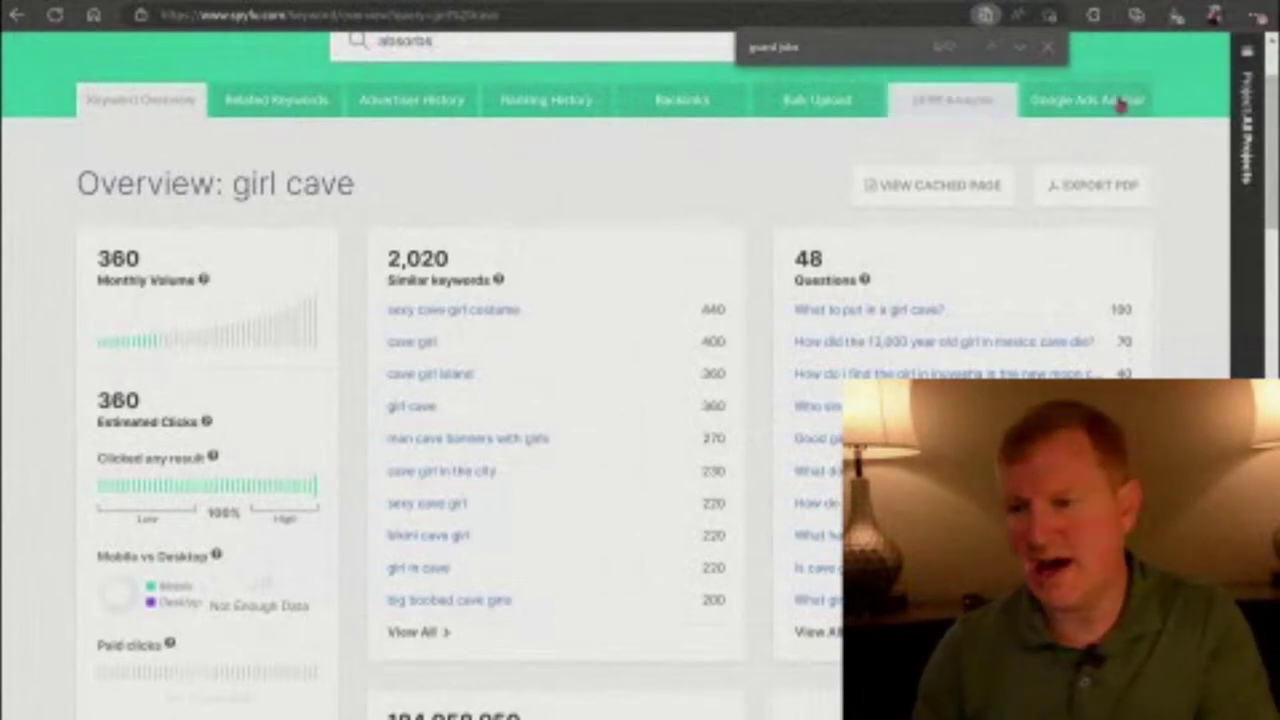
pyautogui.scroll(1, 1268, 150)
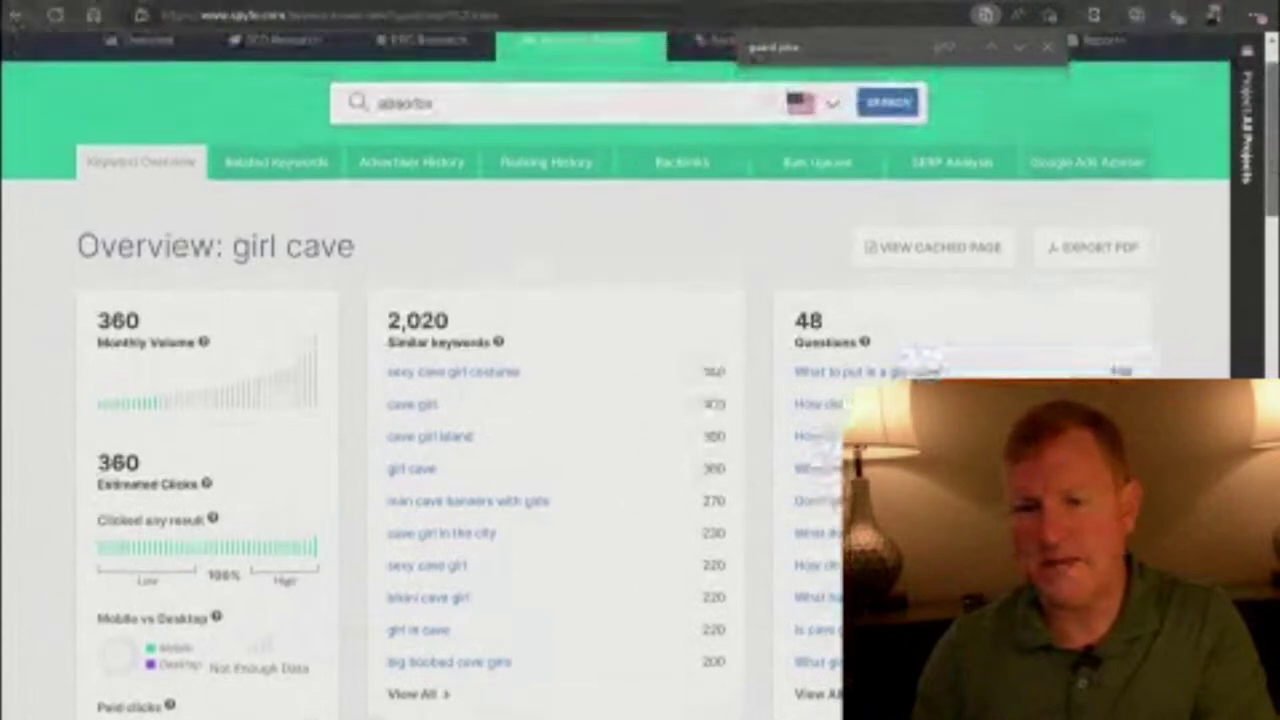
pyautogui.scroll(-1, 640, 360)
pyautogui.scroll(2, 1006, 108)
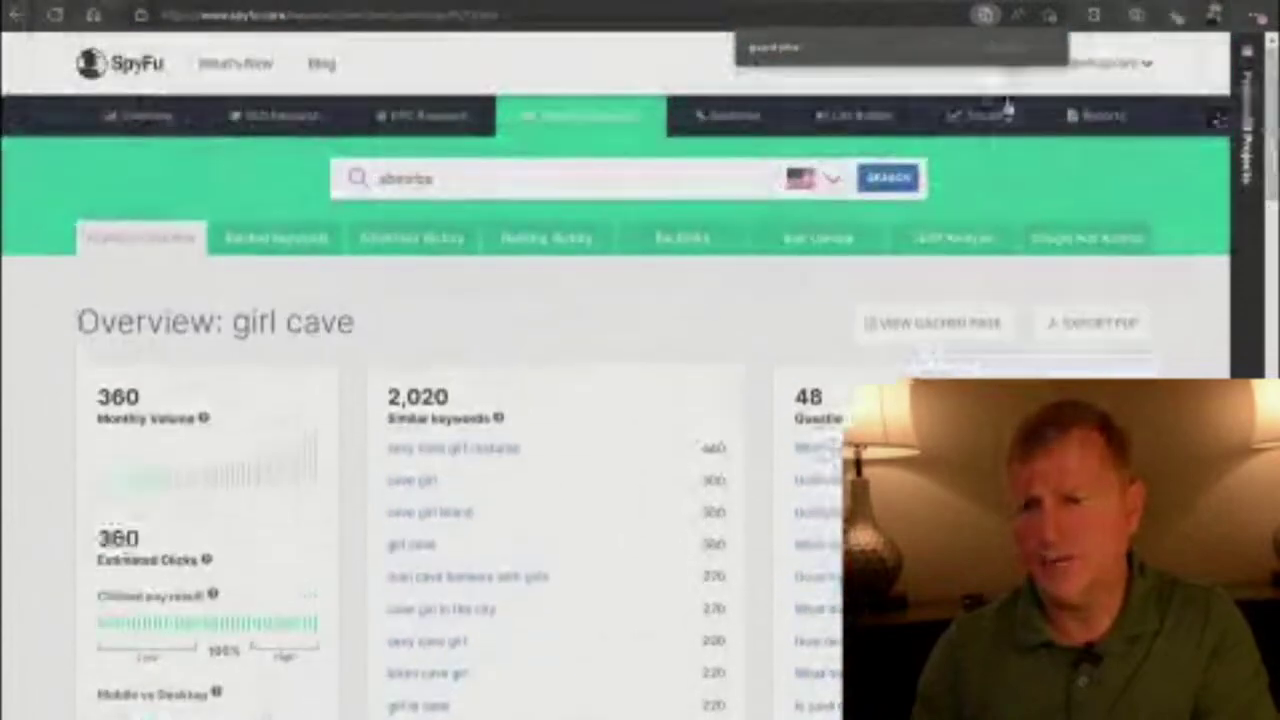
pyautogui.click(886, 179)
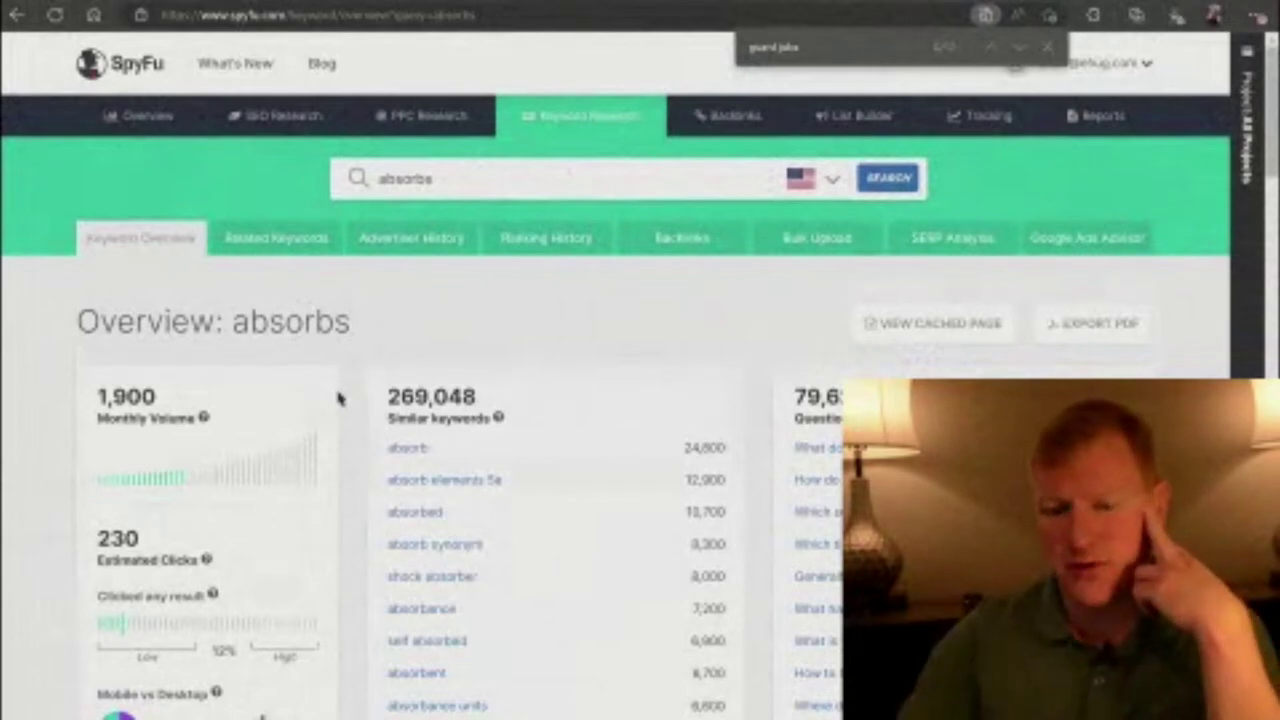
# Step: Examine the difficulty, Google-provided cost and search volume, monthly volume and similar keywords in the "absorbs" overview
pyautogui.scroll(-6, 620, 360)
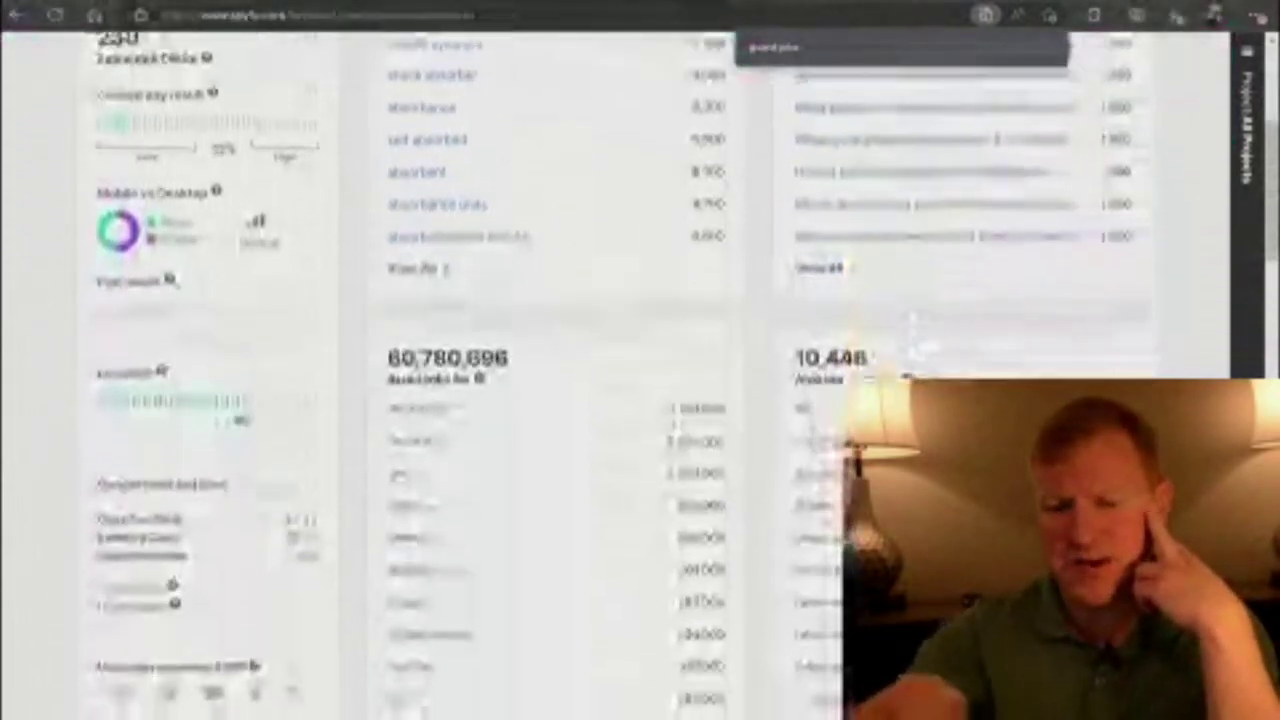
pyautogui.keyDown('ctrl'); pyautogui.scroll(5, 400, 250); pyautogui.keyUp('ctrl')
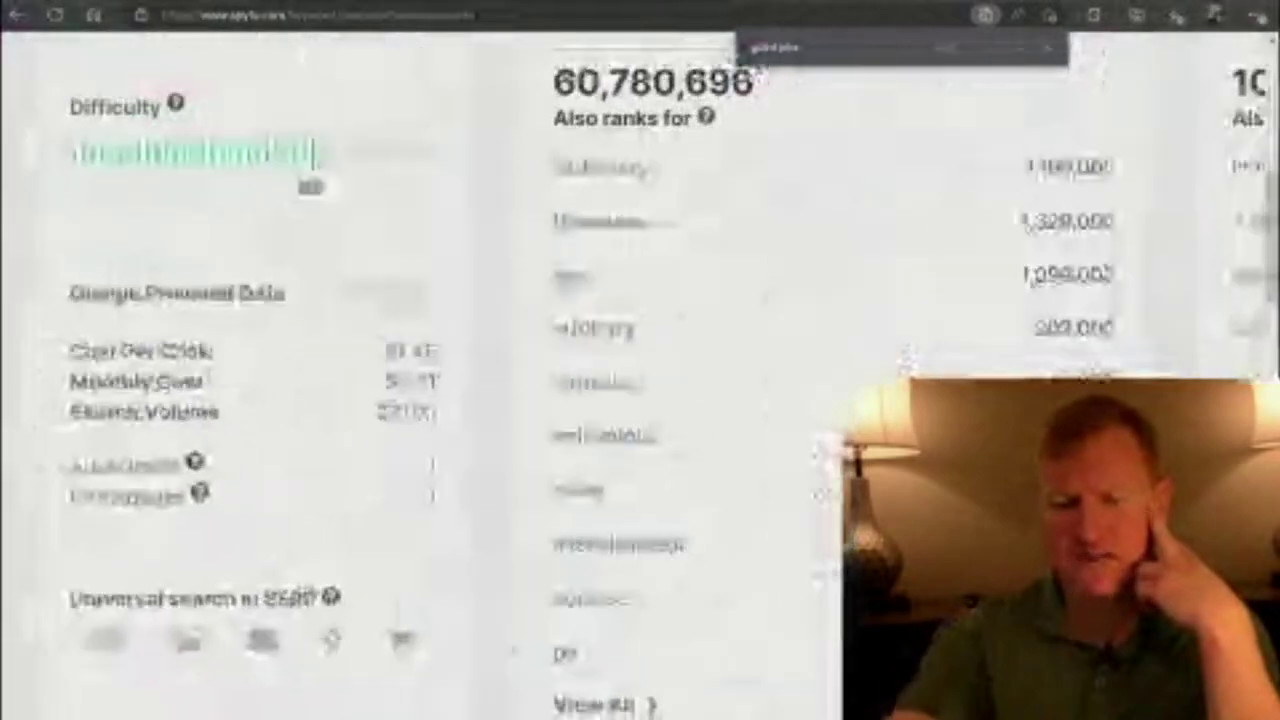
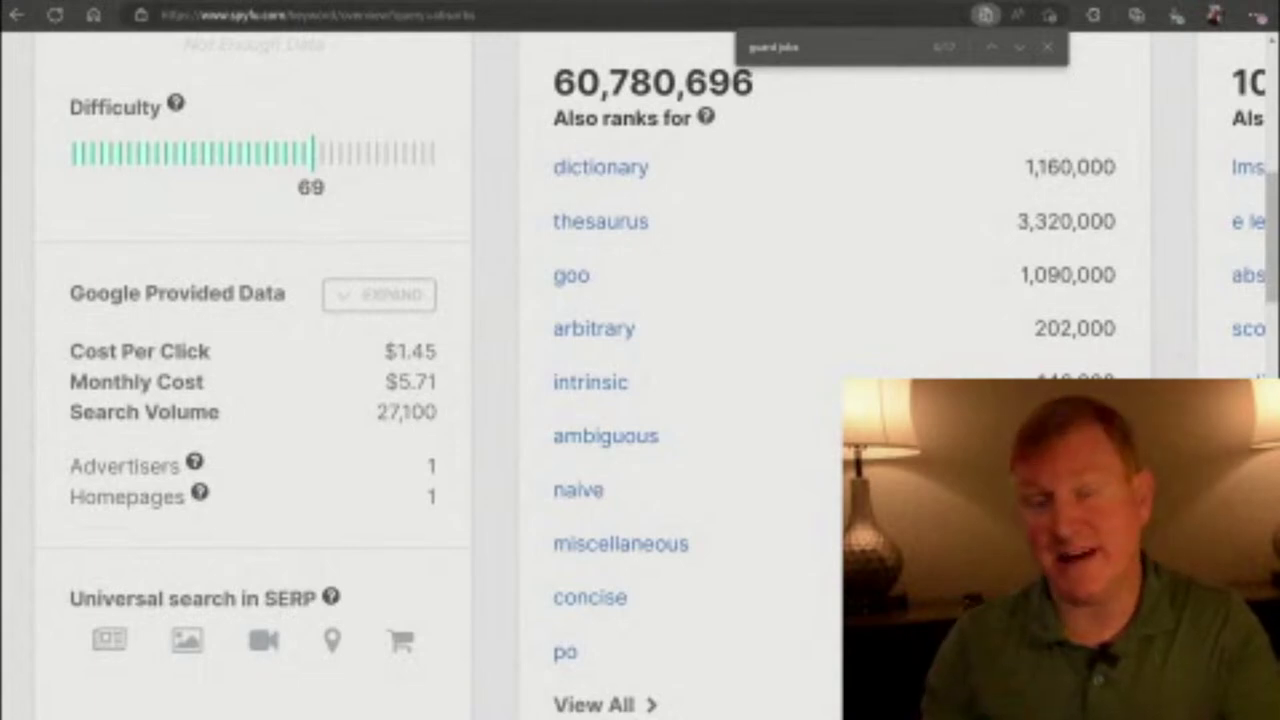
pyautogui.scroll(5, 640, 300)
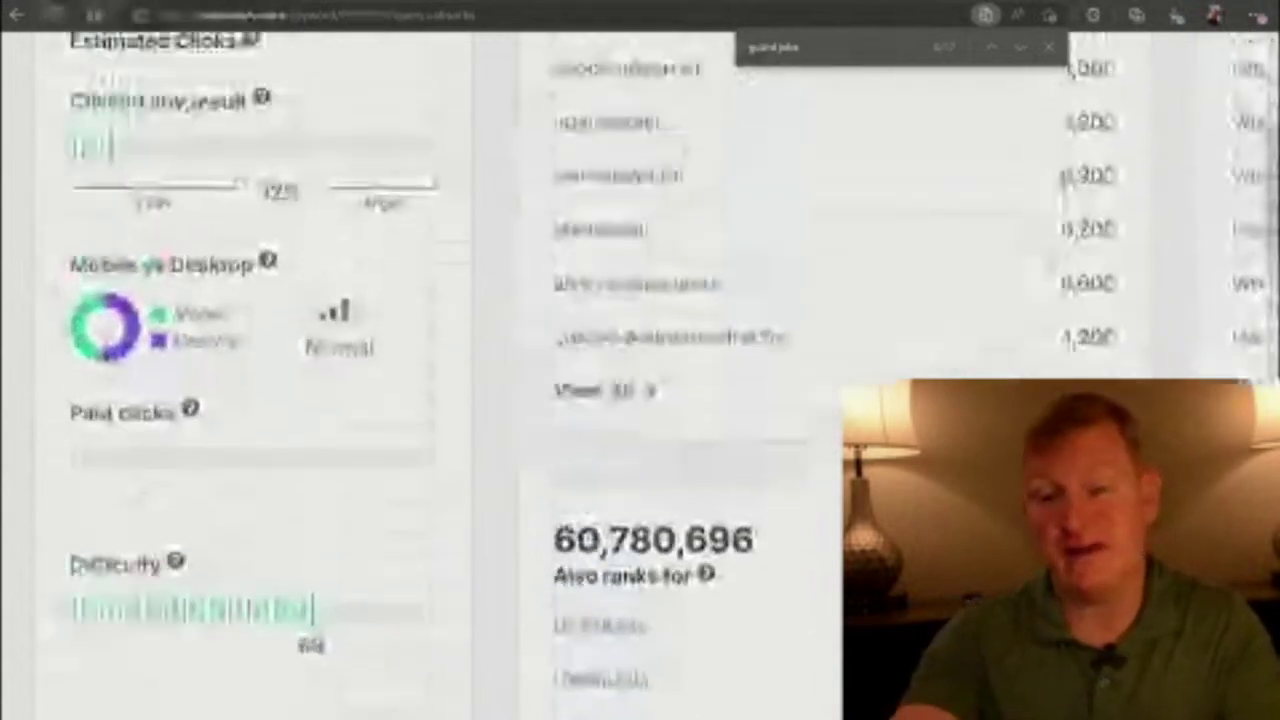
pyautogui.scroll(6, 311, 392)
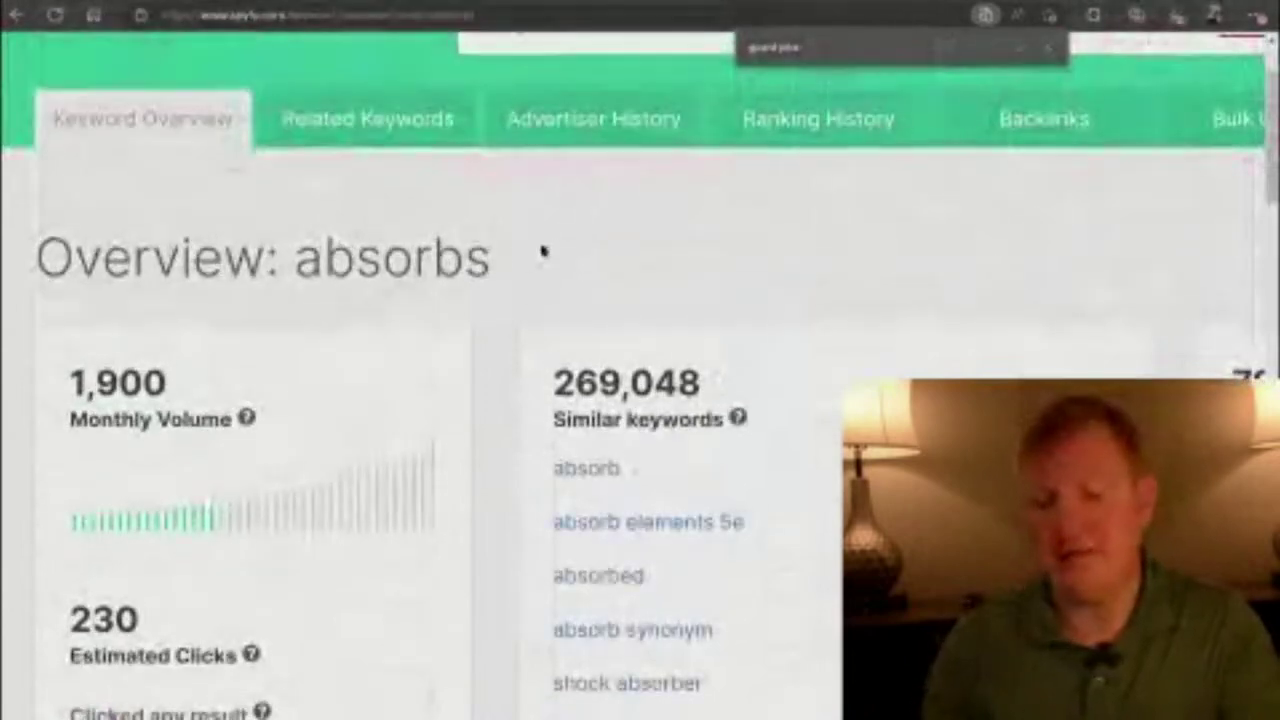
pyautogui.hotkey('ctrl', '-')
pyautogui.hotkey('ctrl', '-')
pyautogui.hotkey('ctrl', '-')
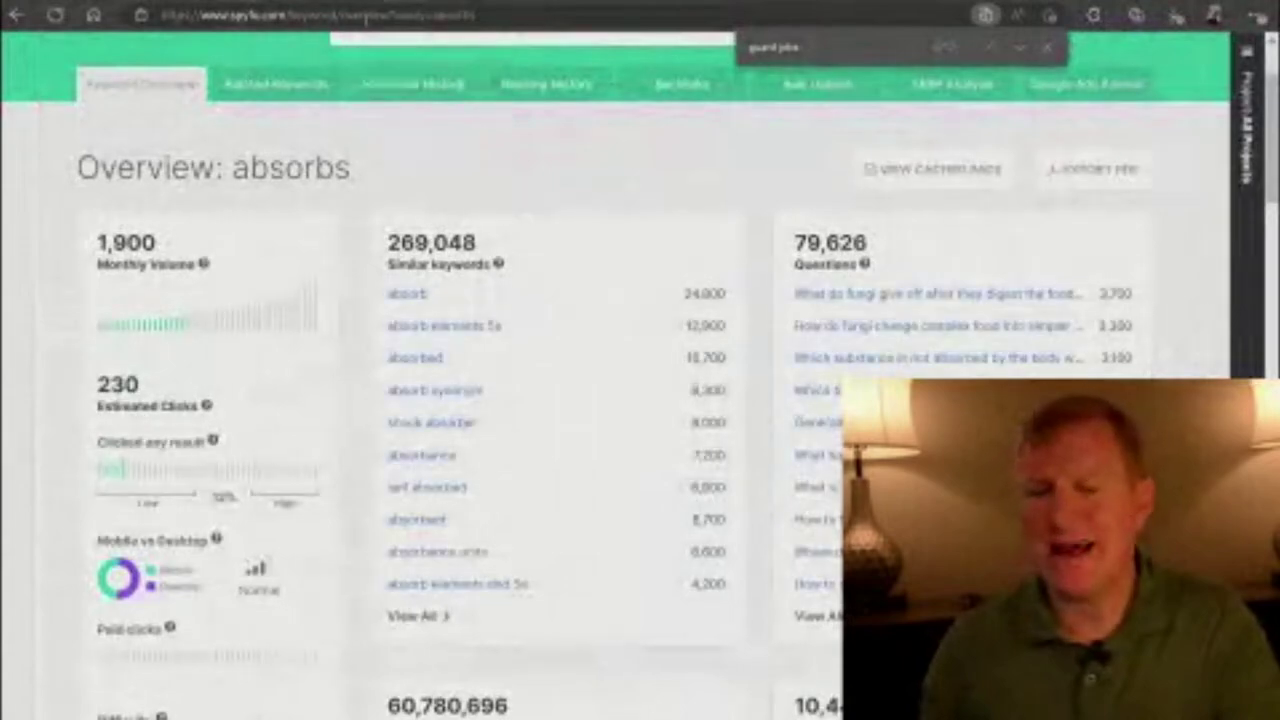
# Step: Return to the ExpiredDomains.net listing, look further down it and open the auction page for WorkplaceTrends.com
pyautogui.hotkey('ctrl', 'Tab')
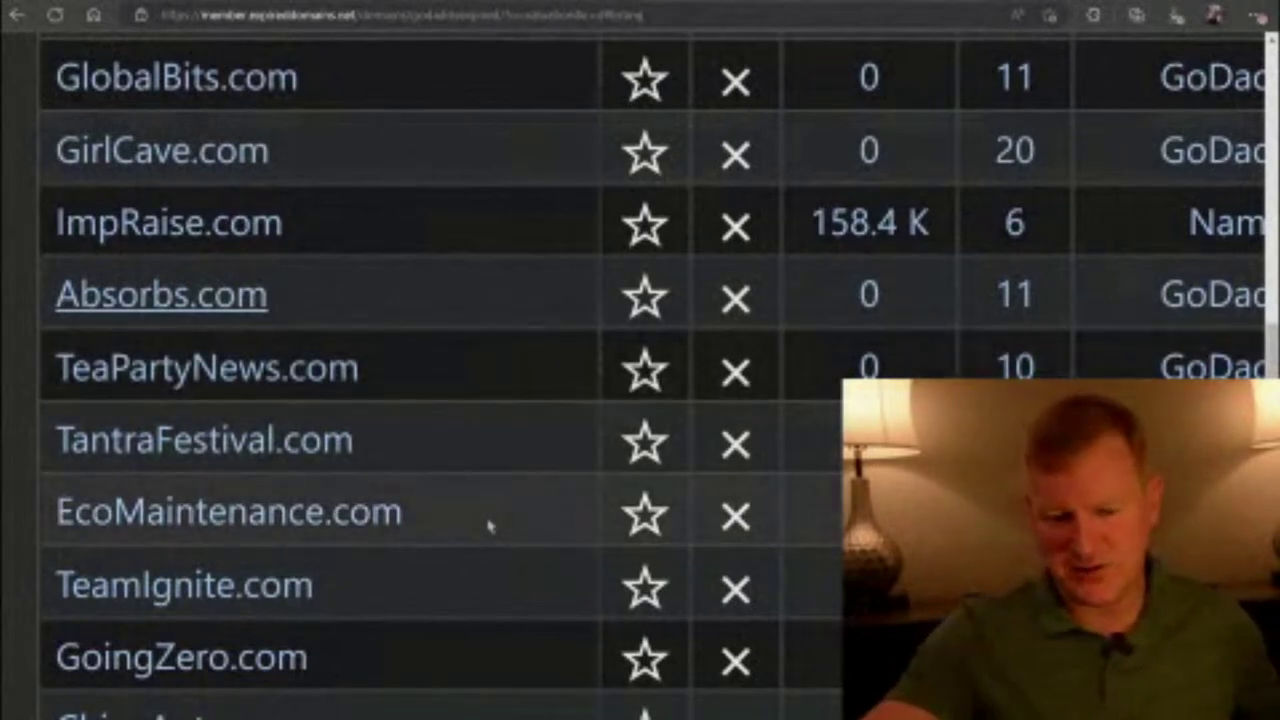
pyautogui.scroll(-7, 489, 527)
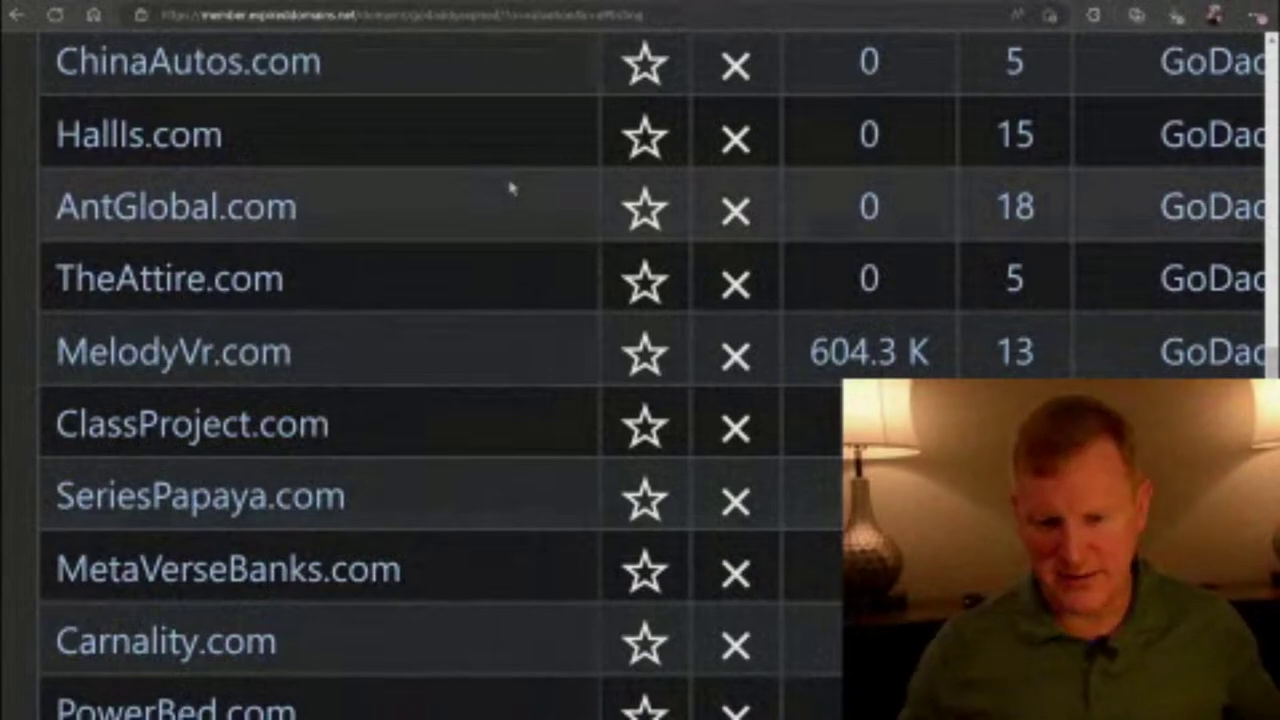
pyautogui.scroll(-6, 510, 188)
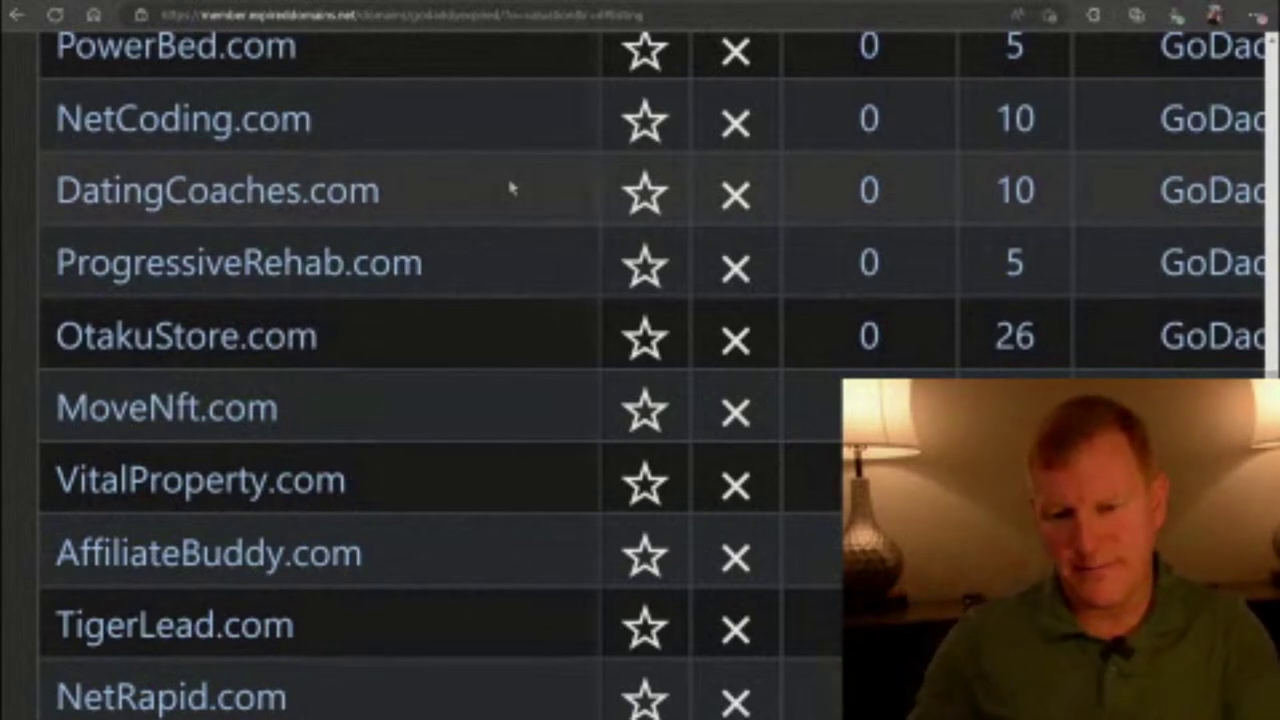
pyautogui.scroll(-4, 510, 186)
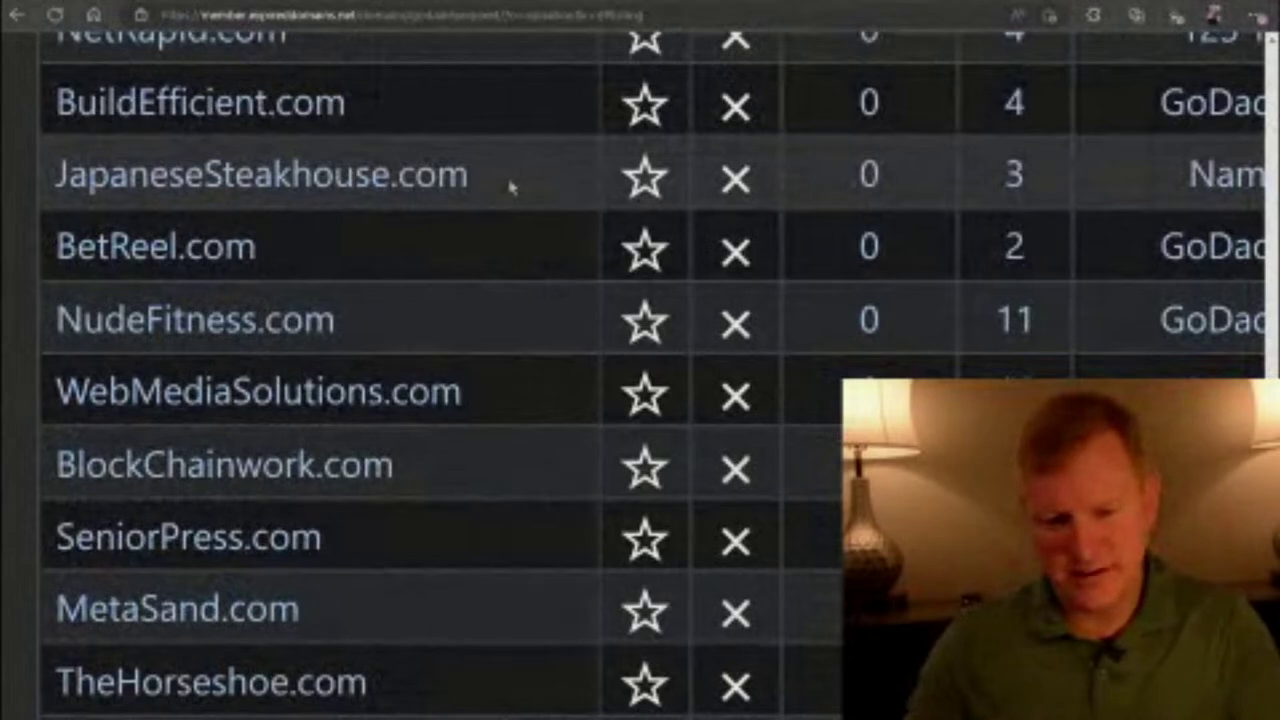
pyautogui.scroll(-4, 510, 186)
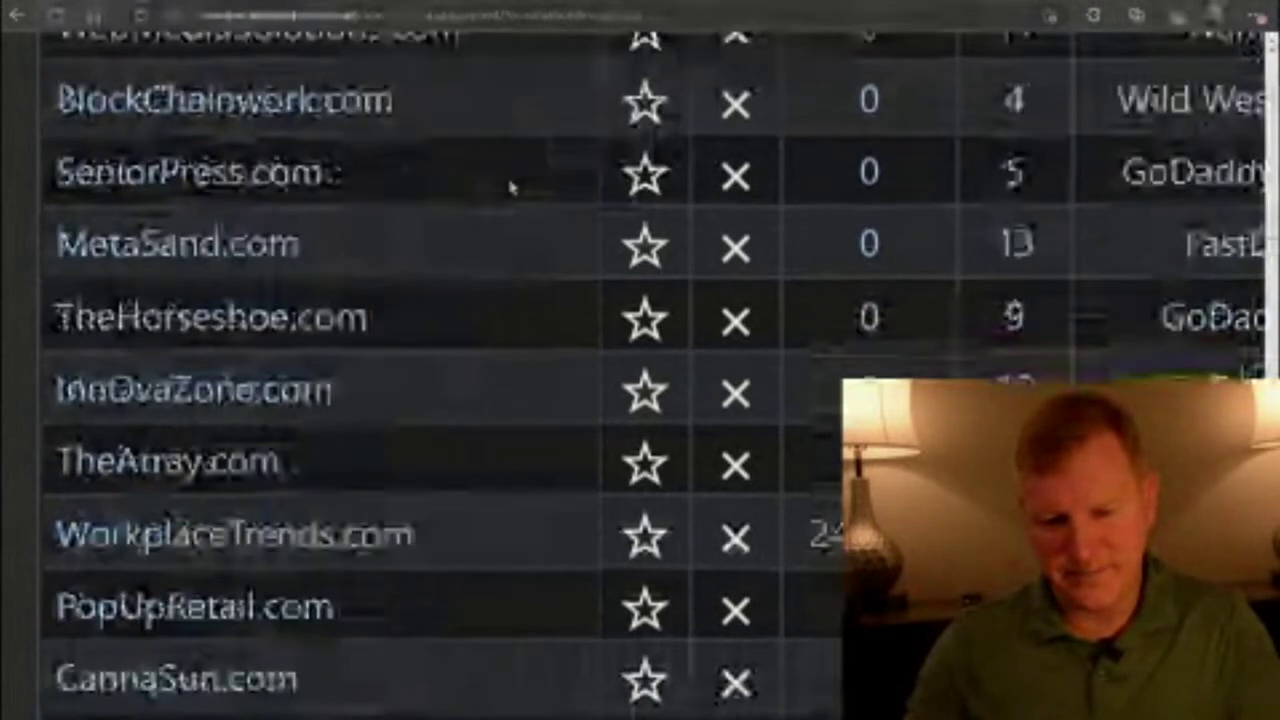
pyautogui.scroll(-3, 510, 188)
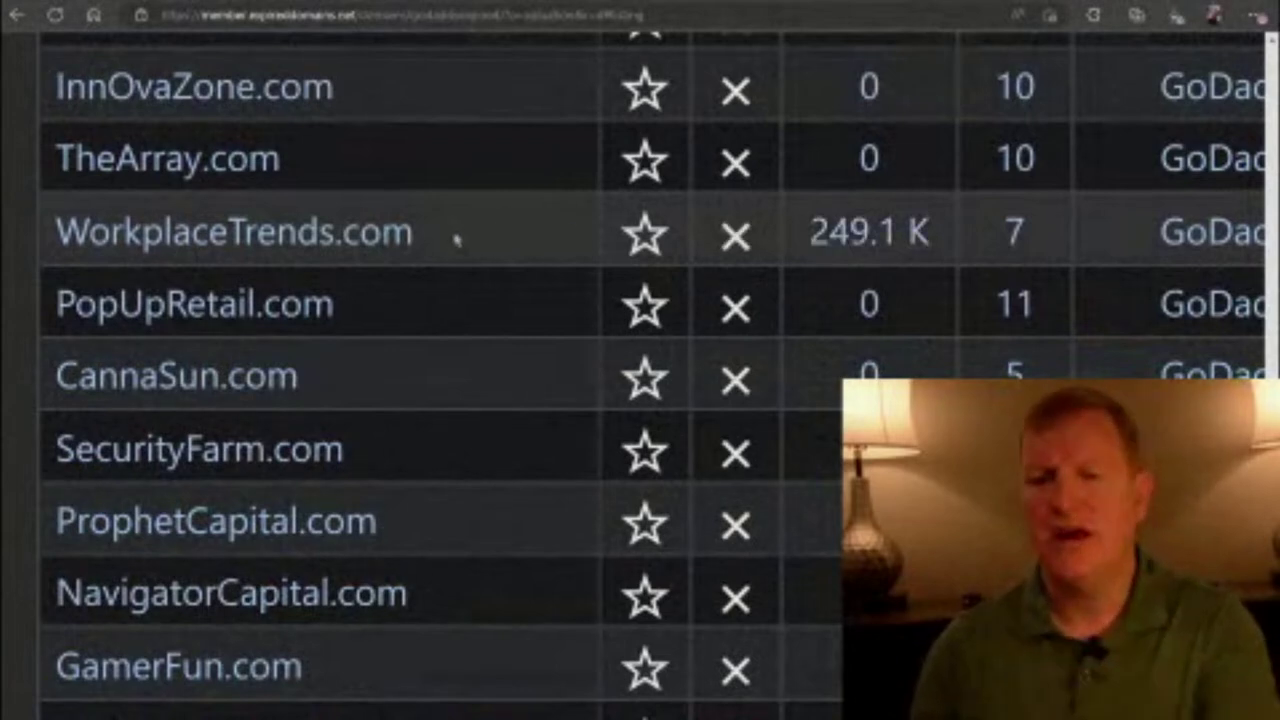
pyautogui.click(125, 240)
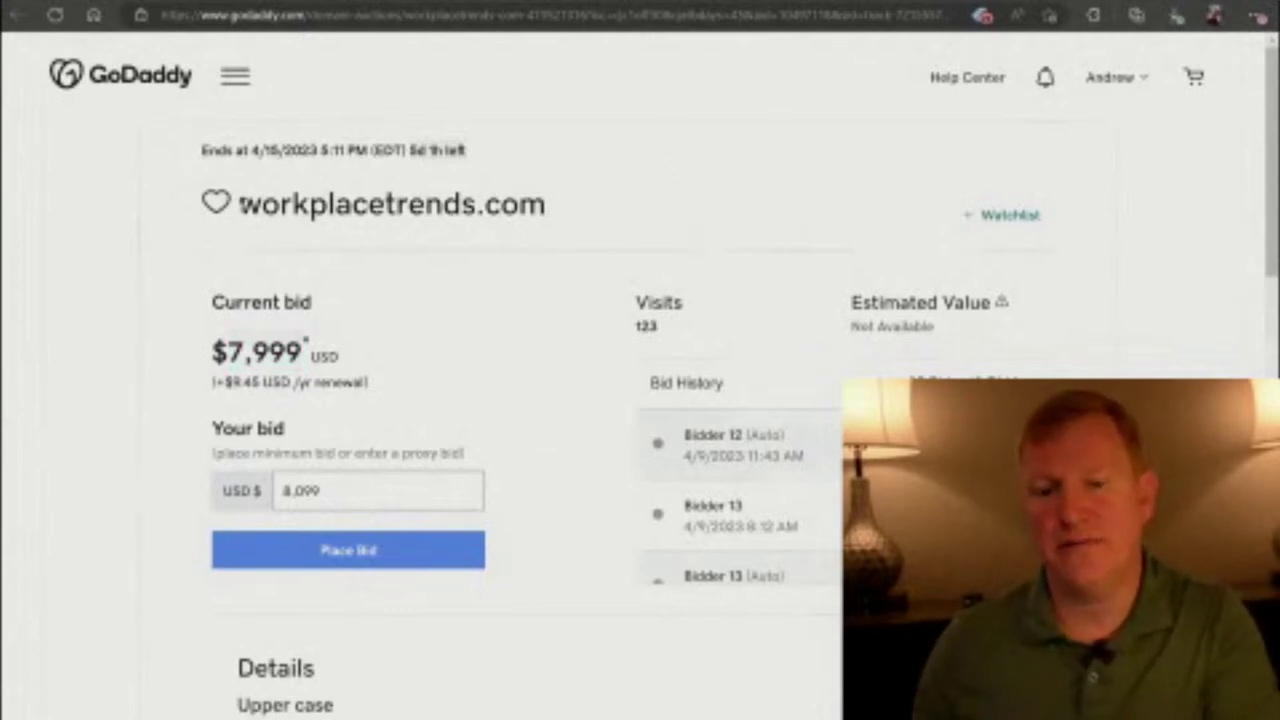
# Step: Copy the WorkplaceTrends name without its extension, switch to SpyFu and run a keyword search for "workplace trends"
pyautogui.moveTo(240, 204); pyautogui.dragTo(476, 210)
pyautogui.hotkey('ctrl', 'c')
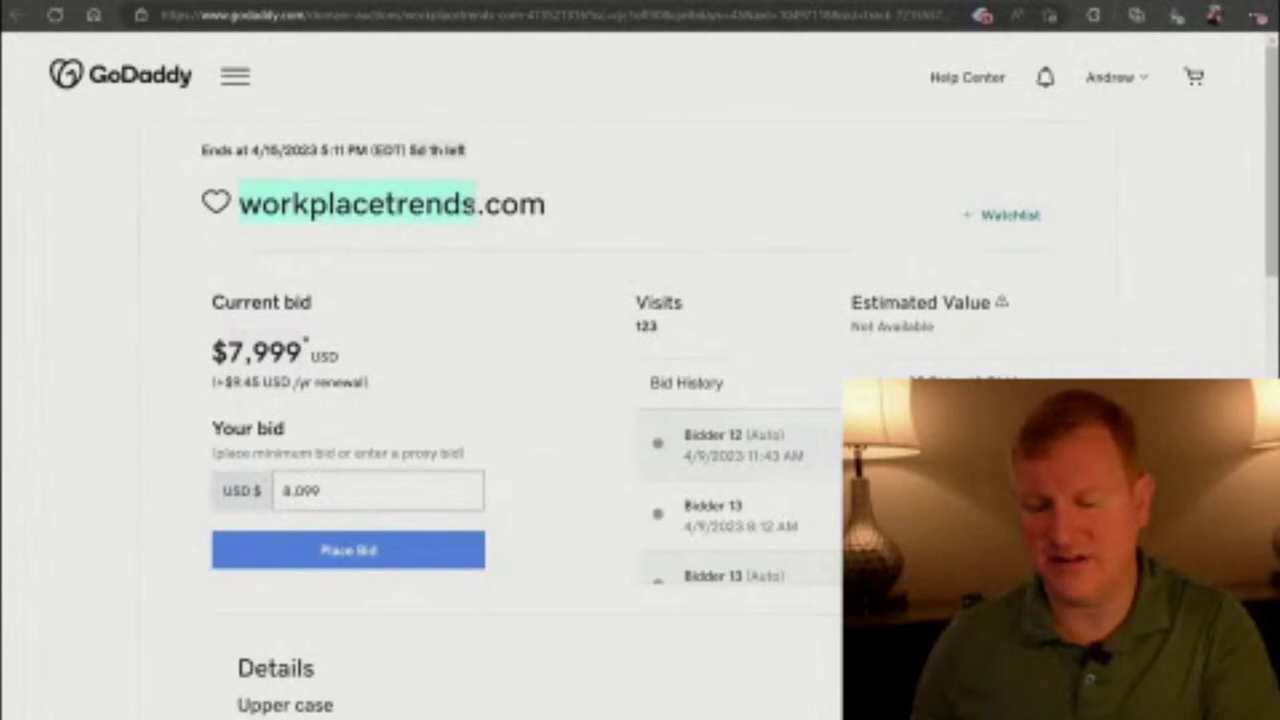
pyautogui.hotkey('ctrl', 'Tab')
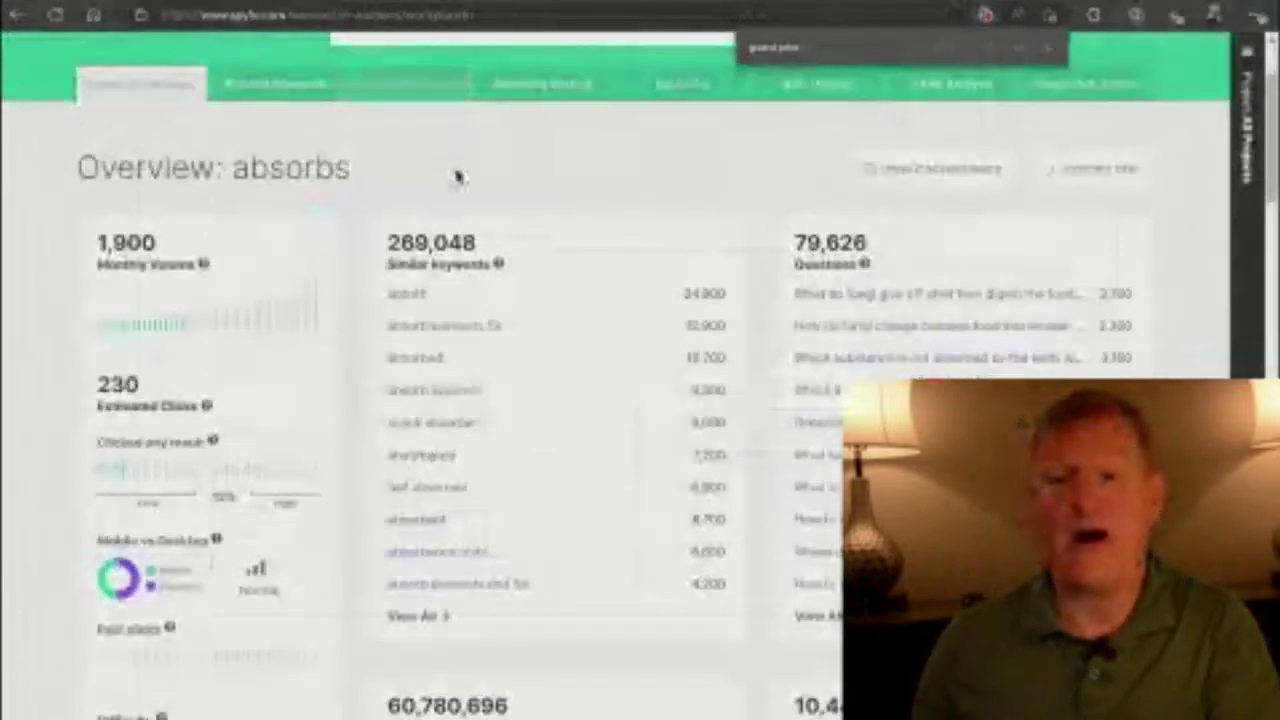
pyautogui.scroll(3, 456, 176)
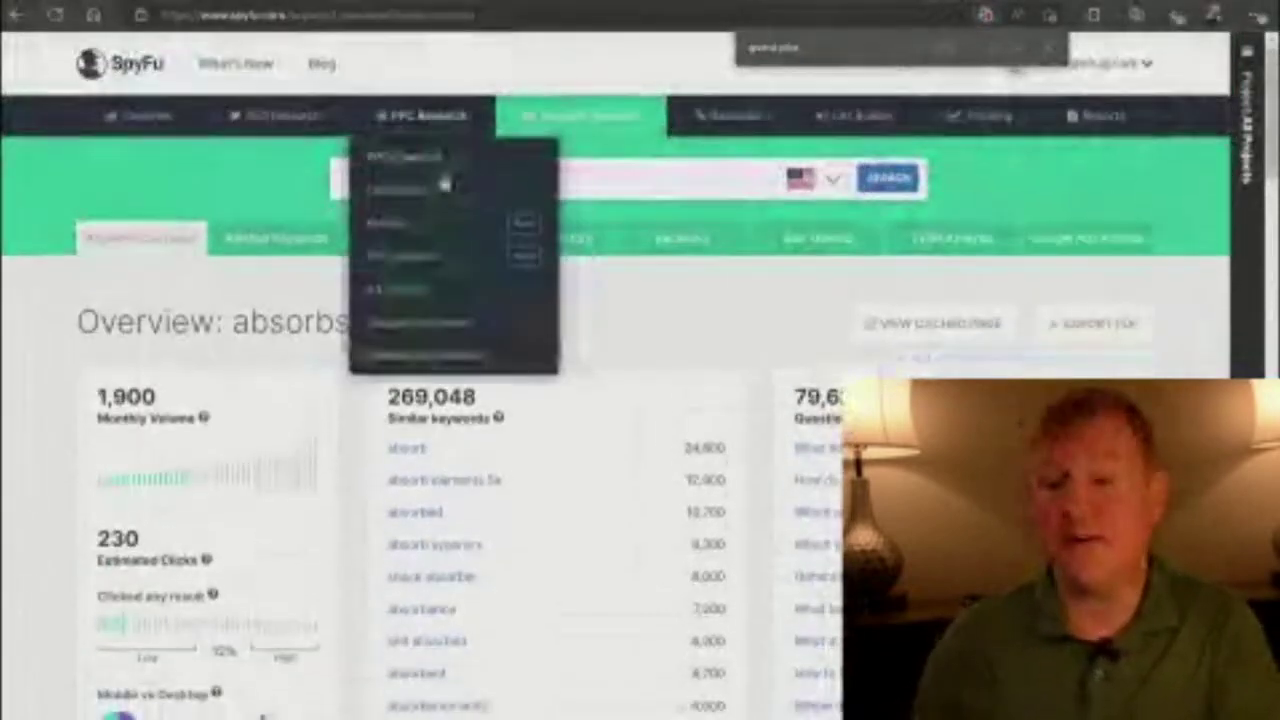
pyautogui.click(586, 186)
pyautogui.hotkey('ctrl', 'v')
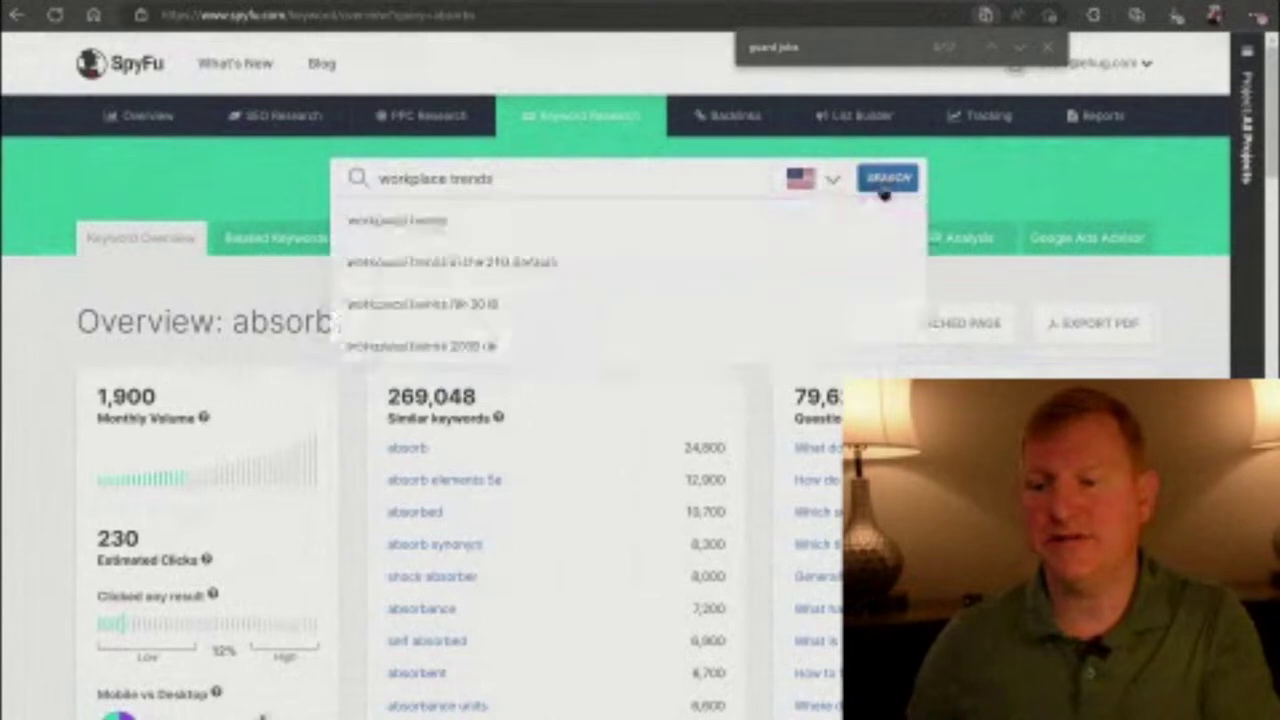
pyautogui.click(886, 180)
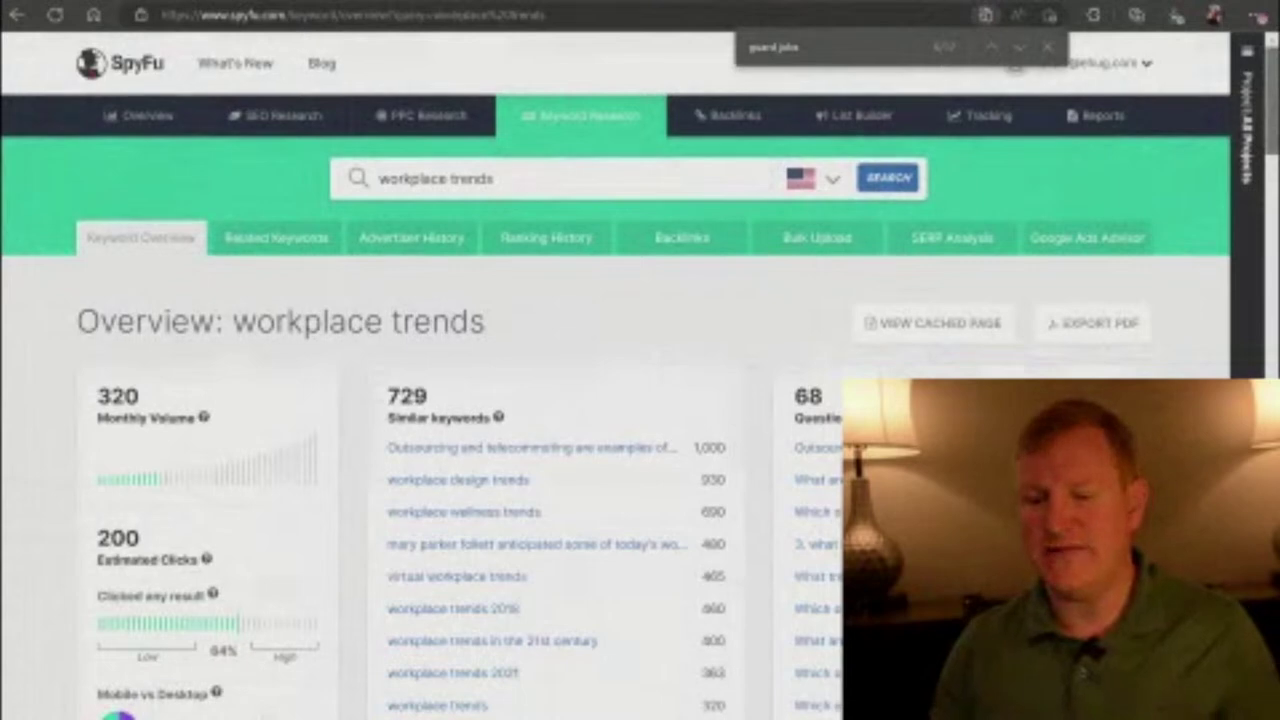
# Step: Examine the monthly volume, estimated clicks, similar keywords, questions, difficulty and Google-provided data in the "workplace trends" overview
pyautogui.scroll(-3, 620, 400)
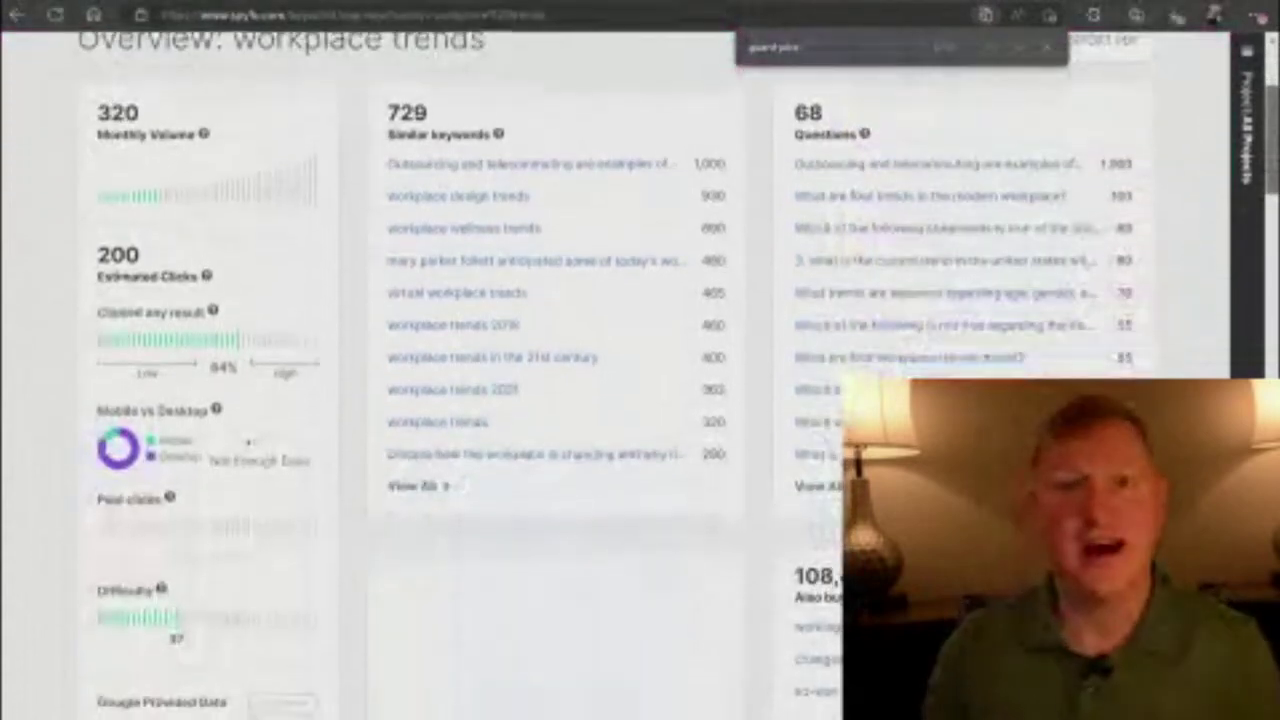
pyautogui.scroll(-3, 620, 400)
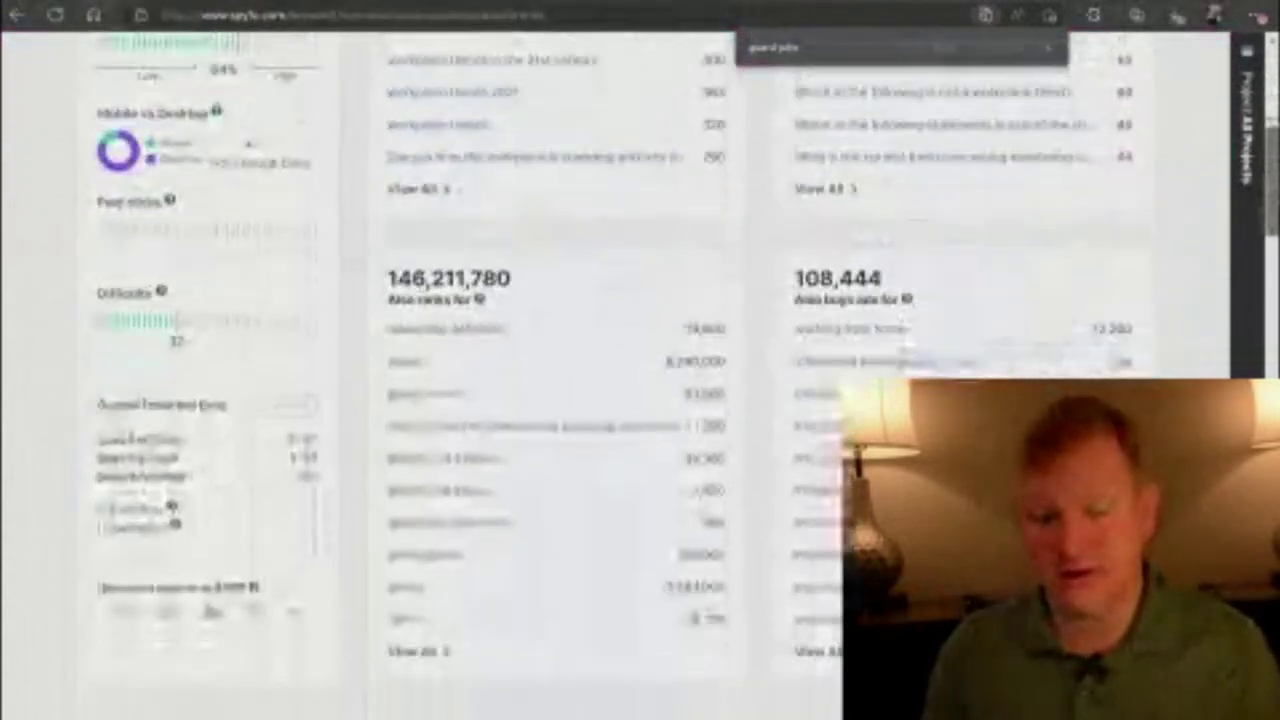
pyautogui.scroll(3, 620, 400)
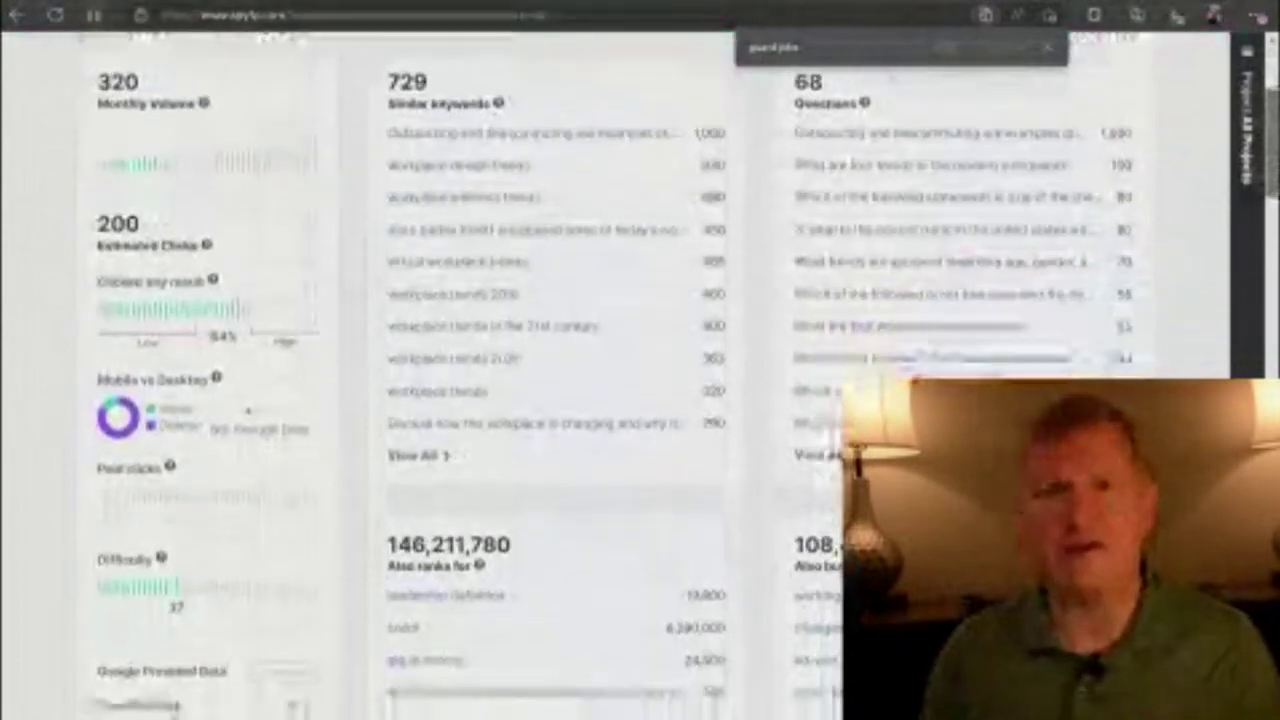
pyautogui.scroll(-2, 620, 400)
pyautogui.scroll(-1, 620, 400)
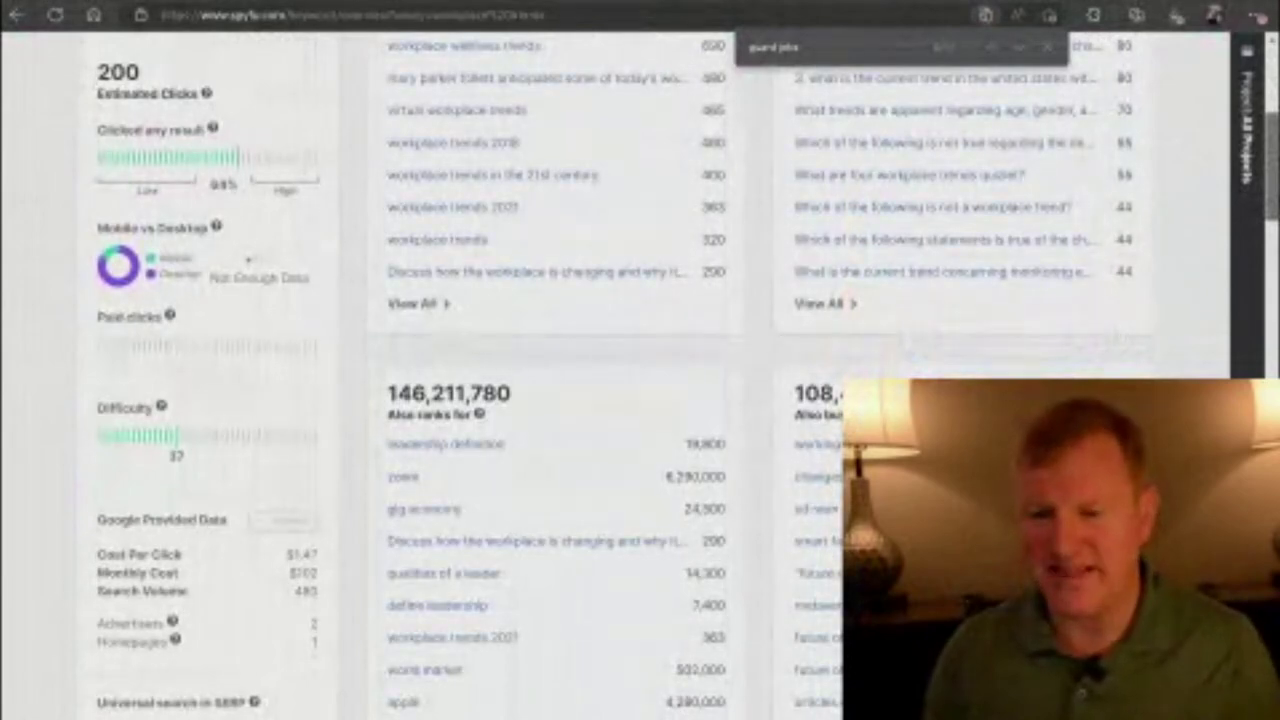
pyautogui.scroll(4, 620, 400)
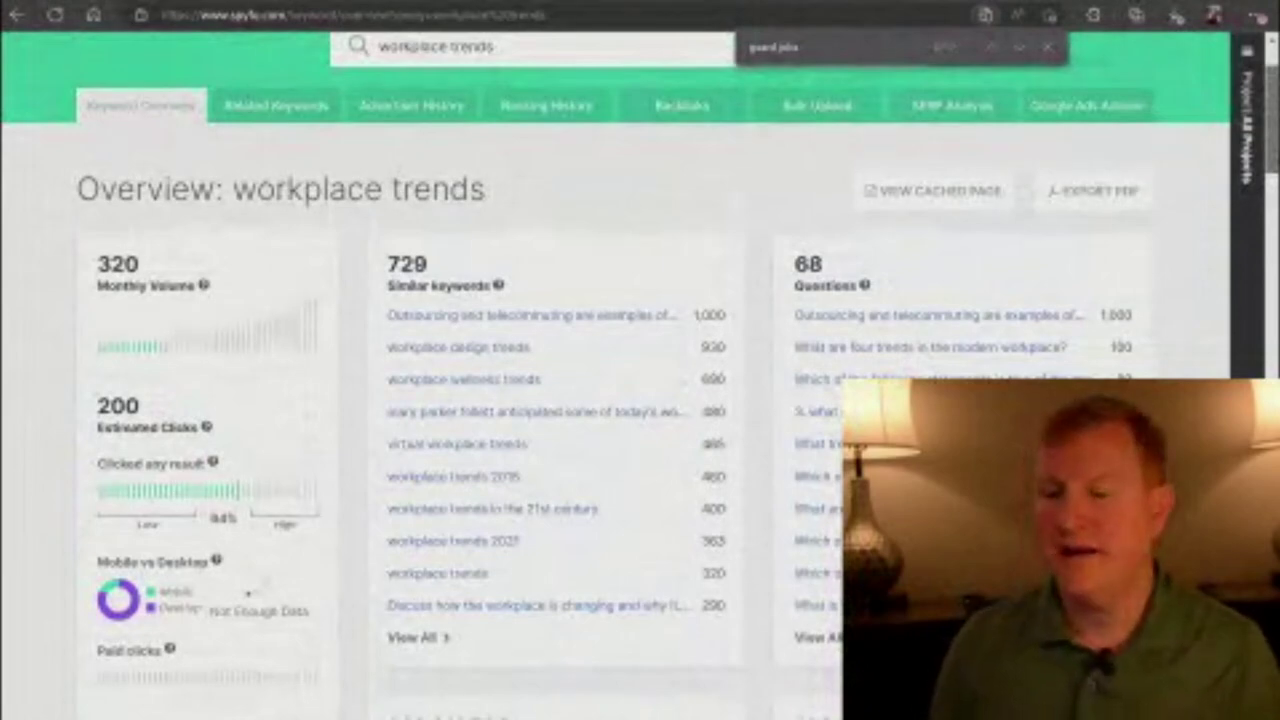
pyautogui.scroll(-2, 620, 400)
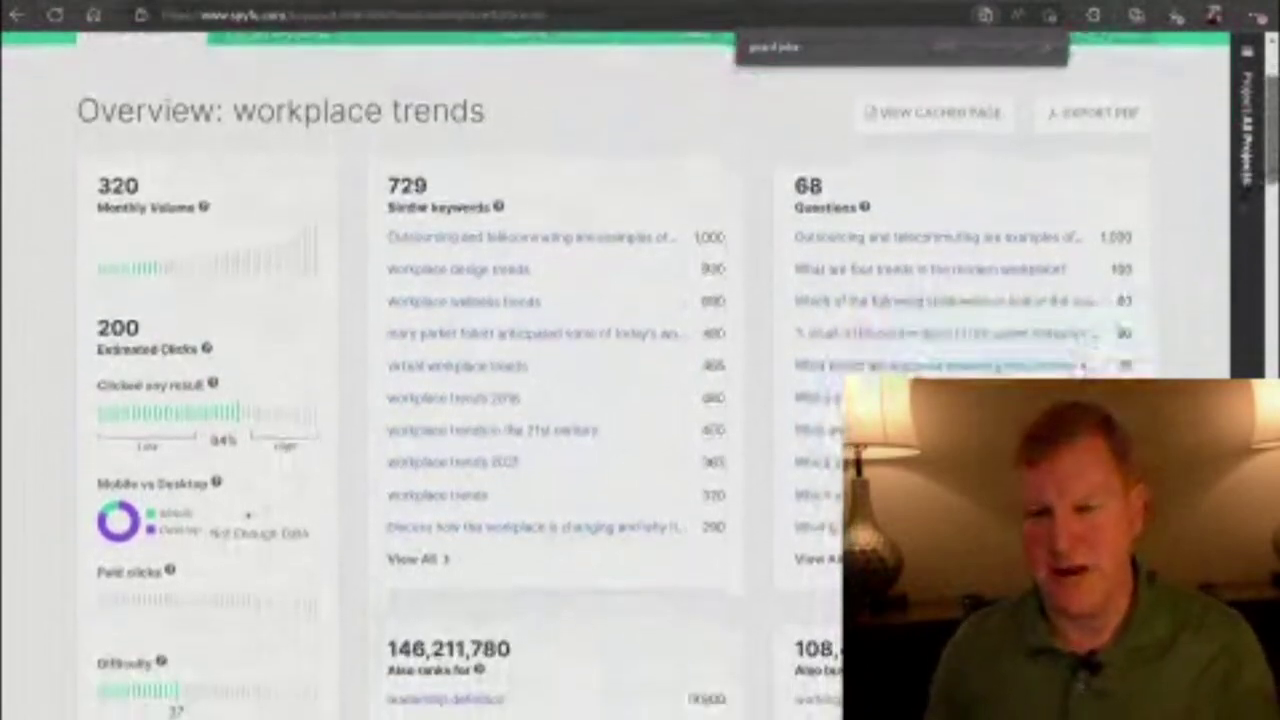
pyautogui.scroll(-3, 620, 400)
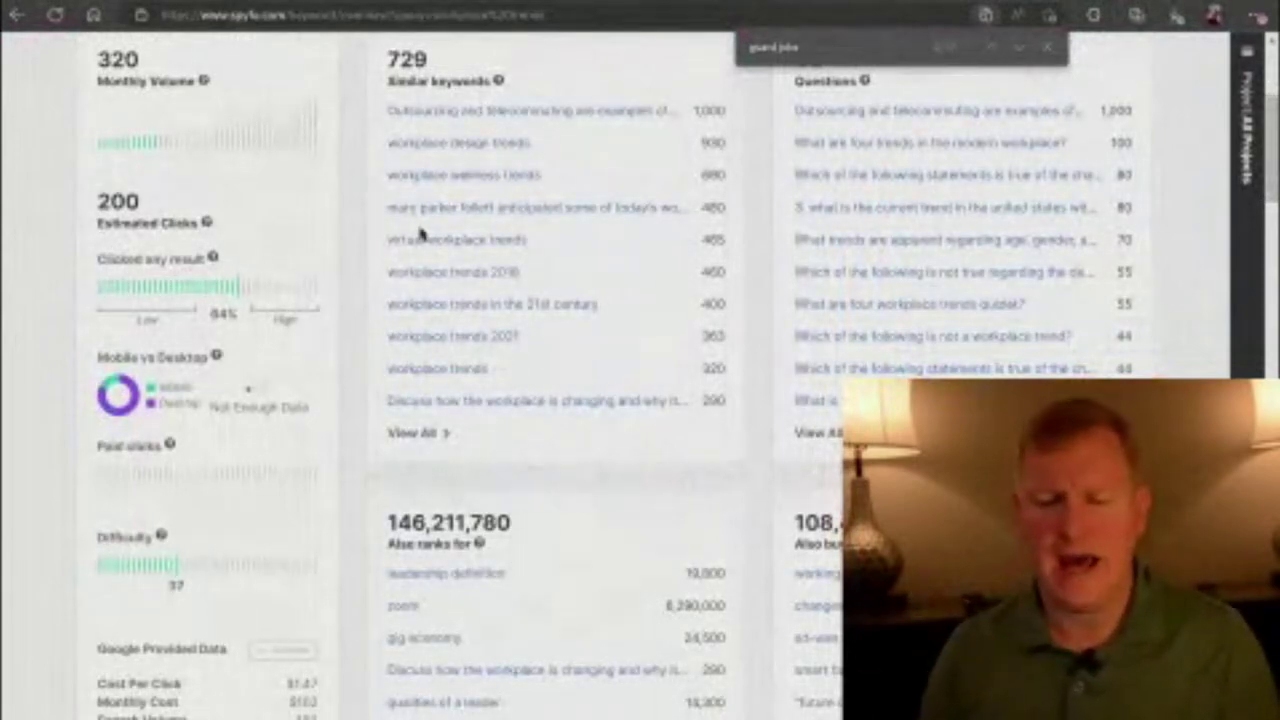
# Step: Close the WorkplaceTrends.com auction page and shrink the ExpiredDomains.net listing to show its full set of columns
pyautogui.press('Escape')
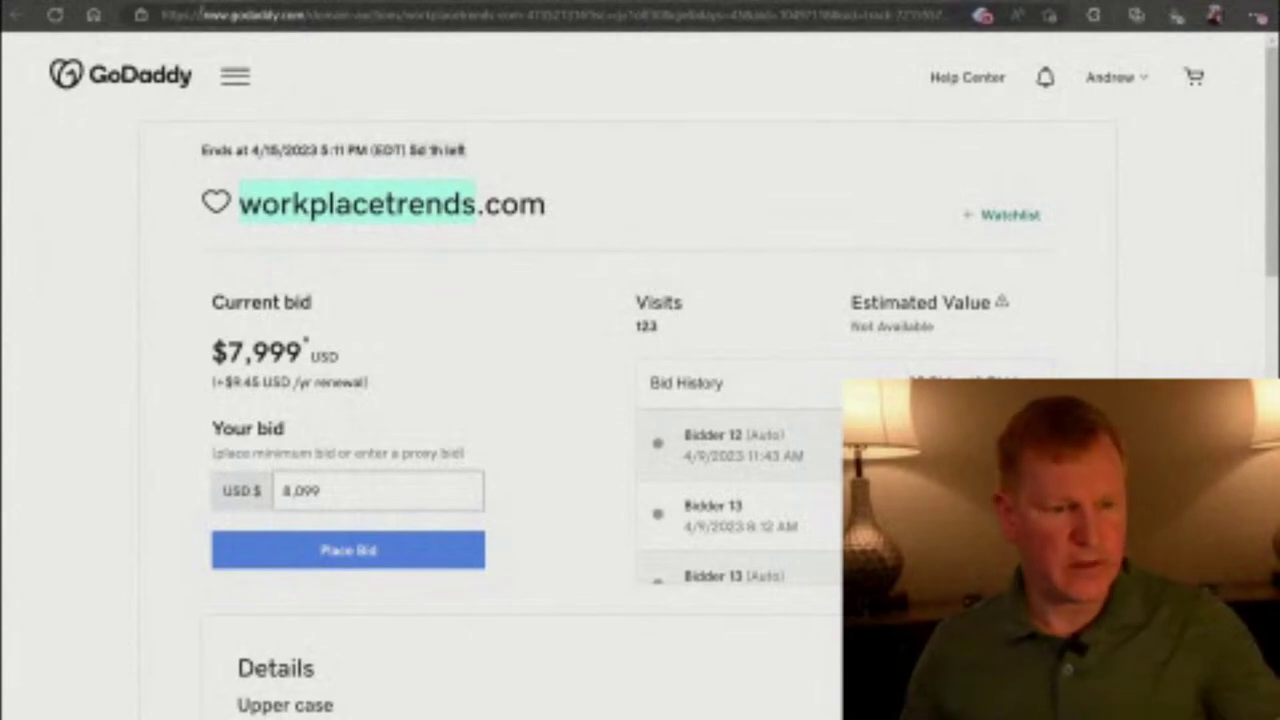
pyautogui.hotkey('ctrl', 'w')
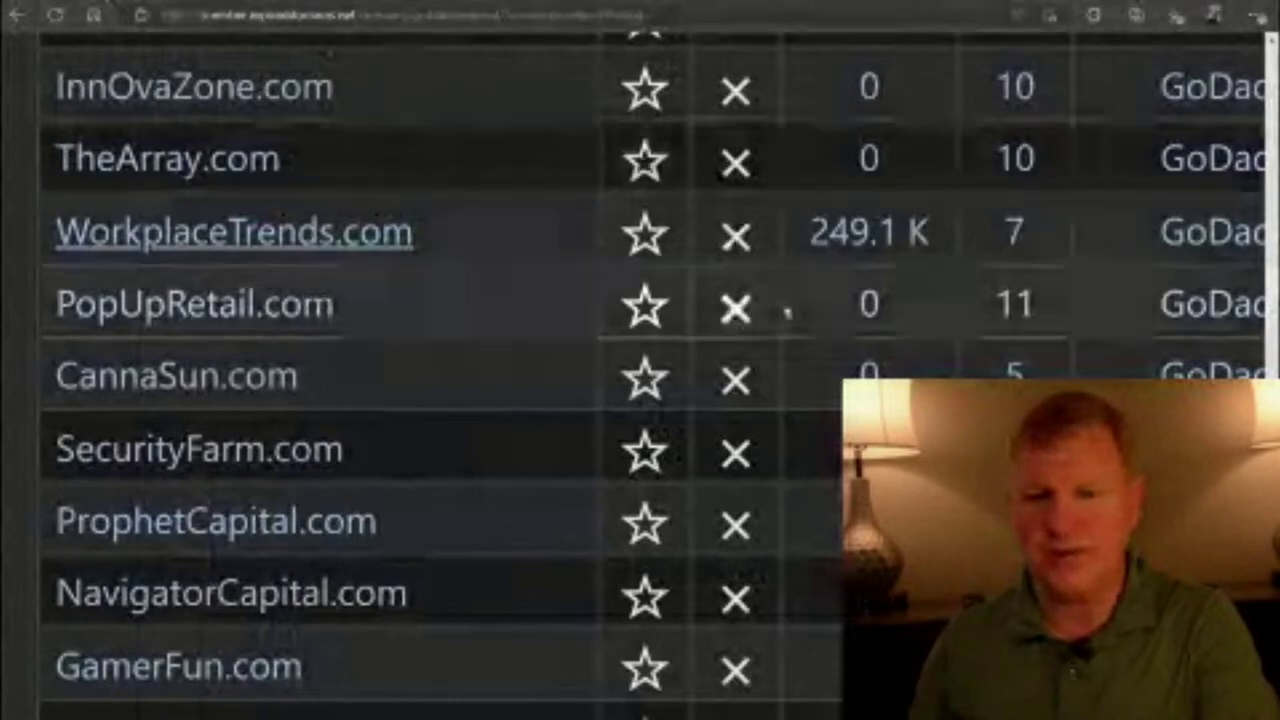
pyautogui.hotkey('ctrl', '-')
pyautogui.hotkey('ctrl', '-')
pyautogui.hotkey('ctrl', '-')
pyautogui.hotkey('ctrl', '-')
pyautogui.hotkey('ctrl', '-')
pyautogui.hotkey('ctrl', '-')
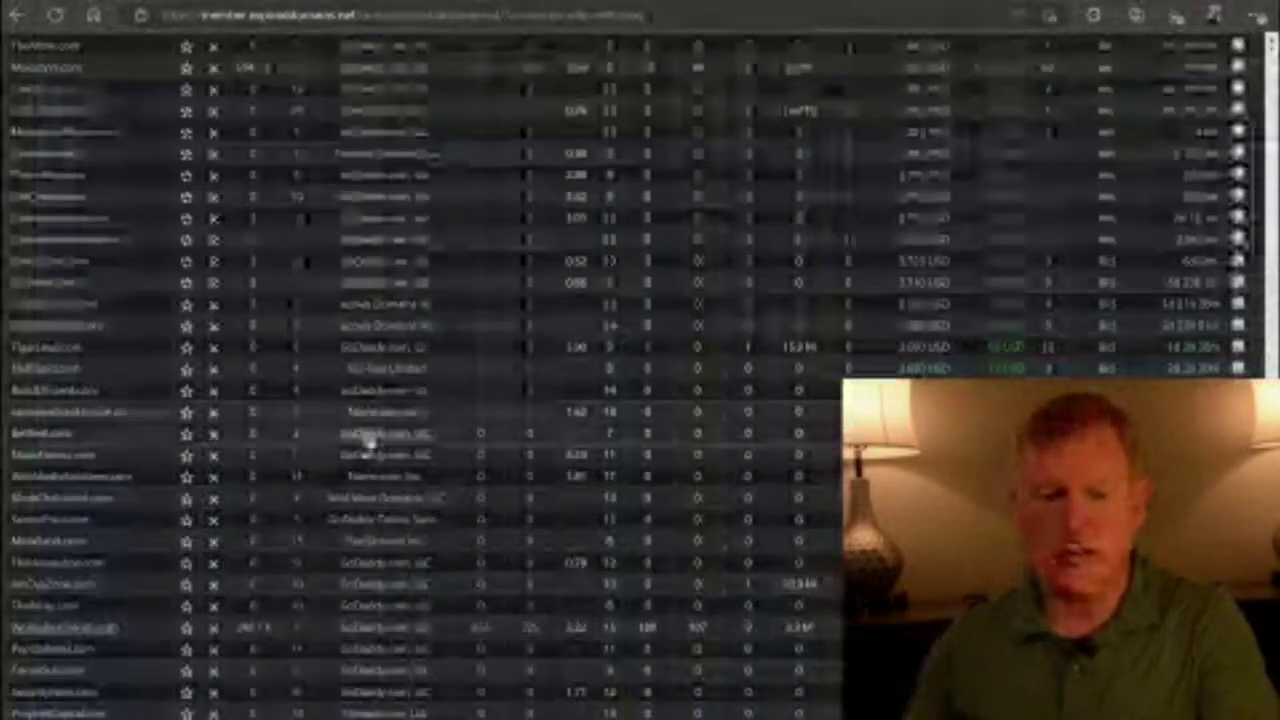
# Step: Enlarge the ExpiredDomains.net listing and read down the domain names after WorkplaceTrends.com for promising ones
pyautogui.hotkey('ctrl', '+')
pyautogui.hotkey('ctrl', '+')
pyautogui.hotkey('ctrl', '+')
pyautogui.hotkey('ctrl', '+')
pyautogui.hotkey('ctrl', '+')
pyautogui.hotkey('ctrl', '+')
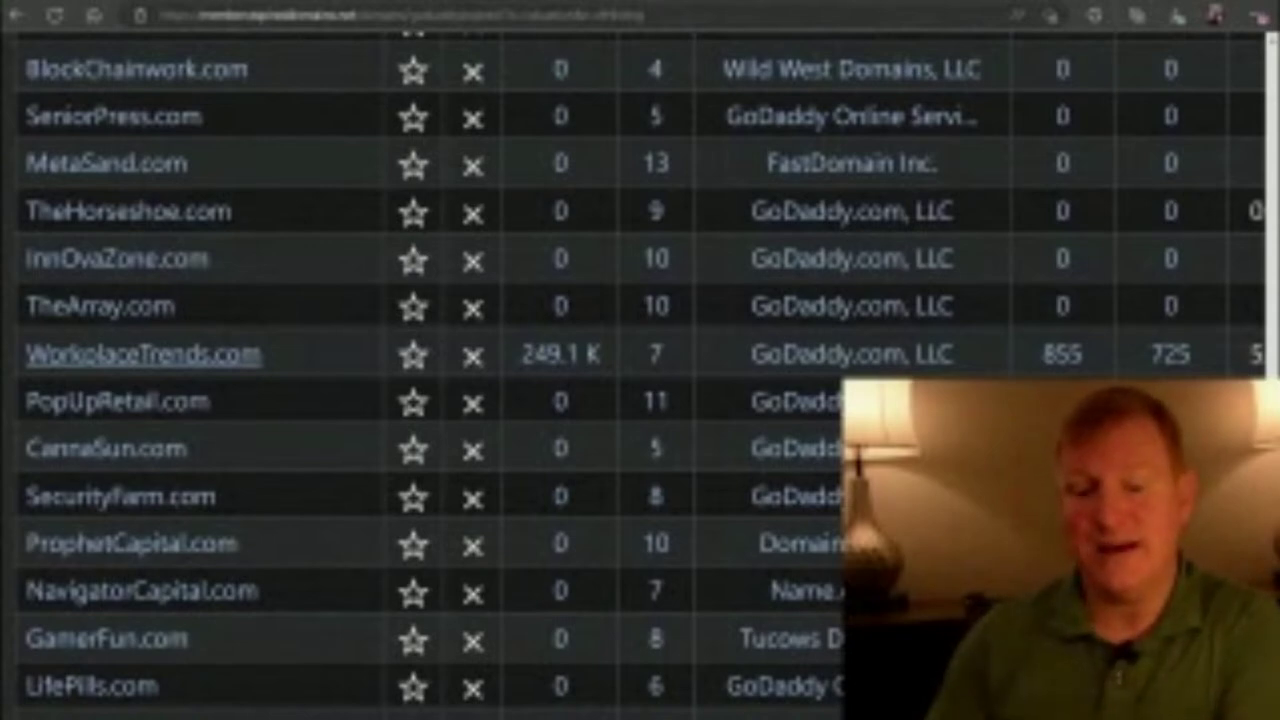
pyautogui.scroll(-1, 288, 562)
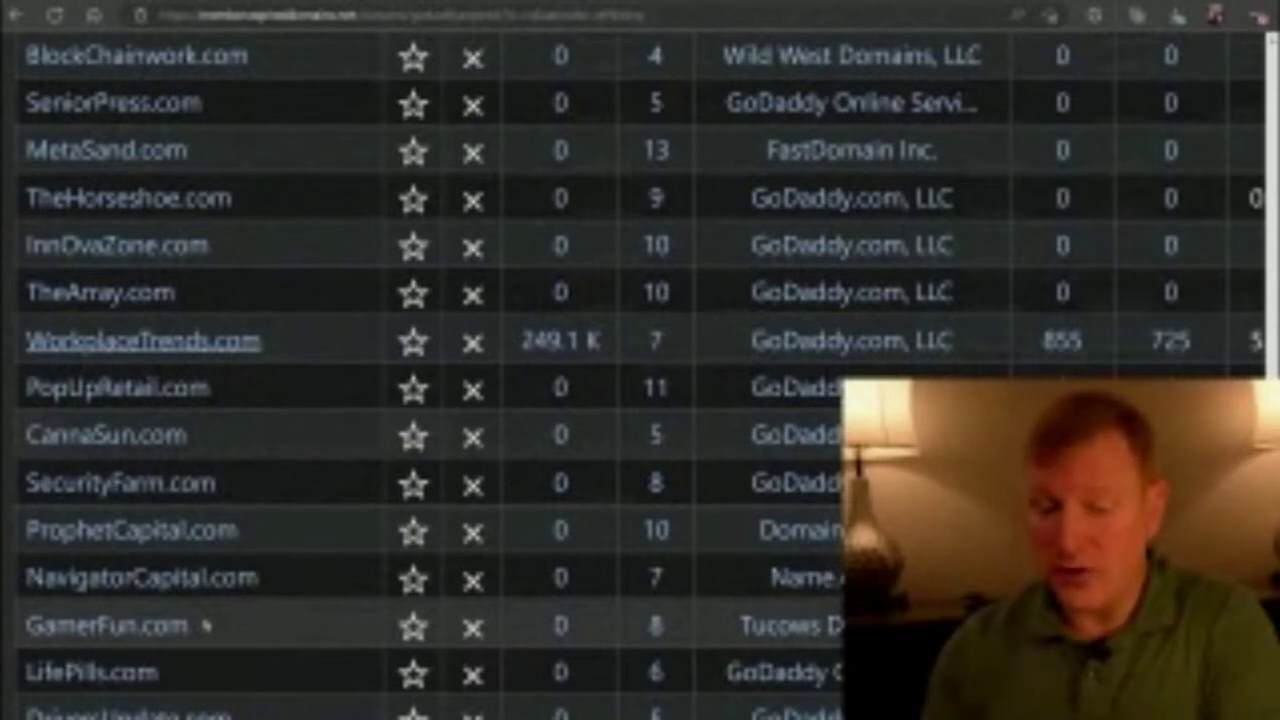
pyautogui.scroll(-5, 205, 625)
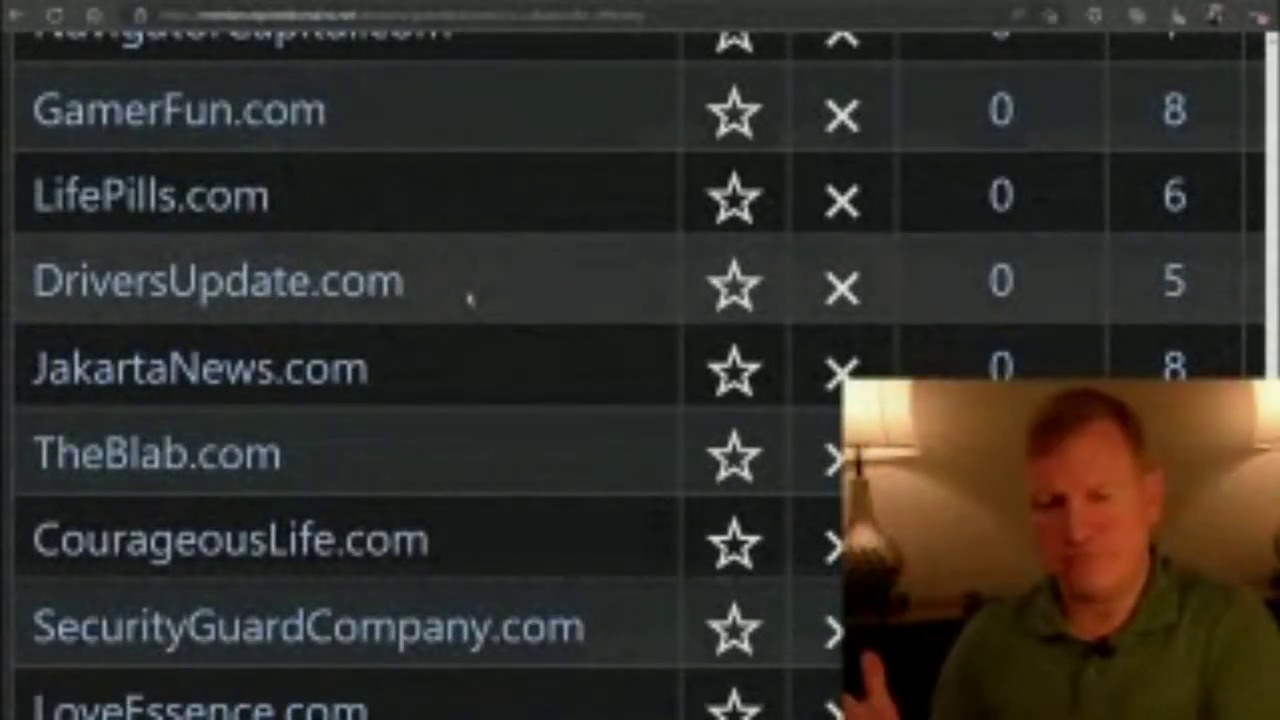
pyautogui.scroll(-3, 640, 360)
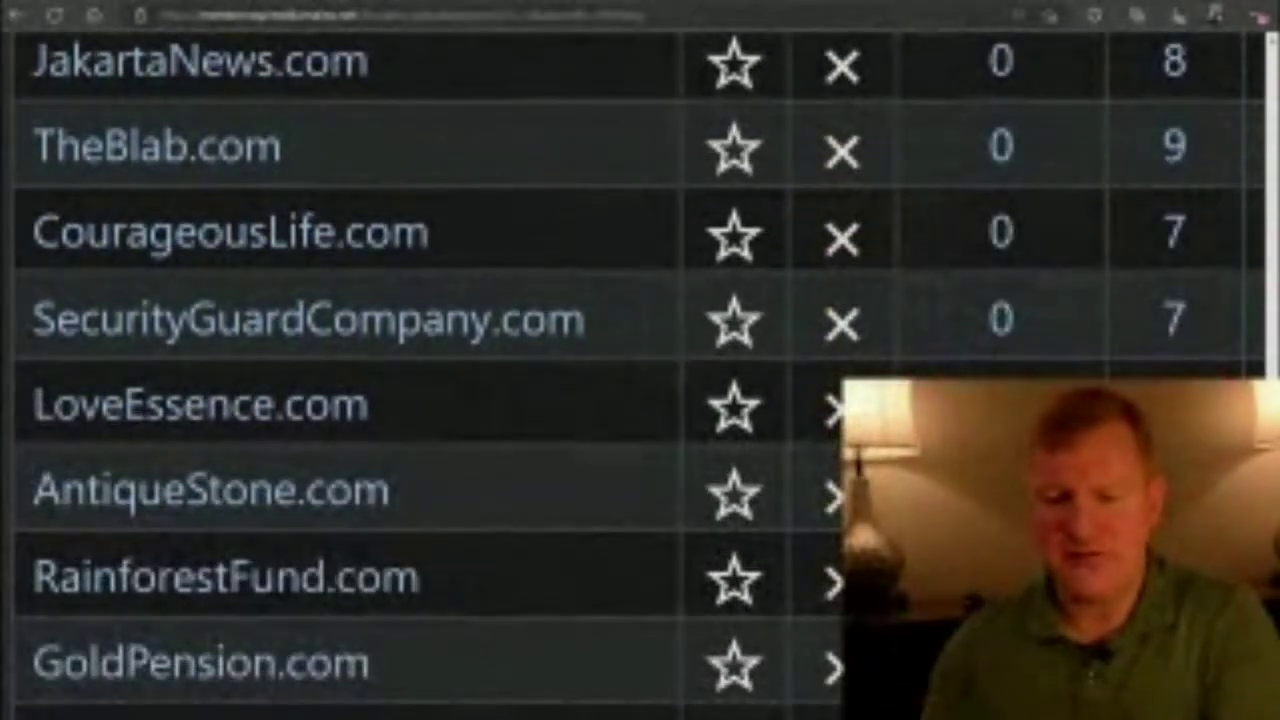
pyautogui.scroll(-7, 640, 360)
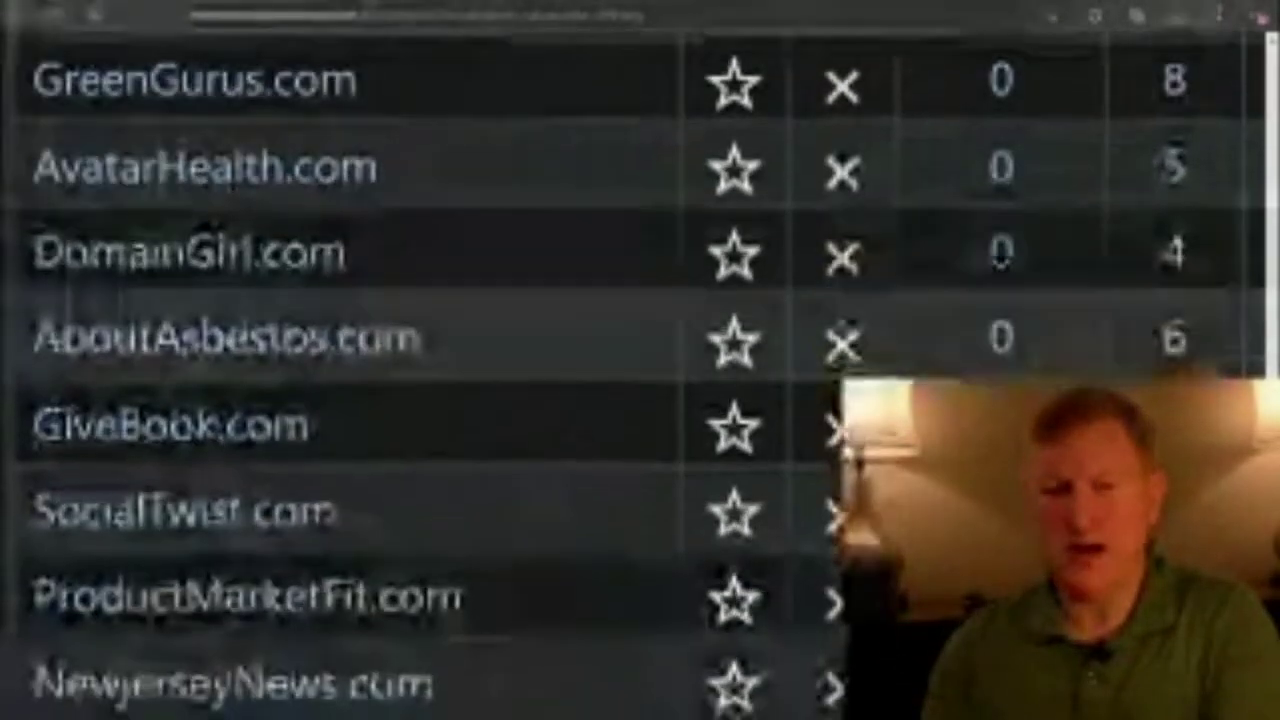
pyautogui.hotkey('ctrl', '-')
pyautogui.hotkey('ctrl', '-')
pyautogui.hotkey('ctrl', '-')
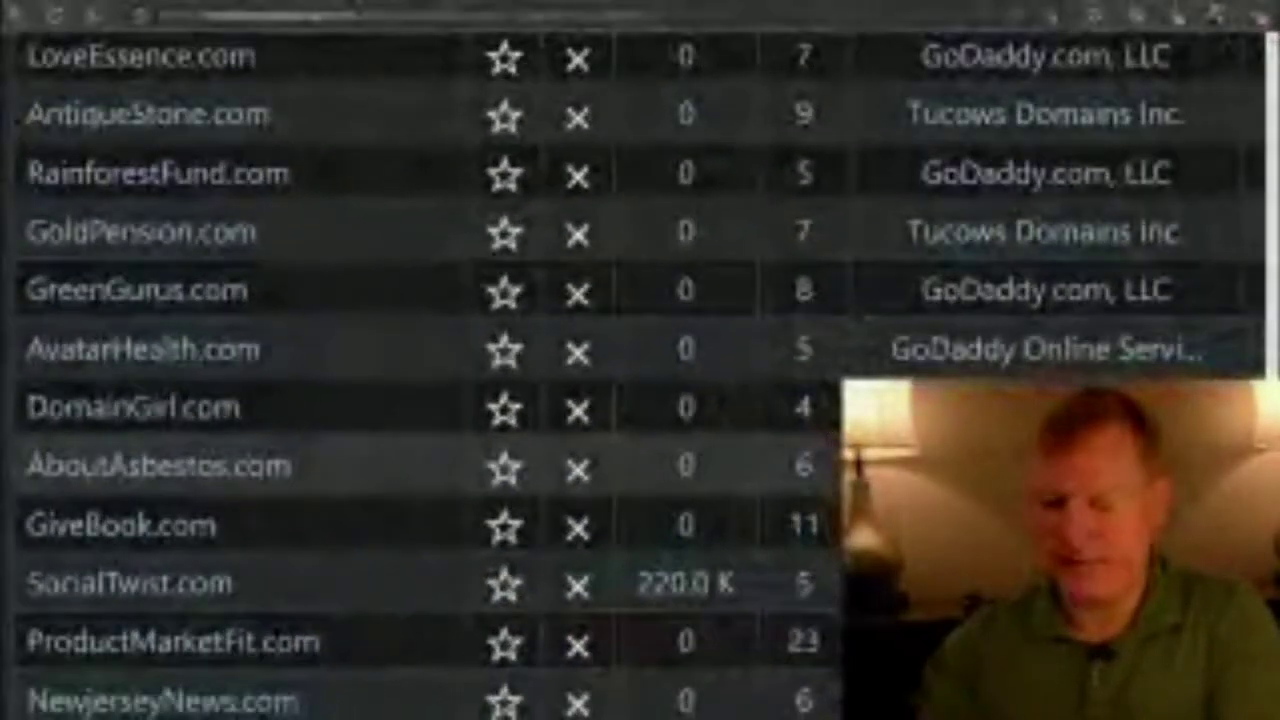
pyautogui.scroll(-6, 640, 360)
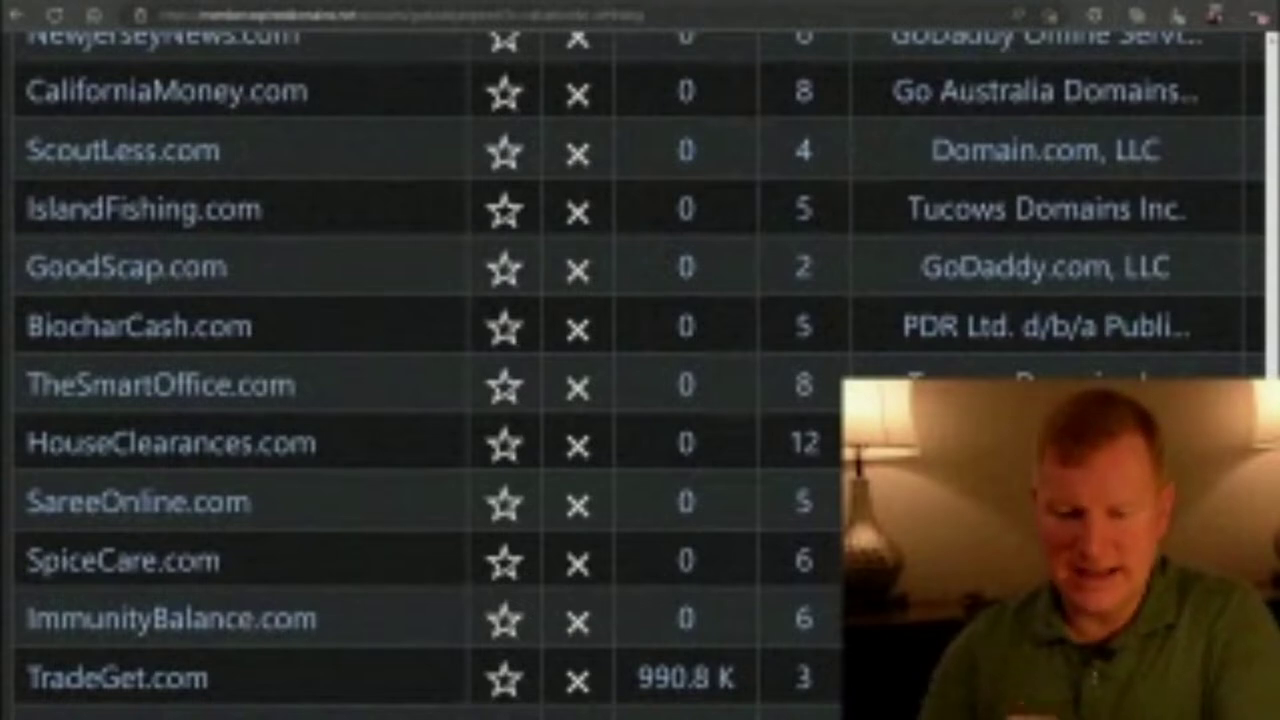
pyautogui.scroll(-10, 640, 380)
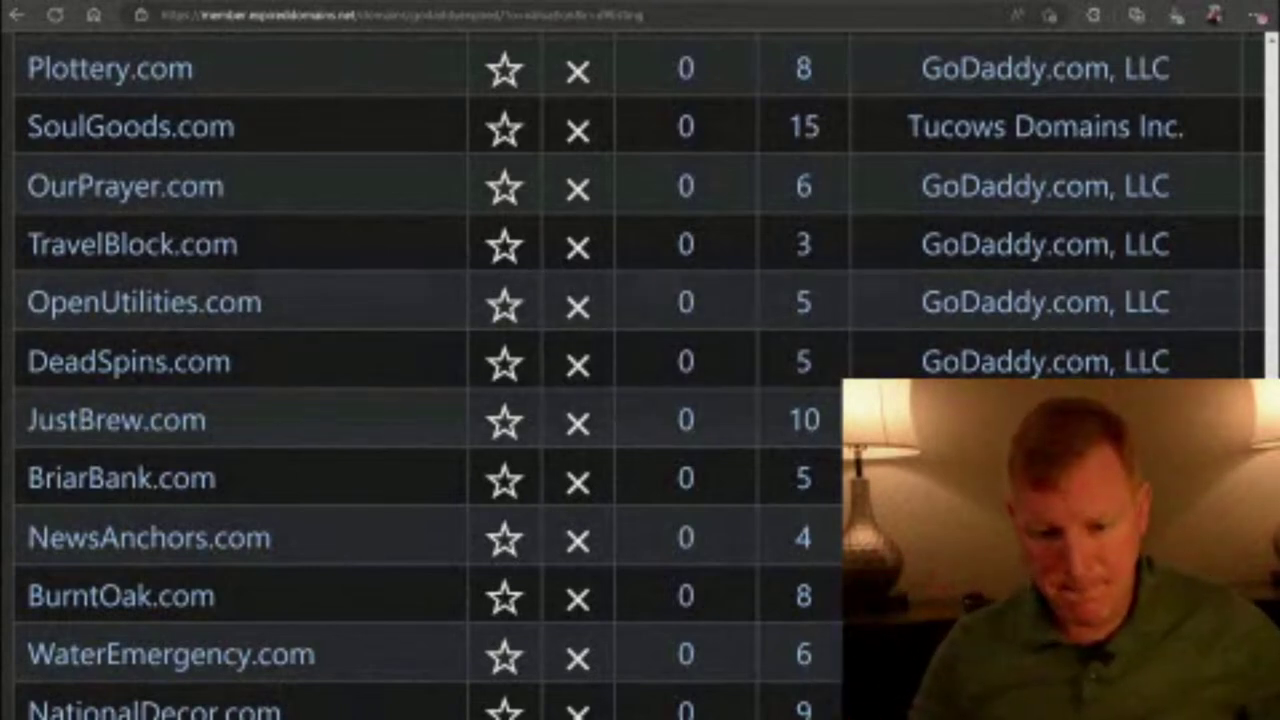
# Step: Review the remaining domains down to the end of the listing and open the auction page for SecurityPatrols.com
pyautogui.scroll(-3, 640, 380)
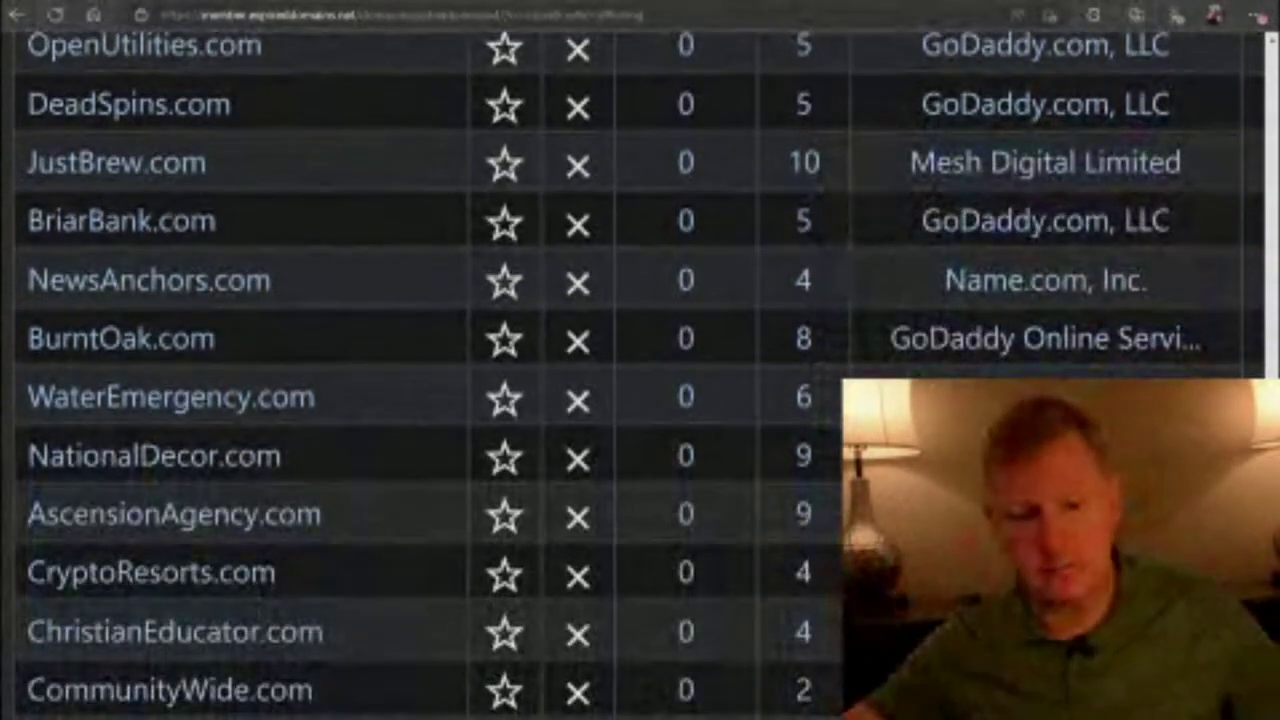
pyautogui.scroll(-1, 640, 380)
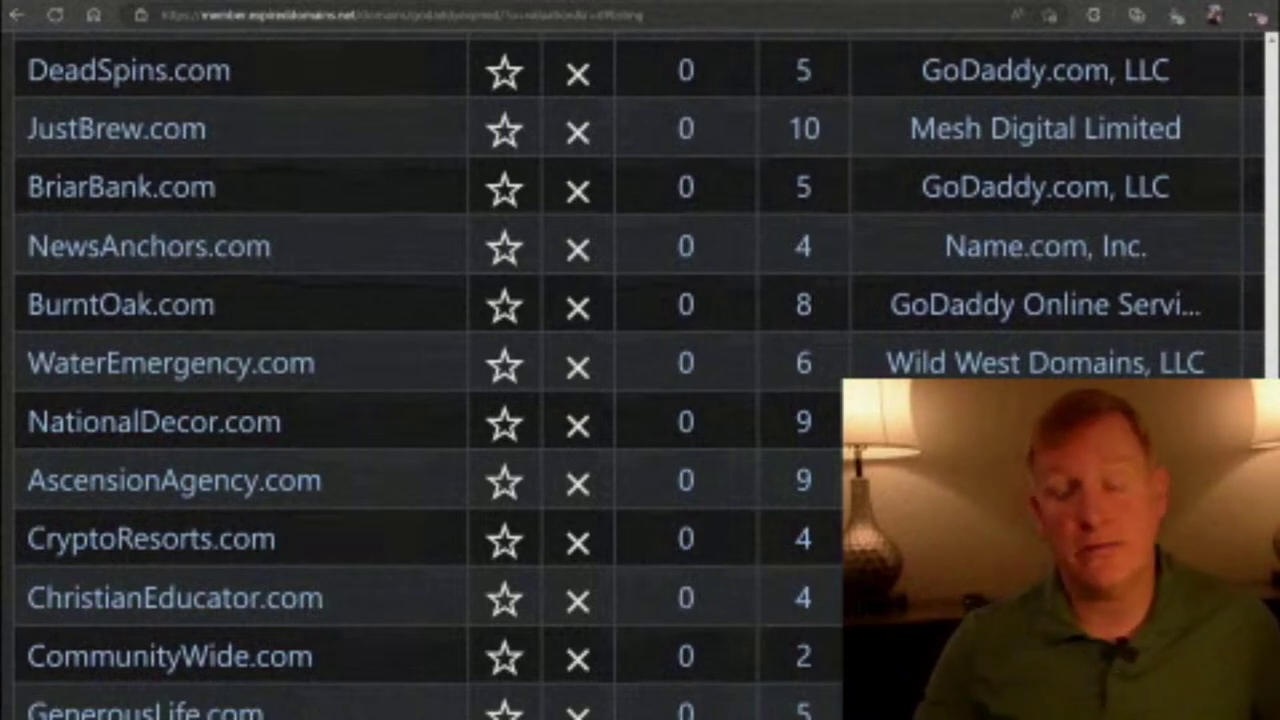
pyautogui.scroll(-7, 640, 380)
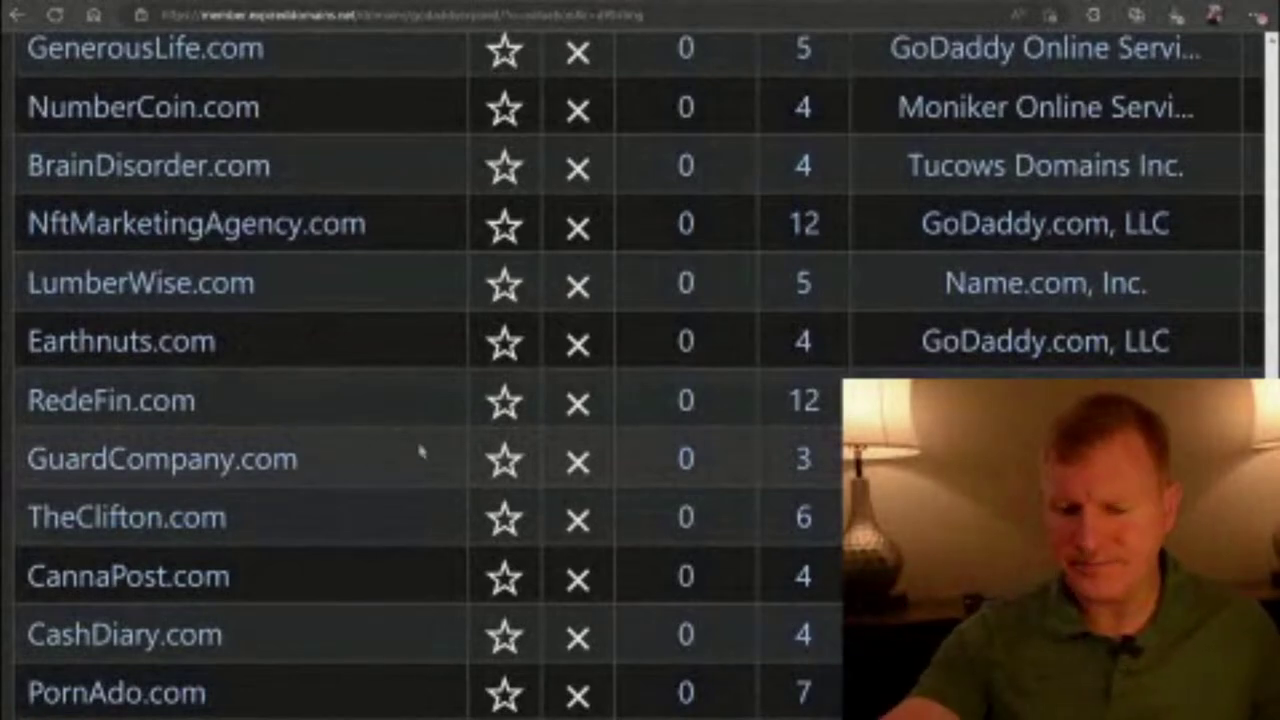
pyautogui.scroll(-6, 420, 452)
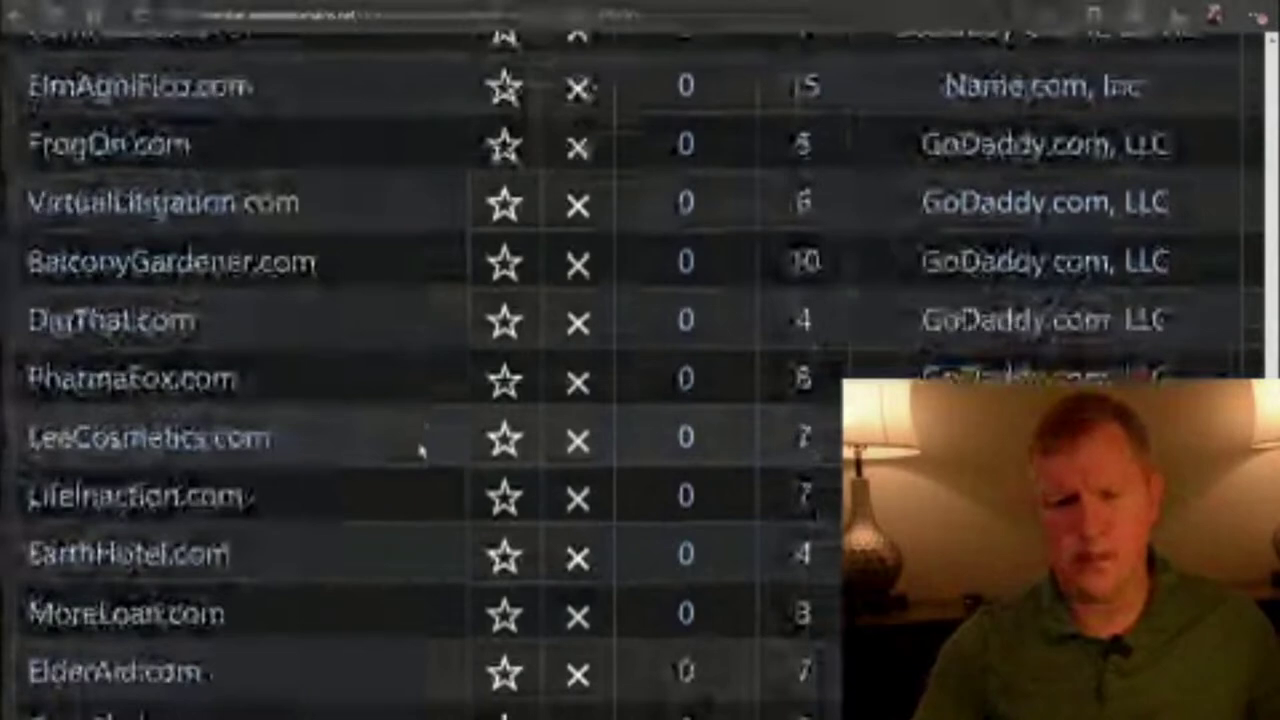
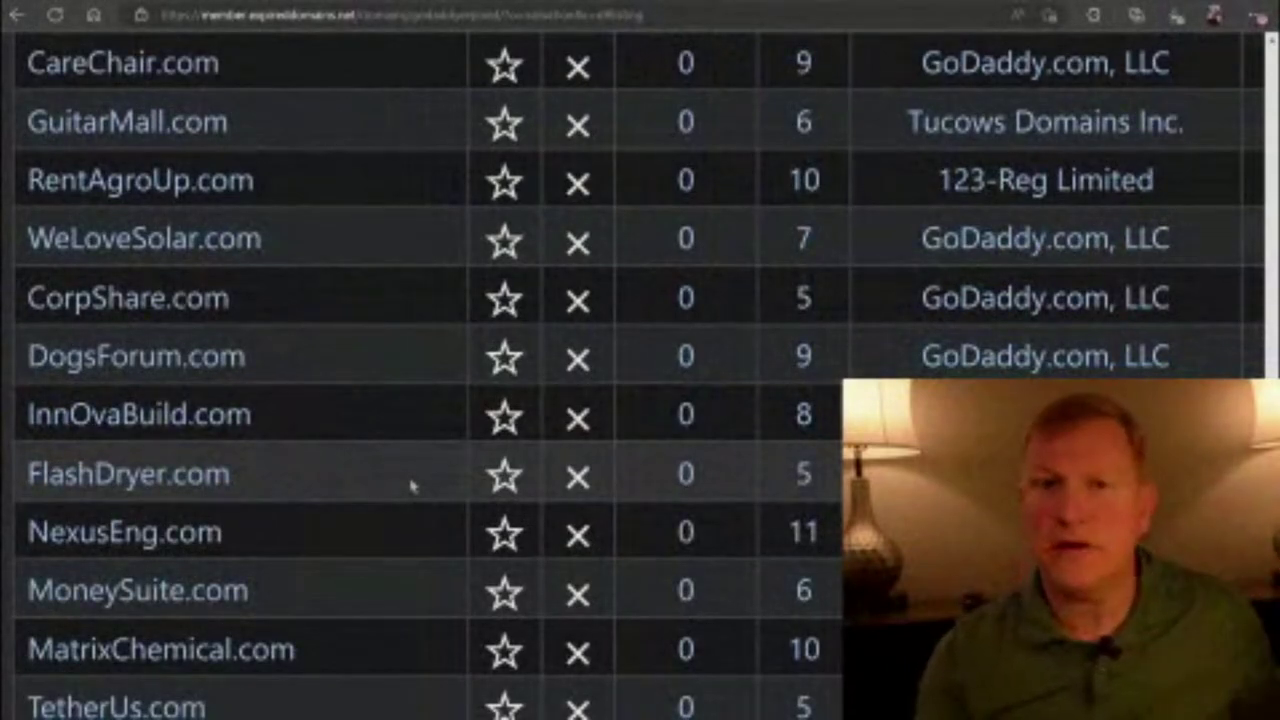
pyautogui.scroll(-7, 410, 485)
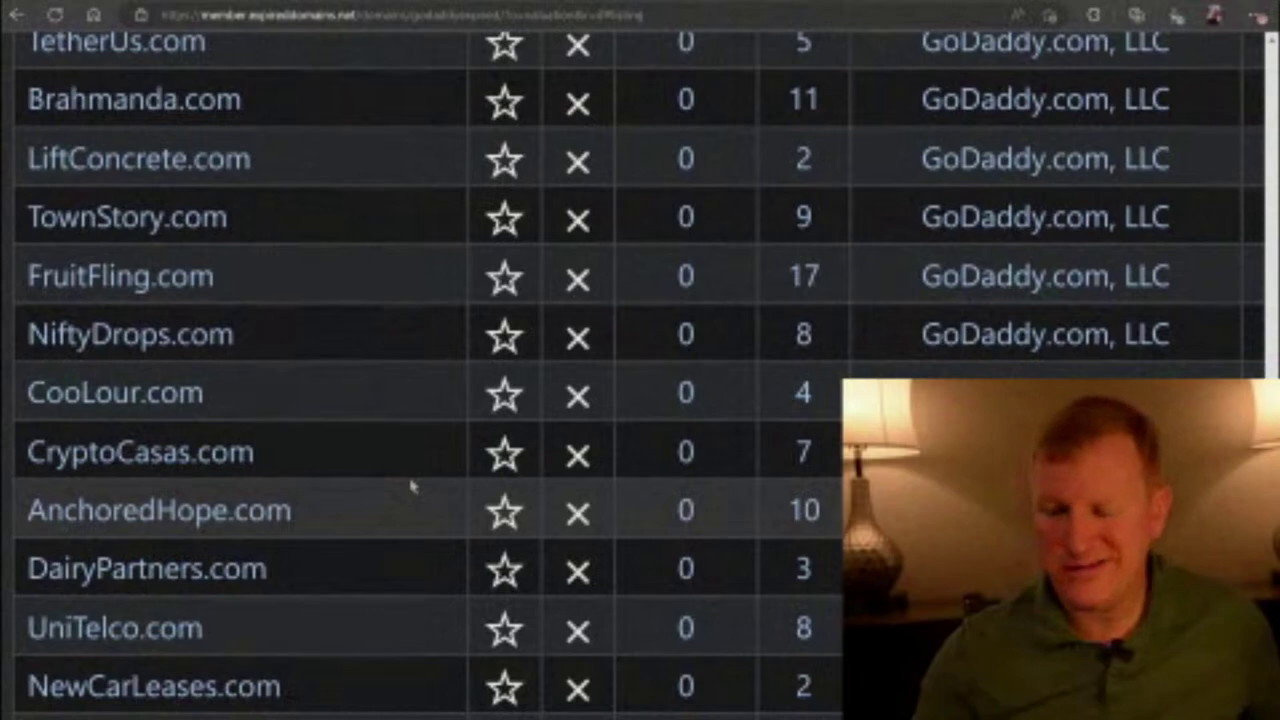
pyautogui.scroll(-7, 410, 485)
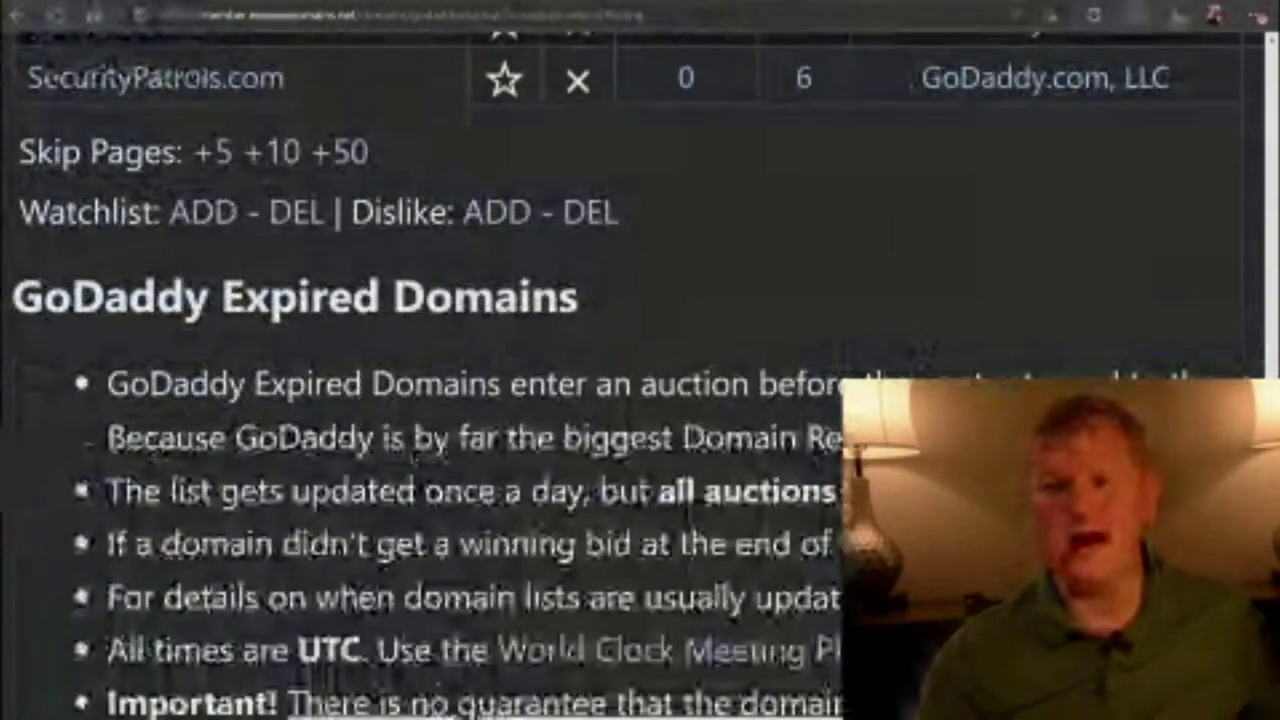
pyautogui.click(194, 212)
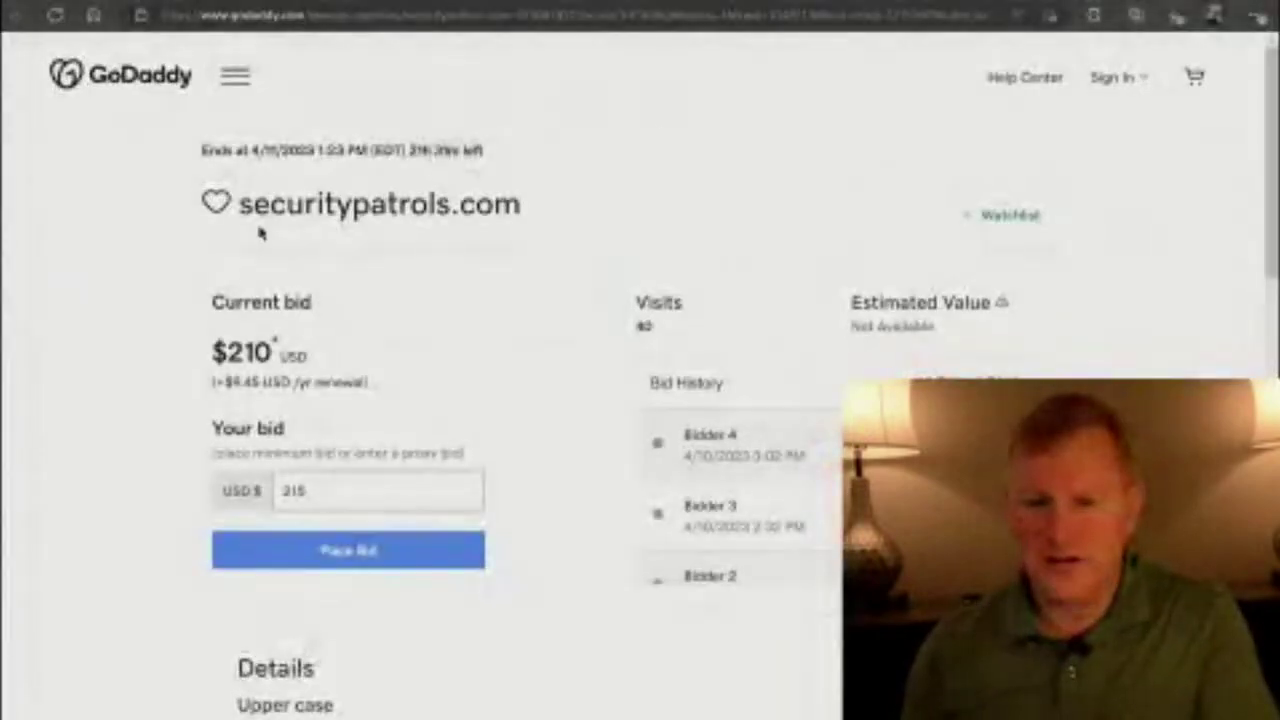
# Step: Copy the securitypatrols name without its extension, switch to SpyFu and run a keyword search for "security patrols"
pyautogui.moveTo(342, 218); pyautogui.dragTo(452, 205)
pyautogui.hotkey('ctrl', 'c')
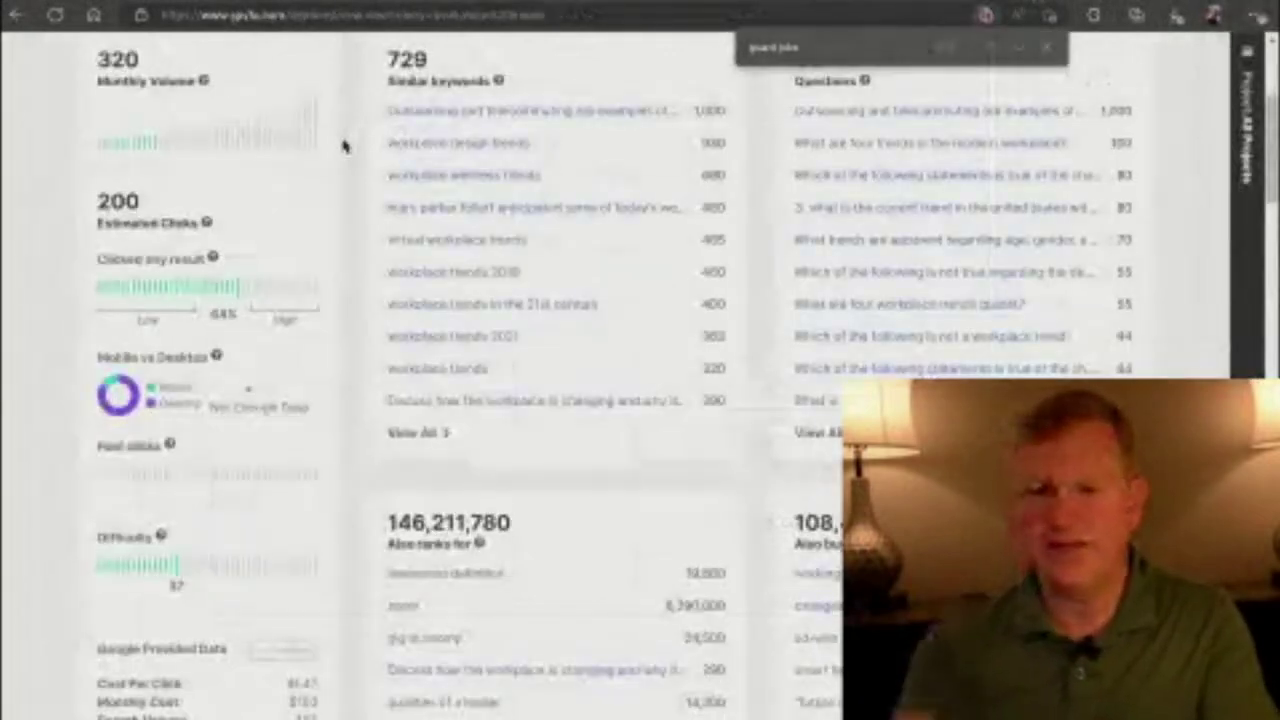
pyautogui.scroll(4, 343, 147)
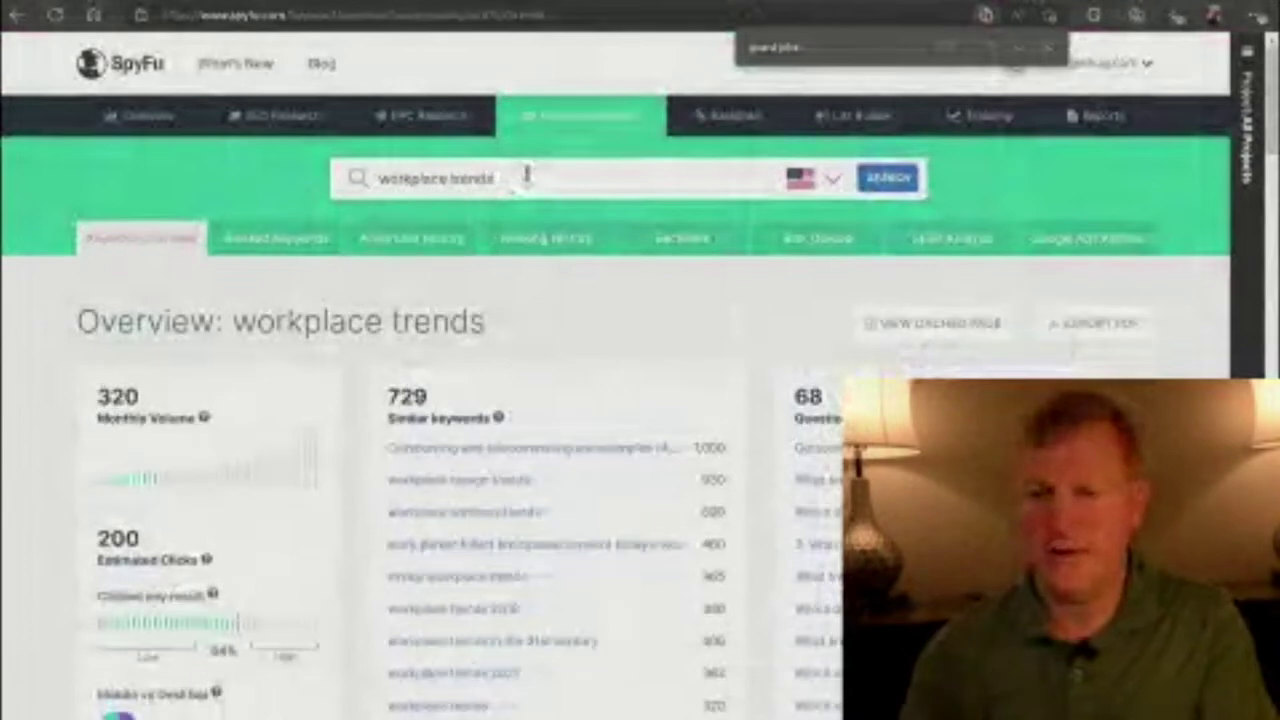
pyautogui.tripleClick(526, 176)
pyautogui.hotkey('ctrl', 'v')
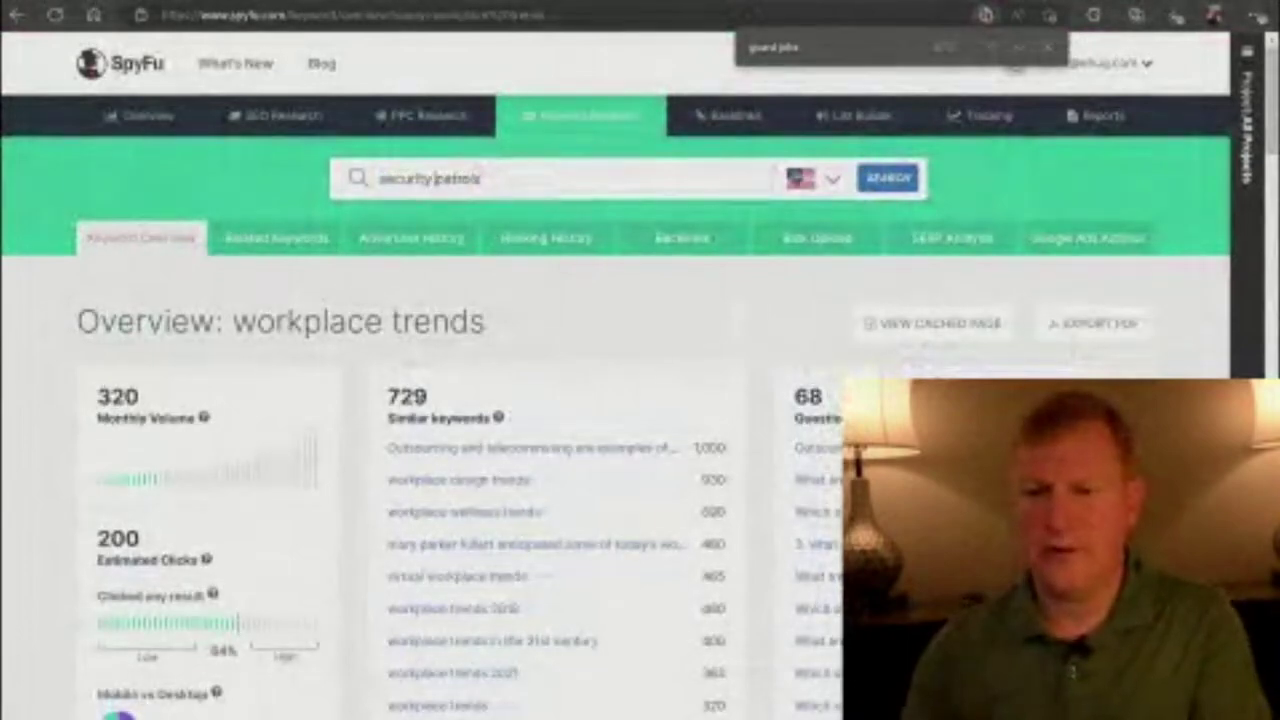
pyautogui.click(889, 180)
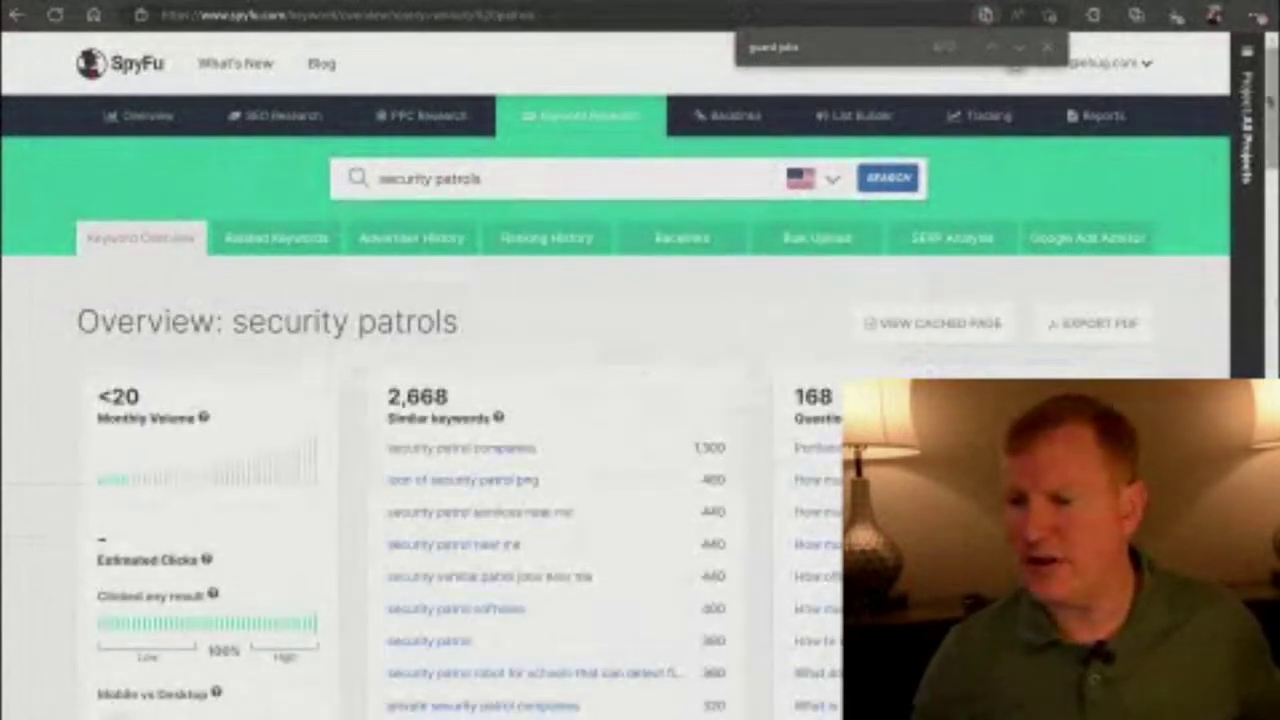
# Step: Examine the similar keywords, questions, difficulty and Google-provided cost per click in the "security patrols" overview
pyautogui.scroll(-3, 620, 400)
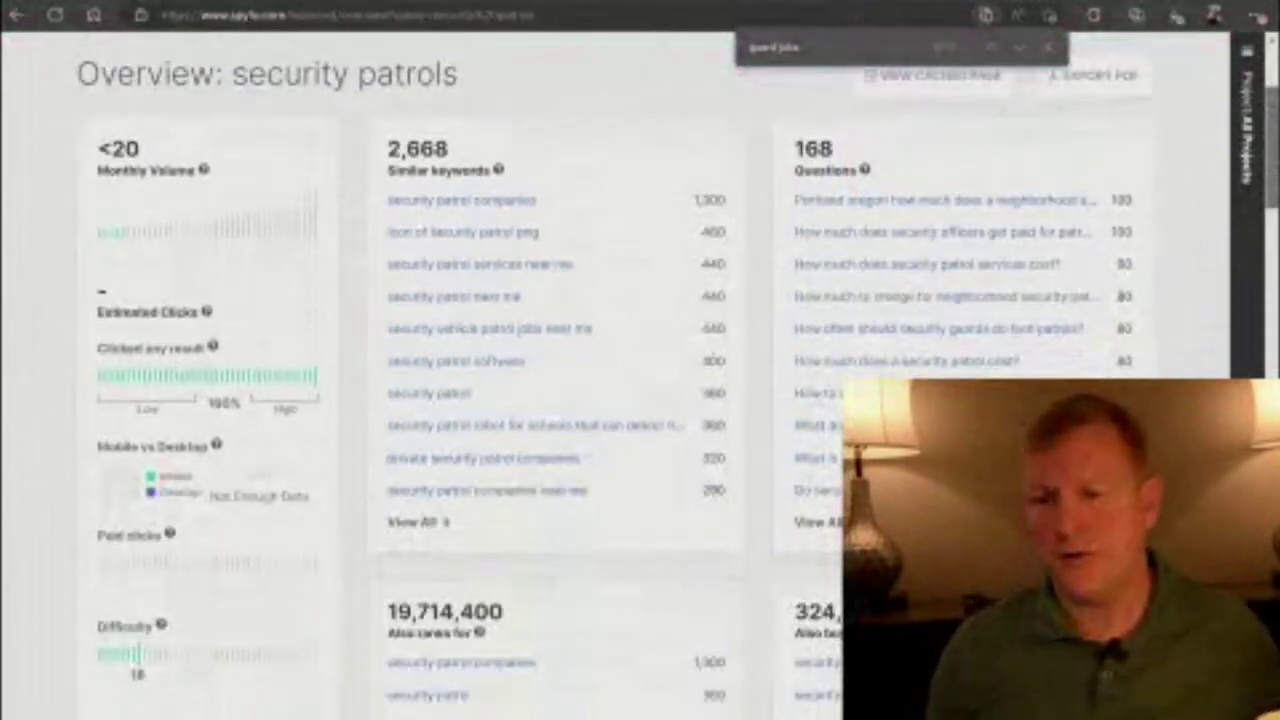
pyautogui.scroll(-1, 676, 386)
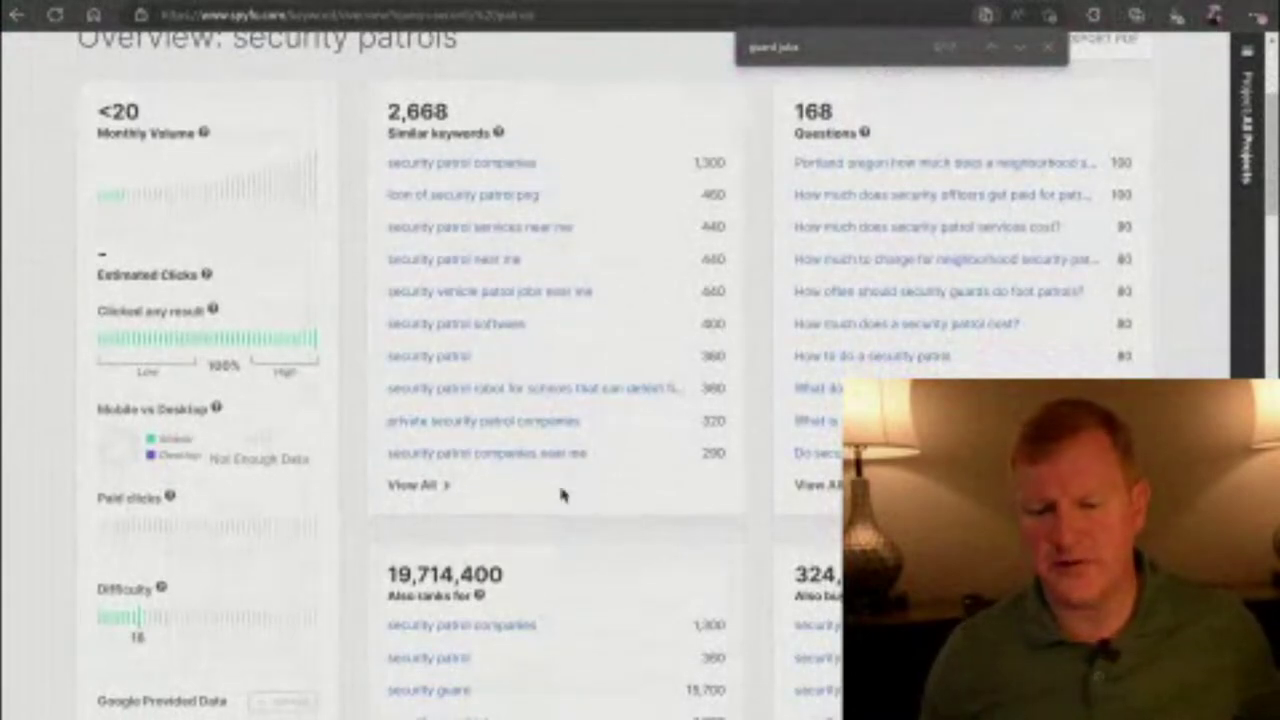
pyautogui.scroll(-3, 447, 537)
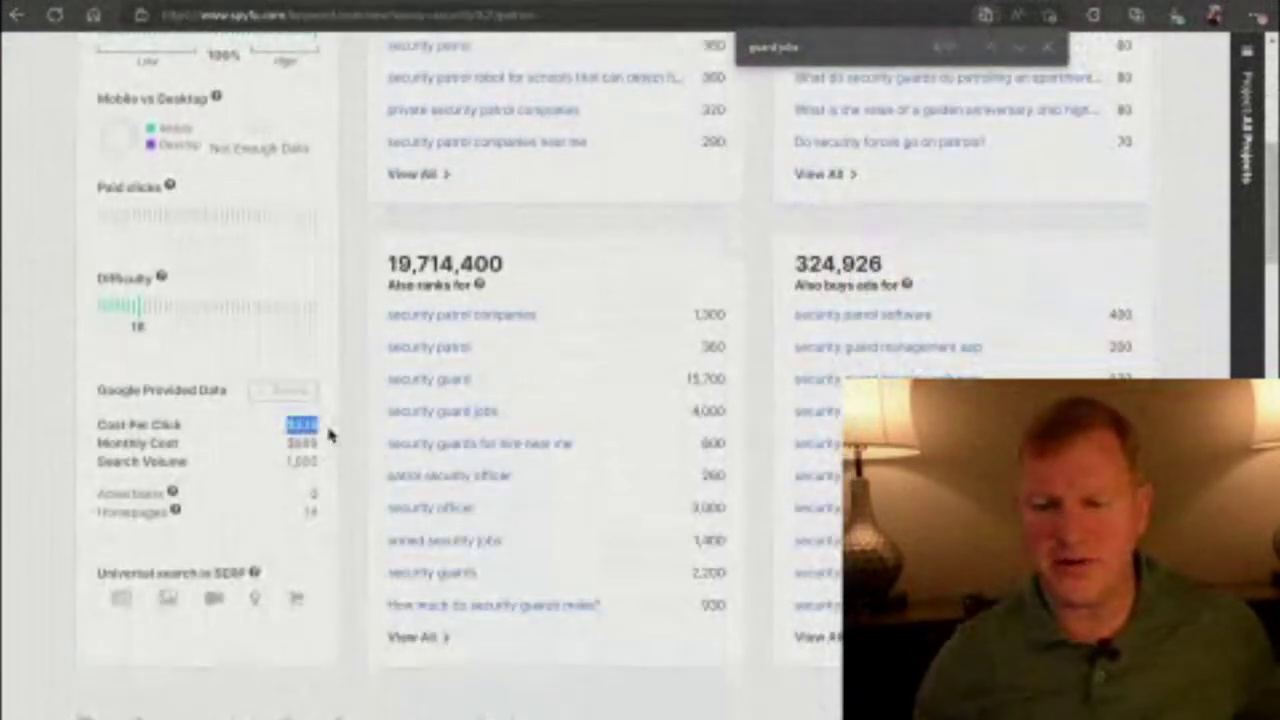
pyautogui.click(314, 498)
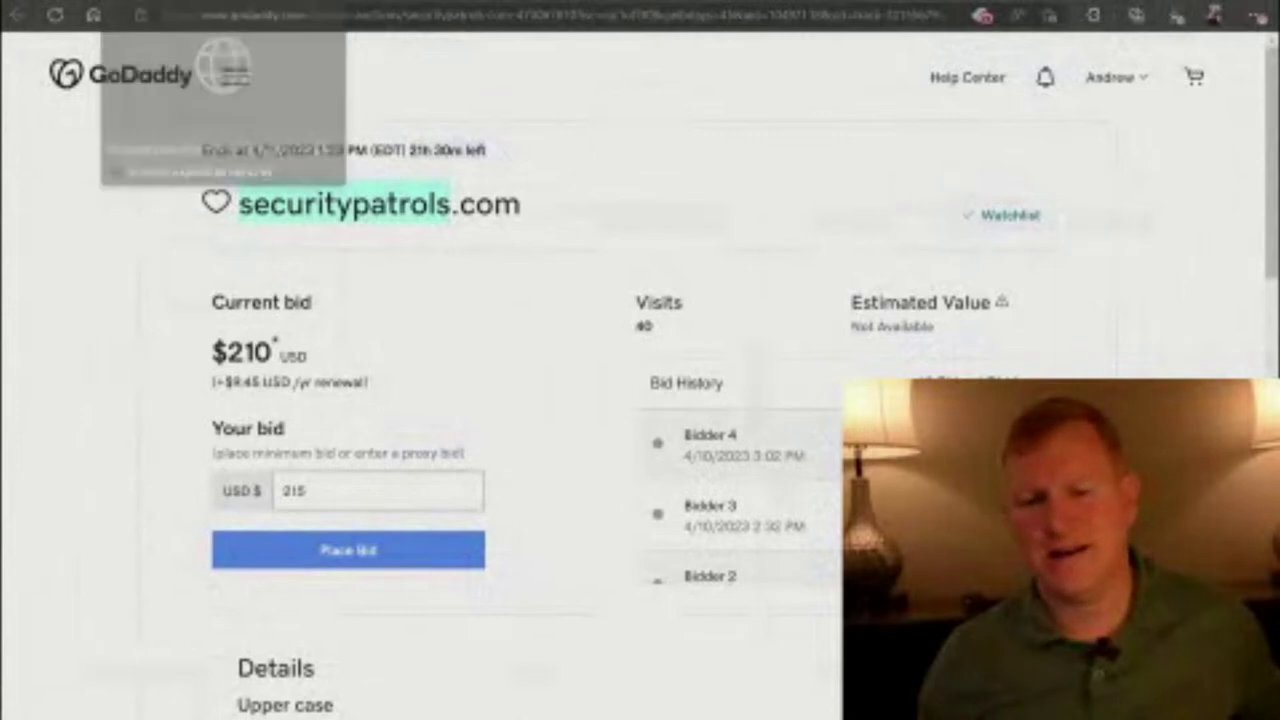
# Step: Close the SecurityPatrols.com auction page and return to the domain filter settings above the ExpiredDomains.net listing
pyautogui.hotkey('ctrl', 'w')
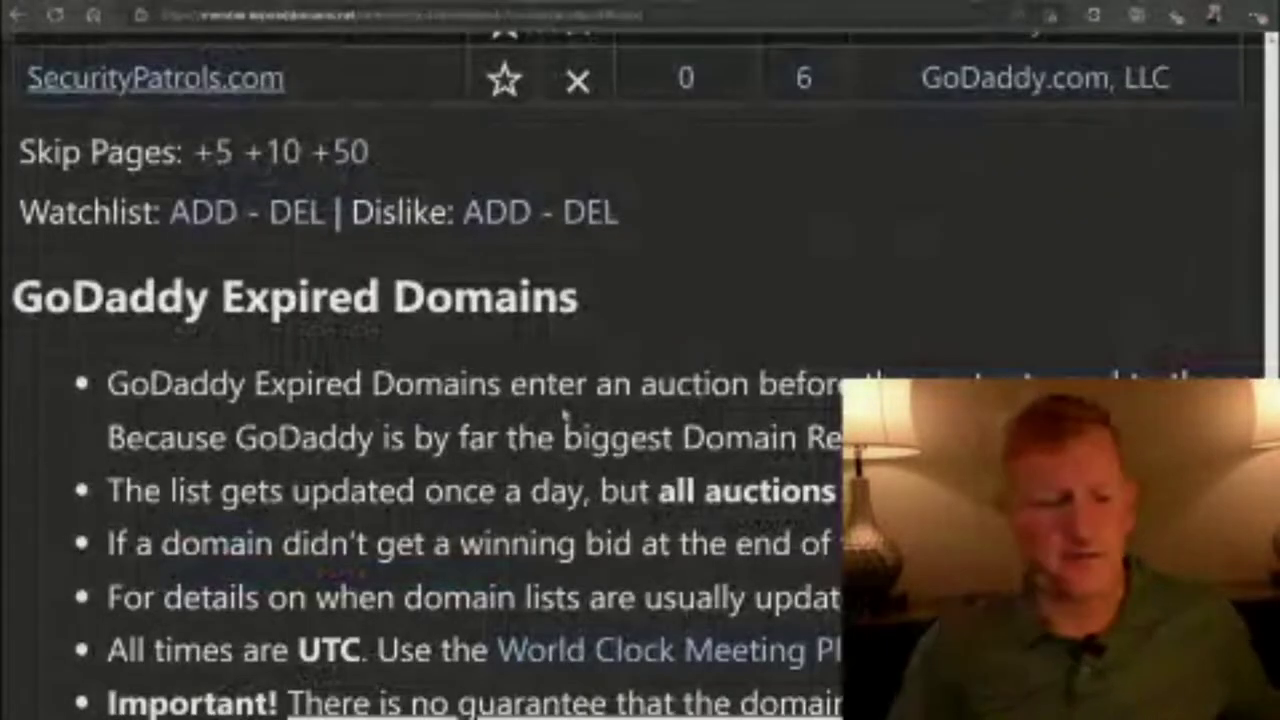
pyautogui.scroll(3, 826, 405)
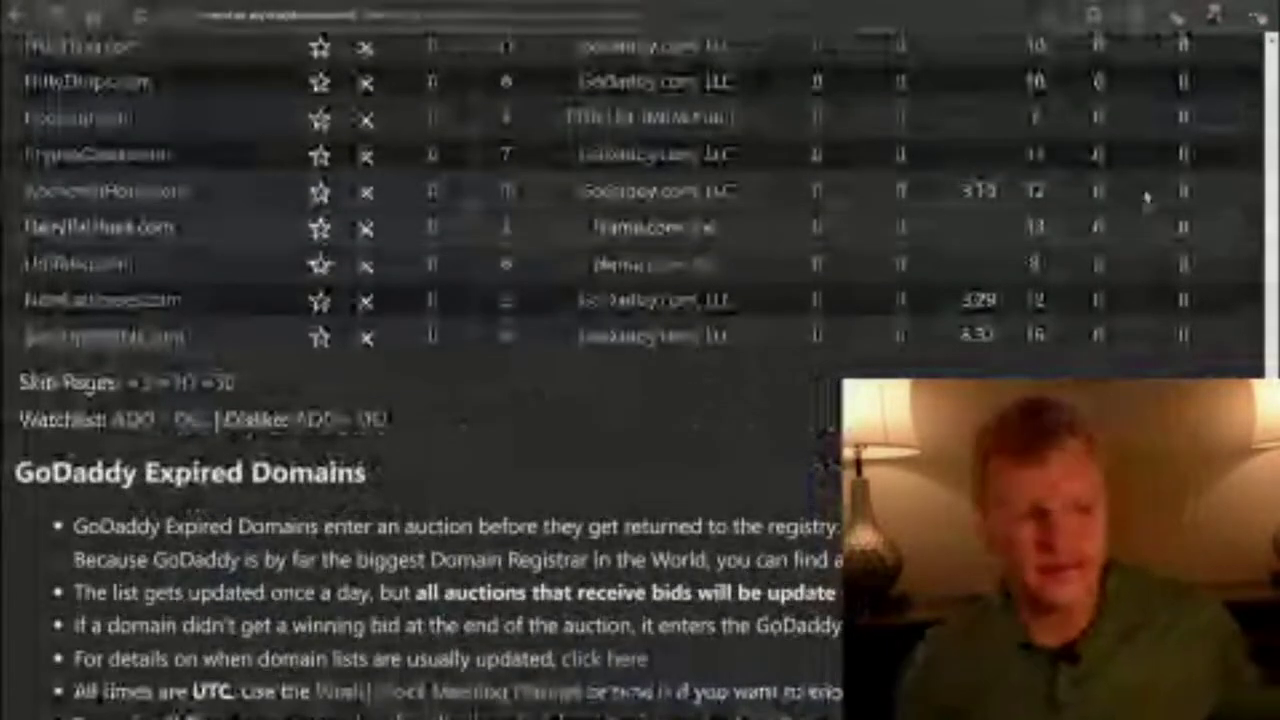
pyautogui.scroll(-1, 100, 334)
pyautogui.click(100, 334)
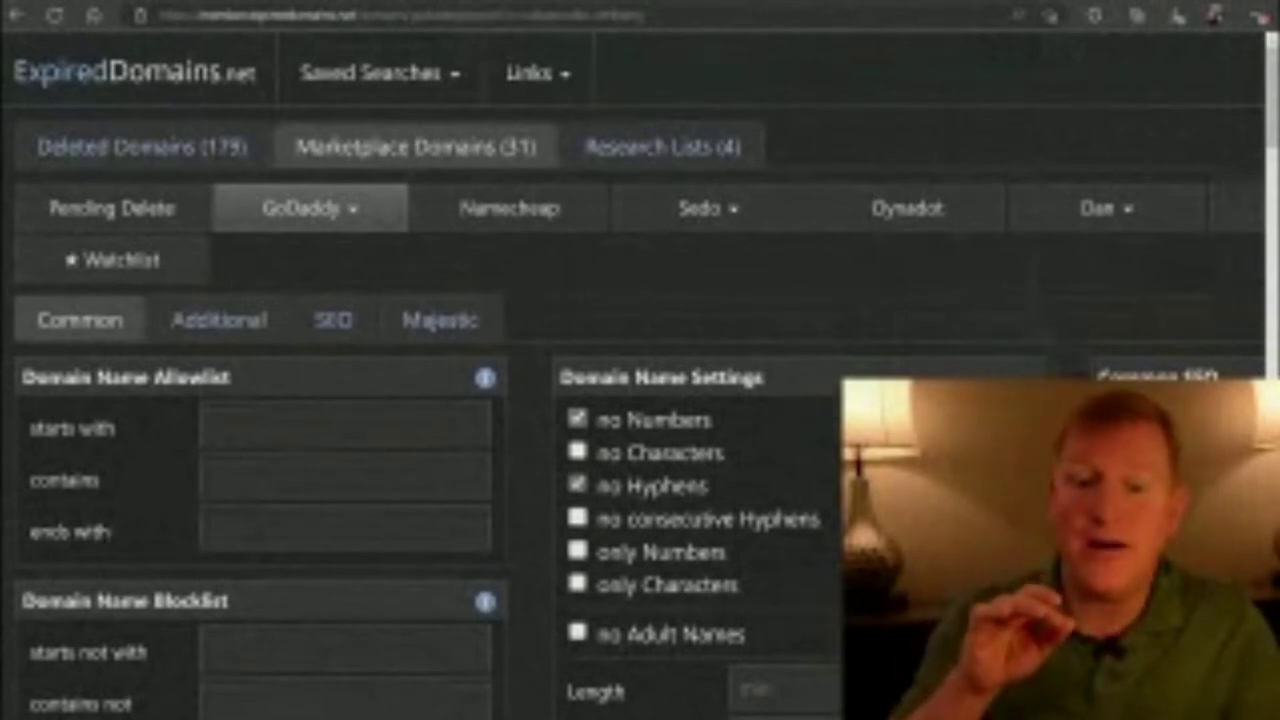
# Step: Go to the ExpiredDomains.net home page and load the saved GoDaddy Expired Domains search
pyautogui.click(210, 72)
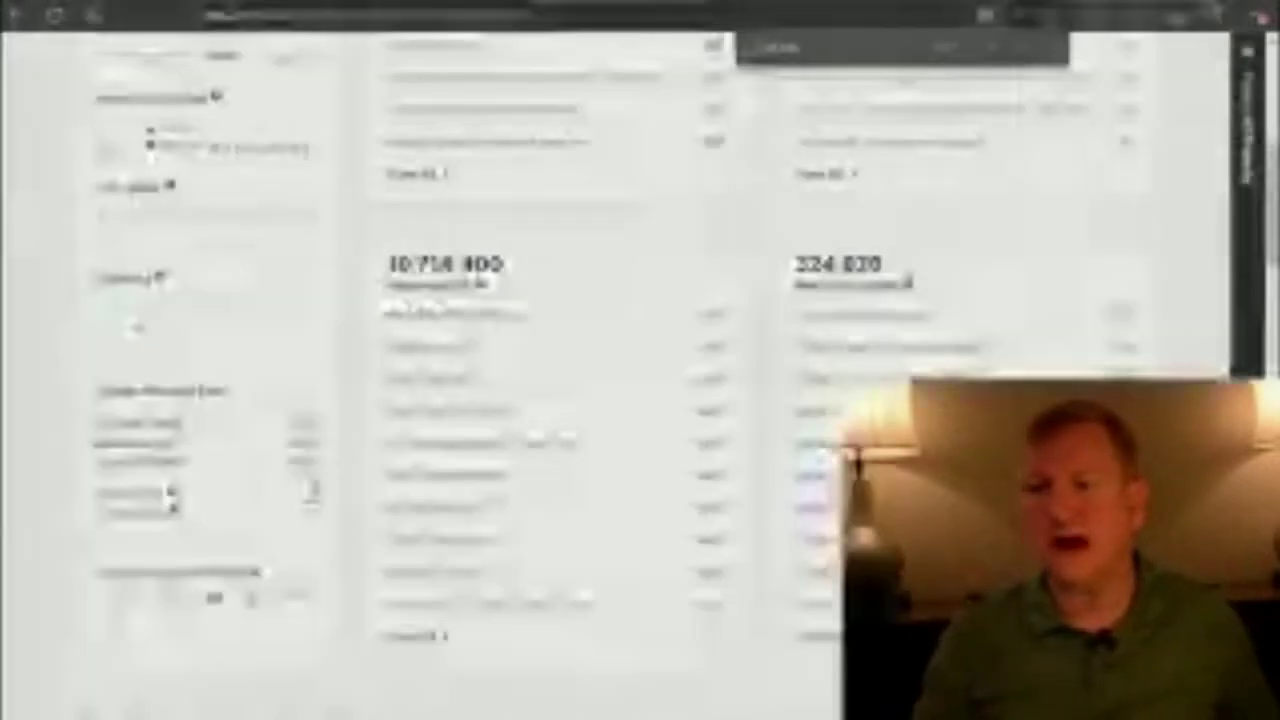
pyautogui.scroll(5, 640, 400)
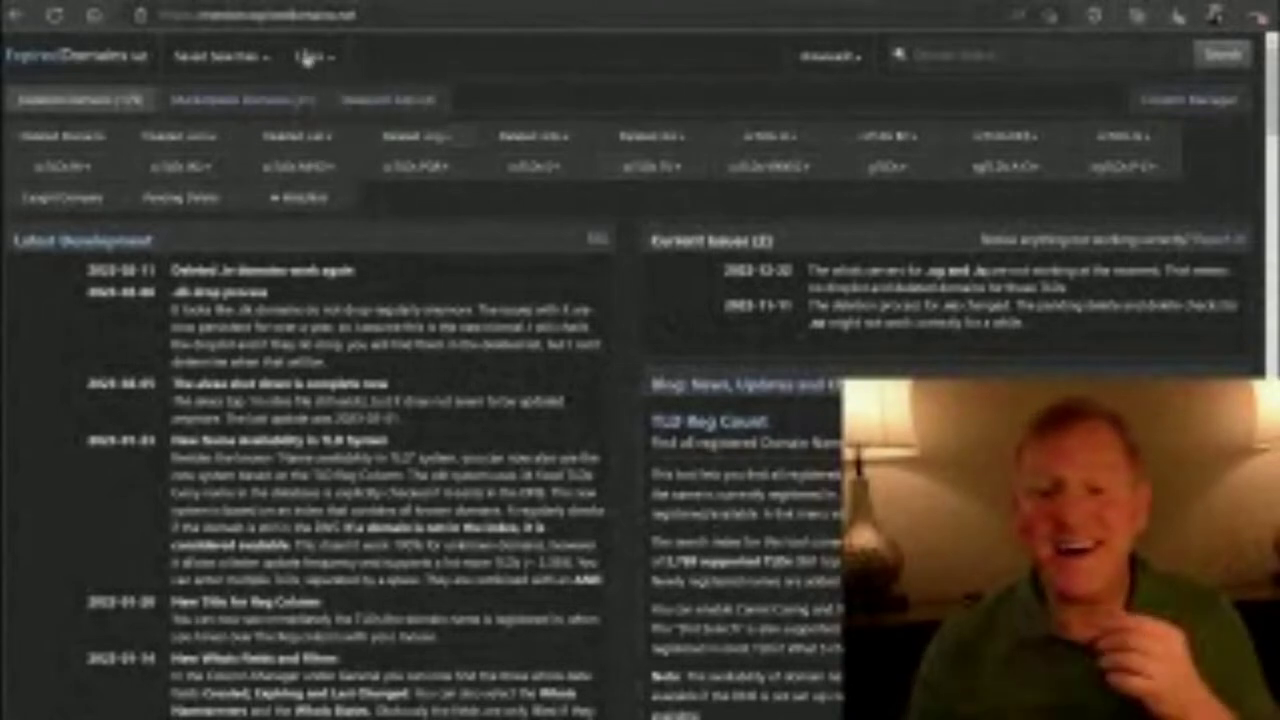
pyautogui.click(244, 60)
pyautogui.click(255, 355)
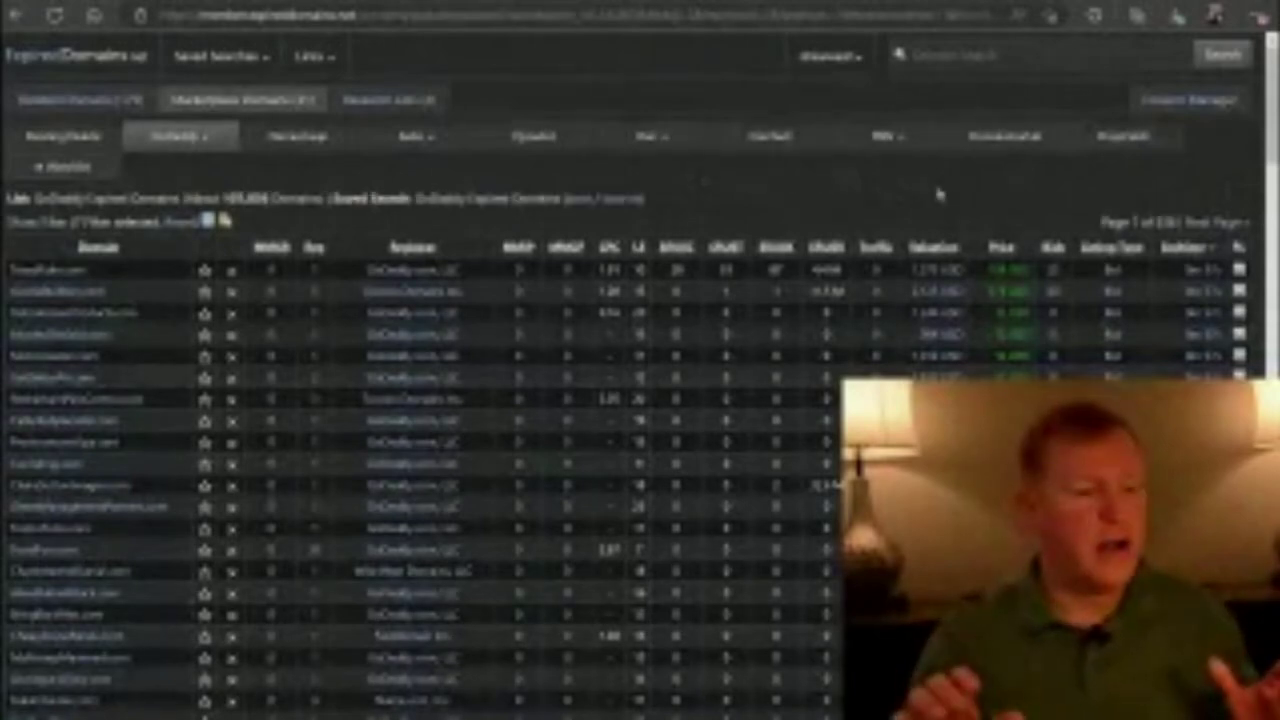
# Step: Open the Column Manager and expand the SEMRush and General groups to review their available columns
pyautogui.click(1190, 100)
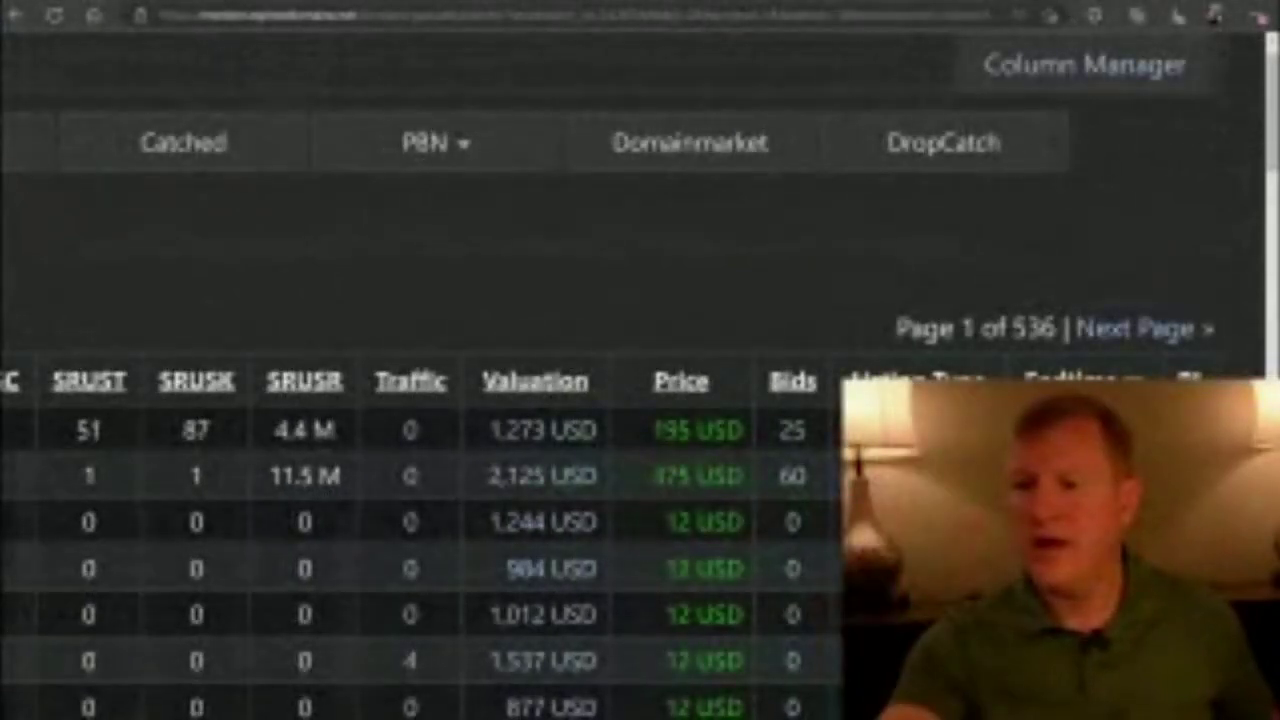
pyautogui.click(1084, 64)
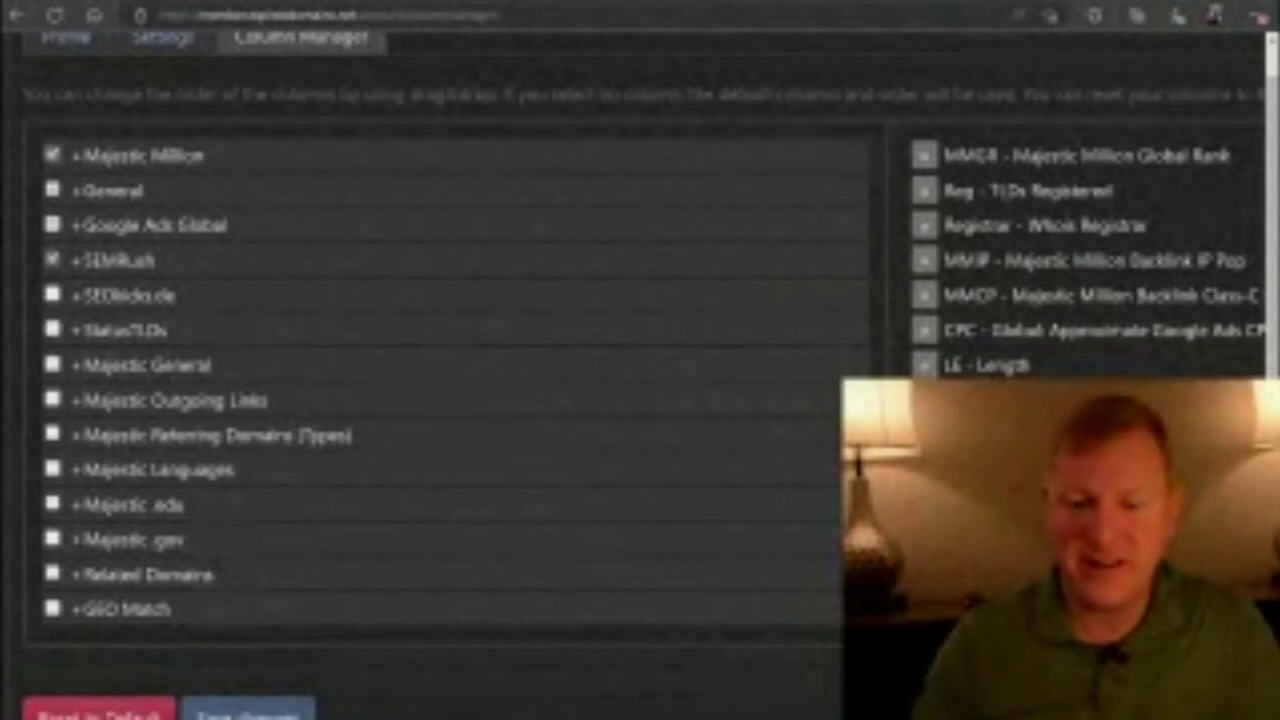
pyautogui.click(79, 268)
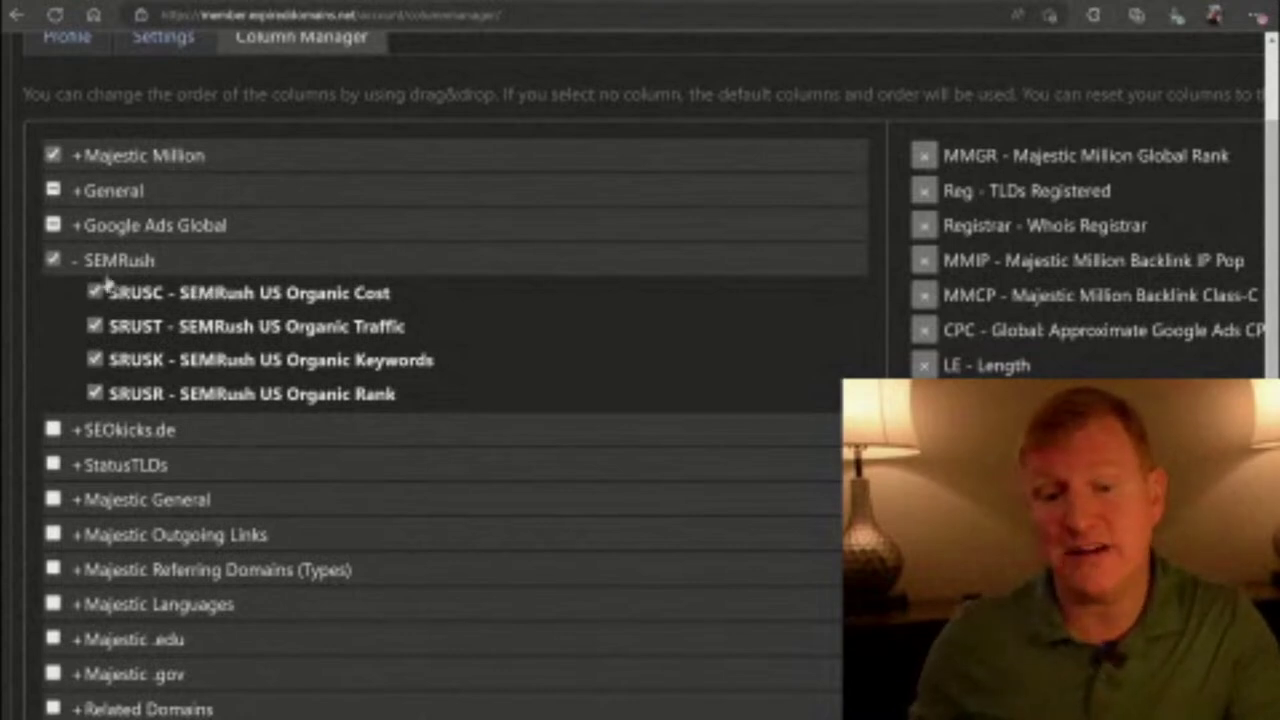
pyautogui.click(79, 191)
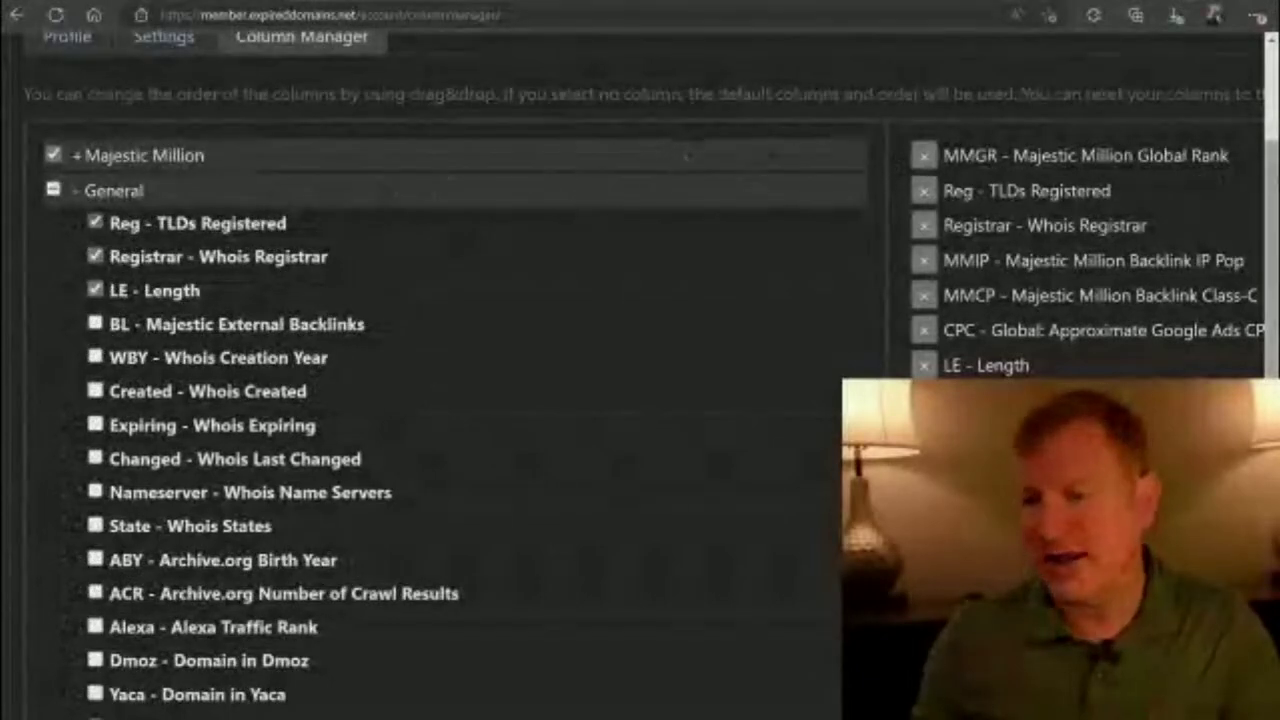
pyautogui.scroll(-1, 688, 155)
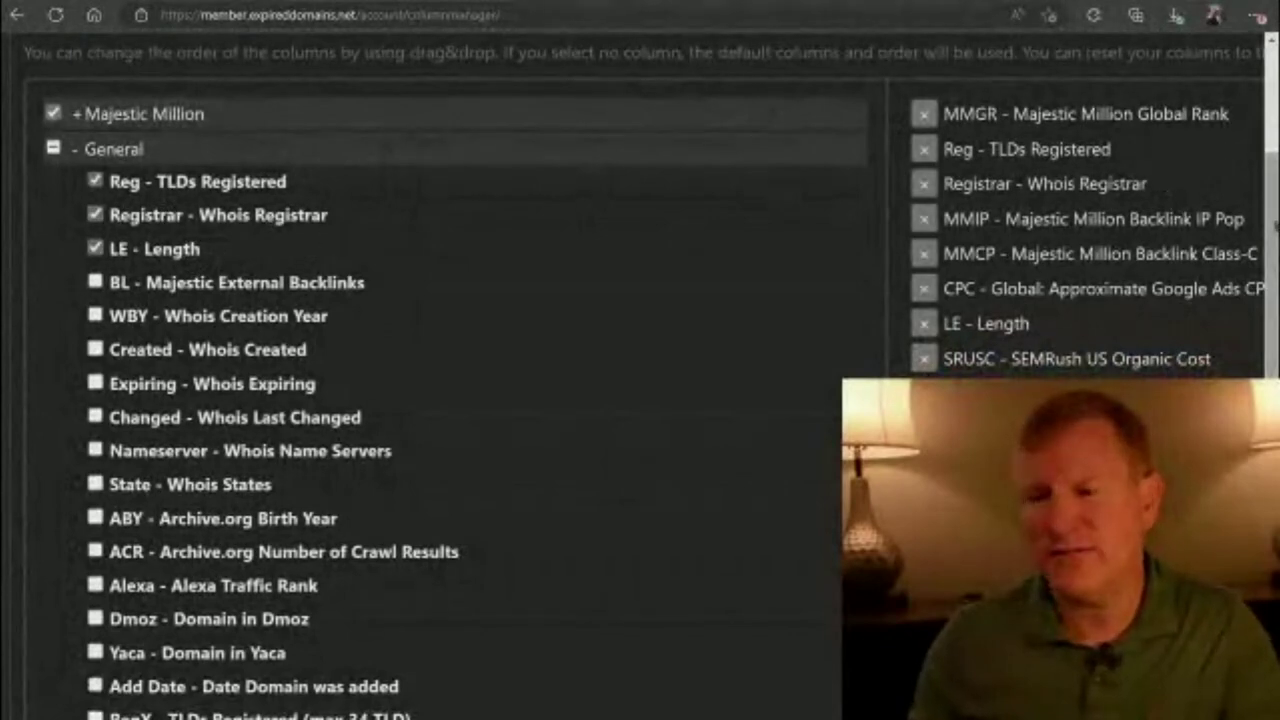
# Step: Review the General columns in the Column Manager, expand the Majestic Million group, and look over the remaining column groups
pyautogui.scroll(-4, 640, 400)
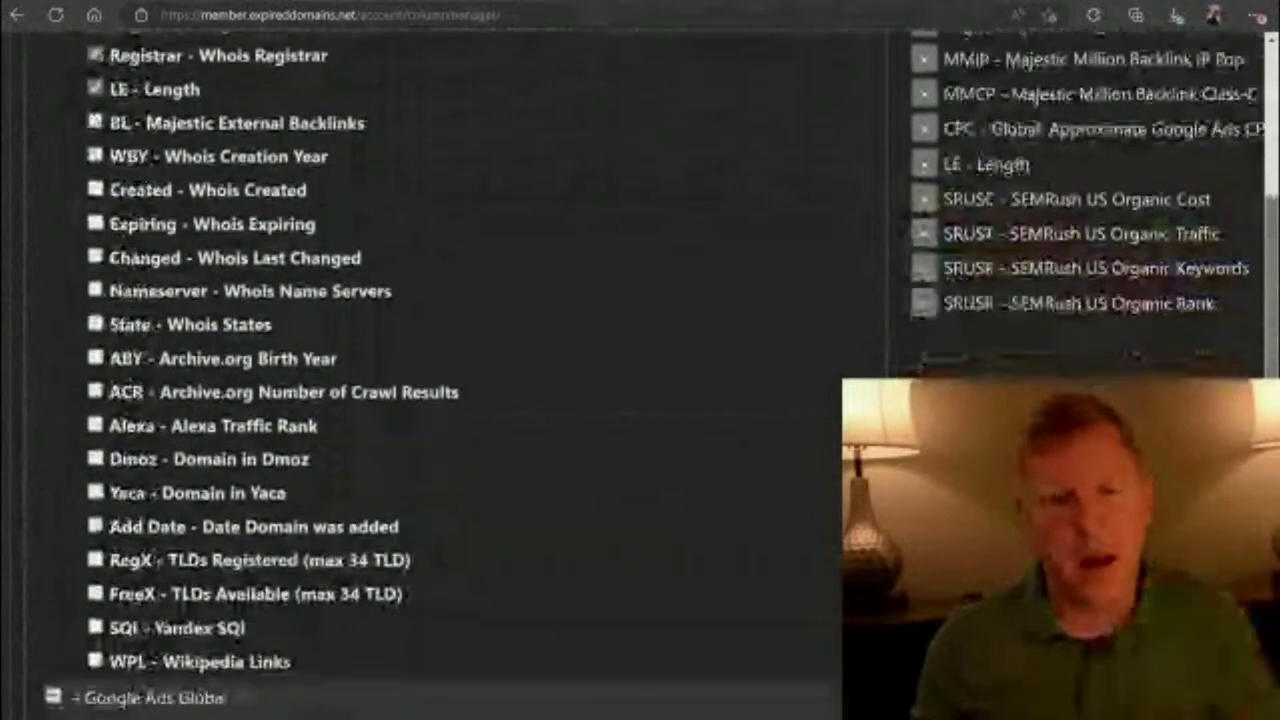
pyautogui.scroll(4, 640, 400)
pyautogui.scroll(3, 794, 160)
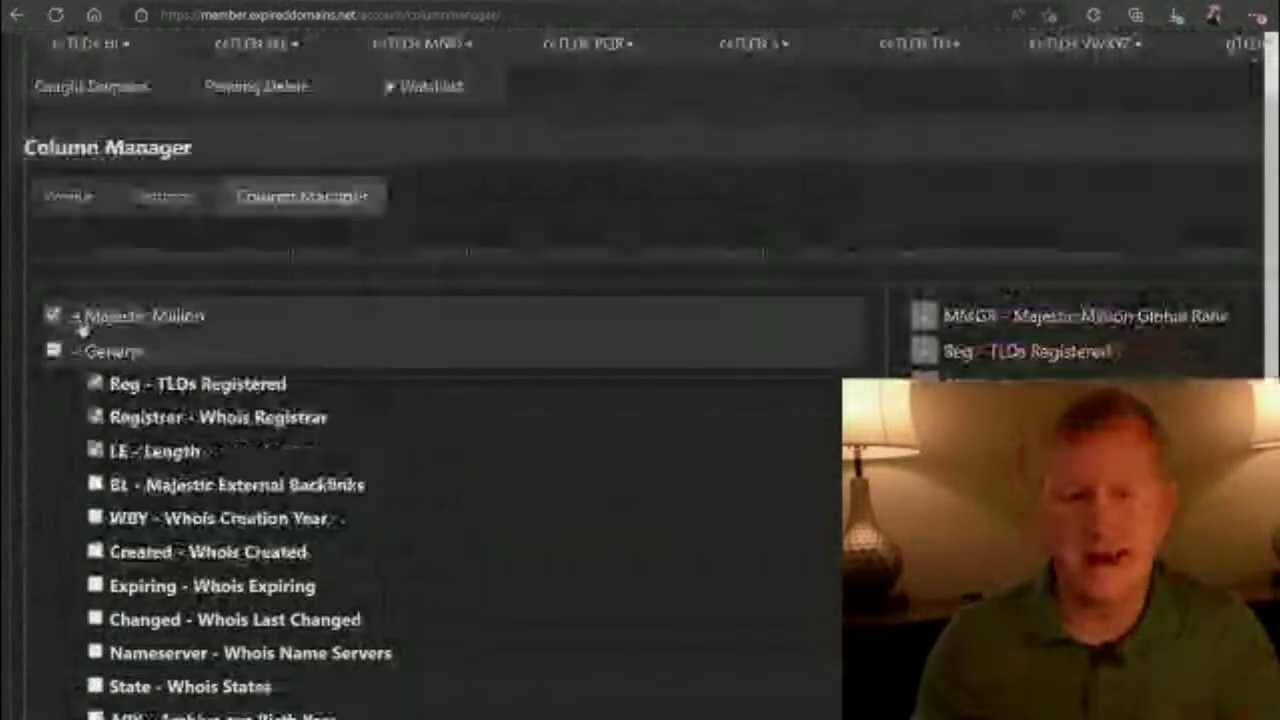
pyautogui.click(128, 315)
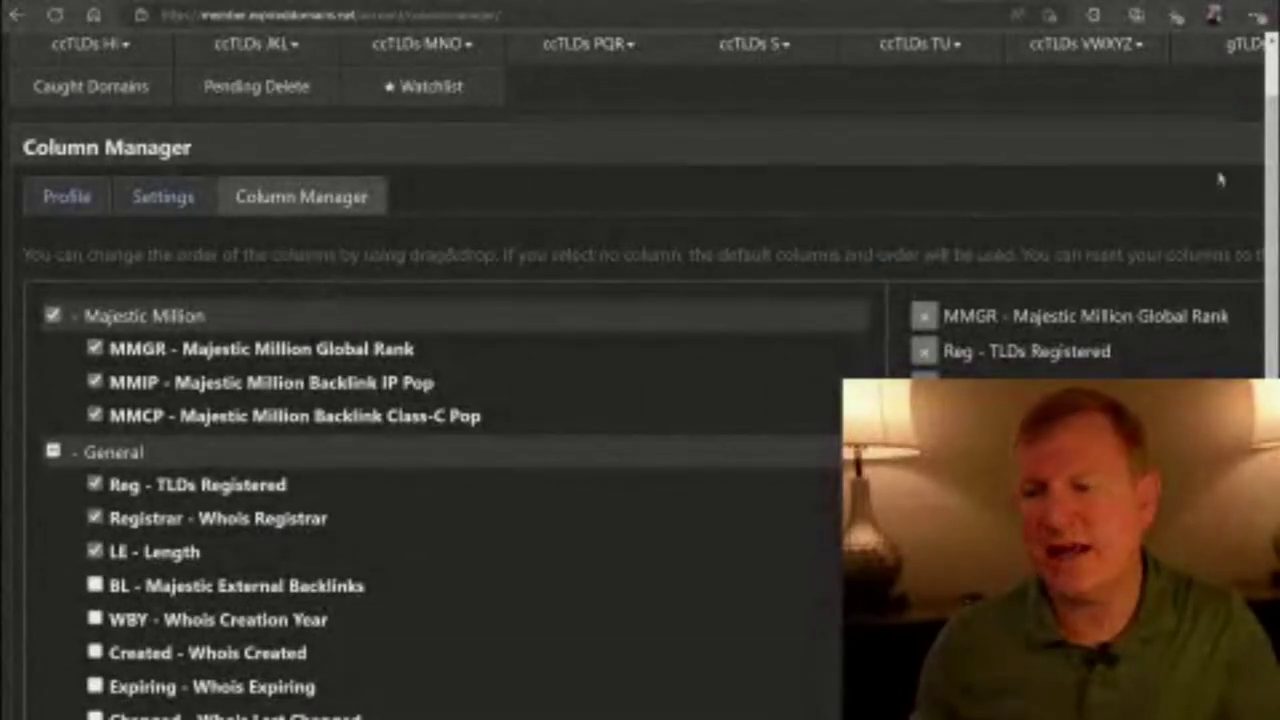
pyautogui.scroll(-15, 1218, 178)
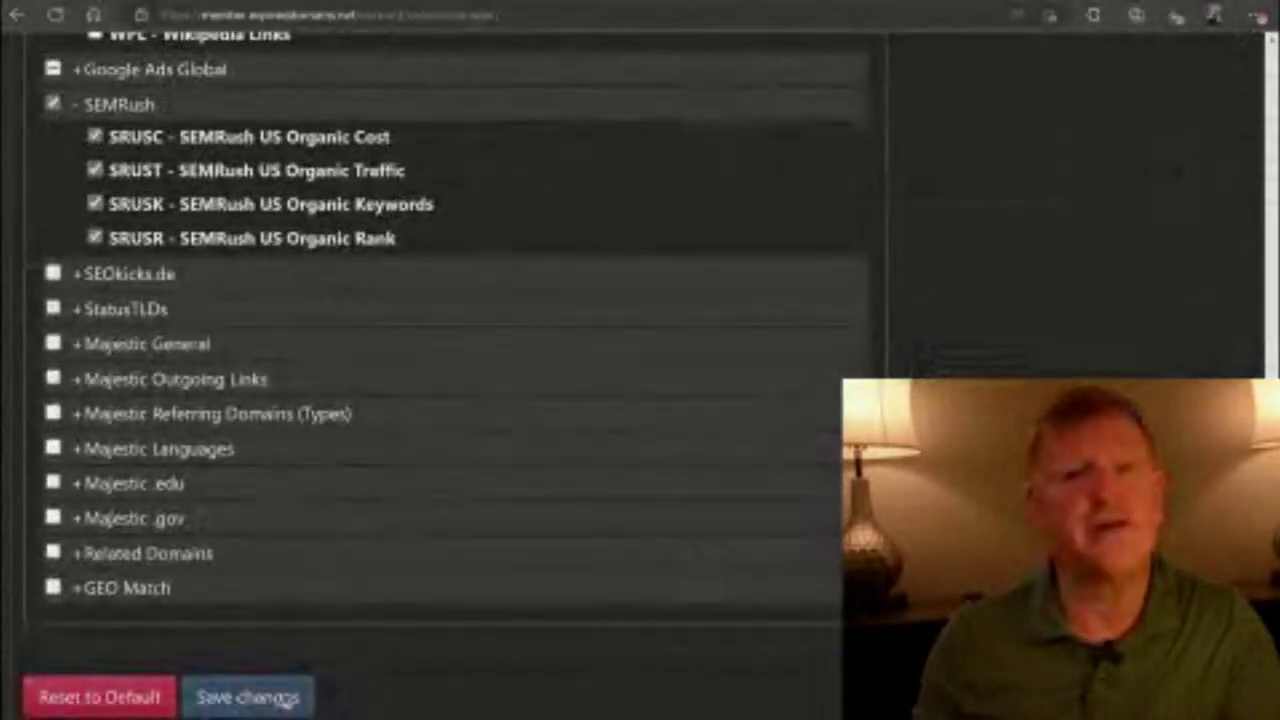
# Step: Load the saved GoDaddy Expired Domains search and inspect the Majestic and SEMRush columns in its listing
pyautogui.scroll(15, 440, 360)
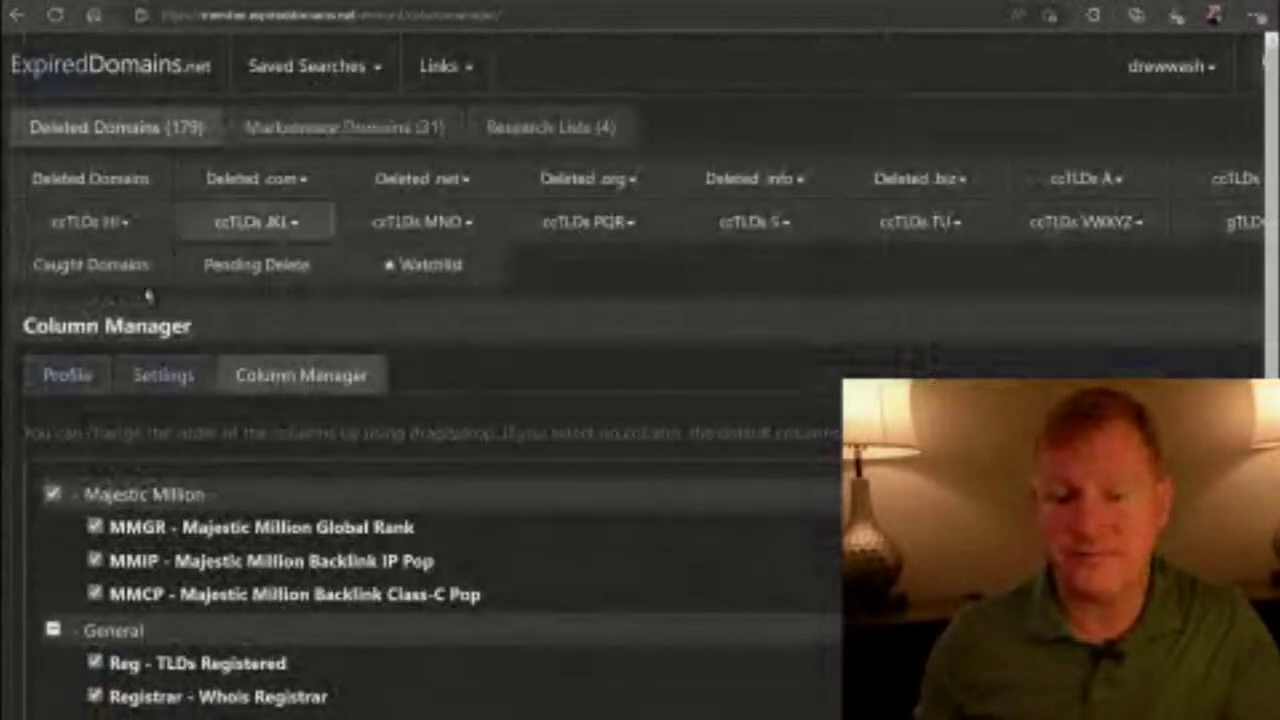
pyautogui.click(372, 70)
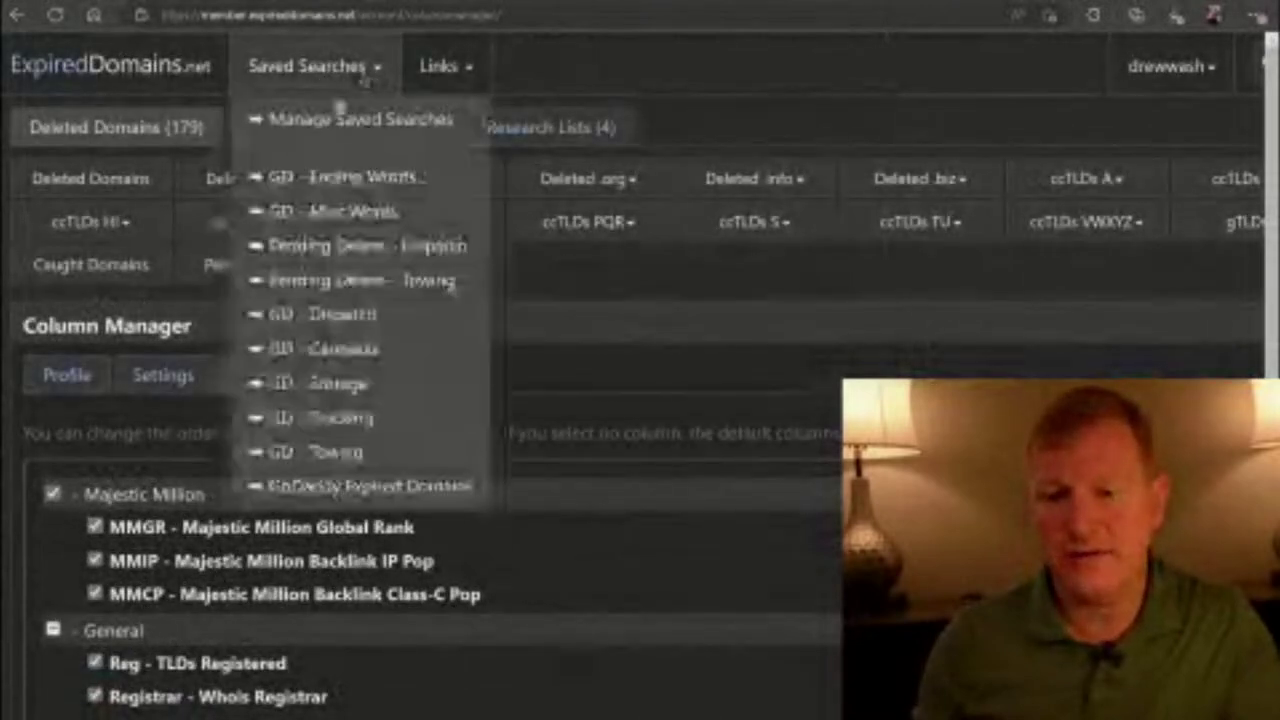
pyautogui.click(338, 490)
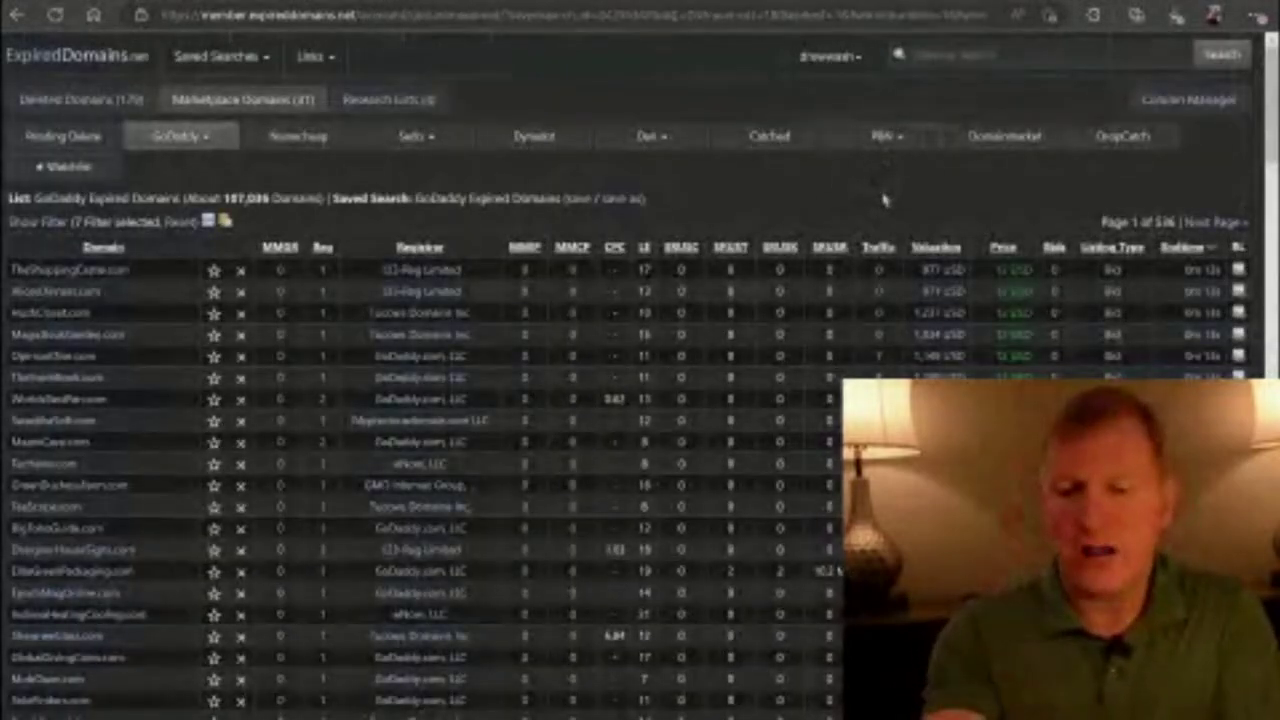
pyautogui.scroll(5, 315, 259)
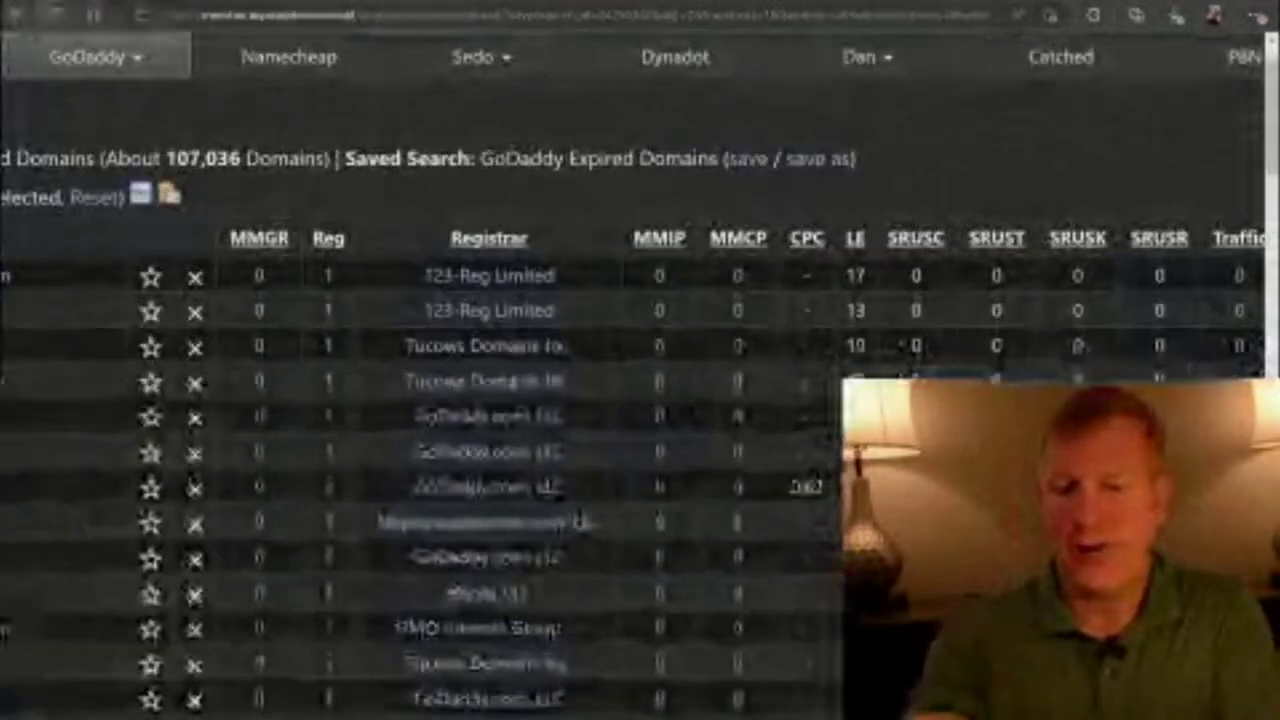
pyautogui.hscroll(5, 585, 522)
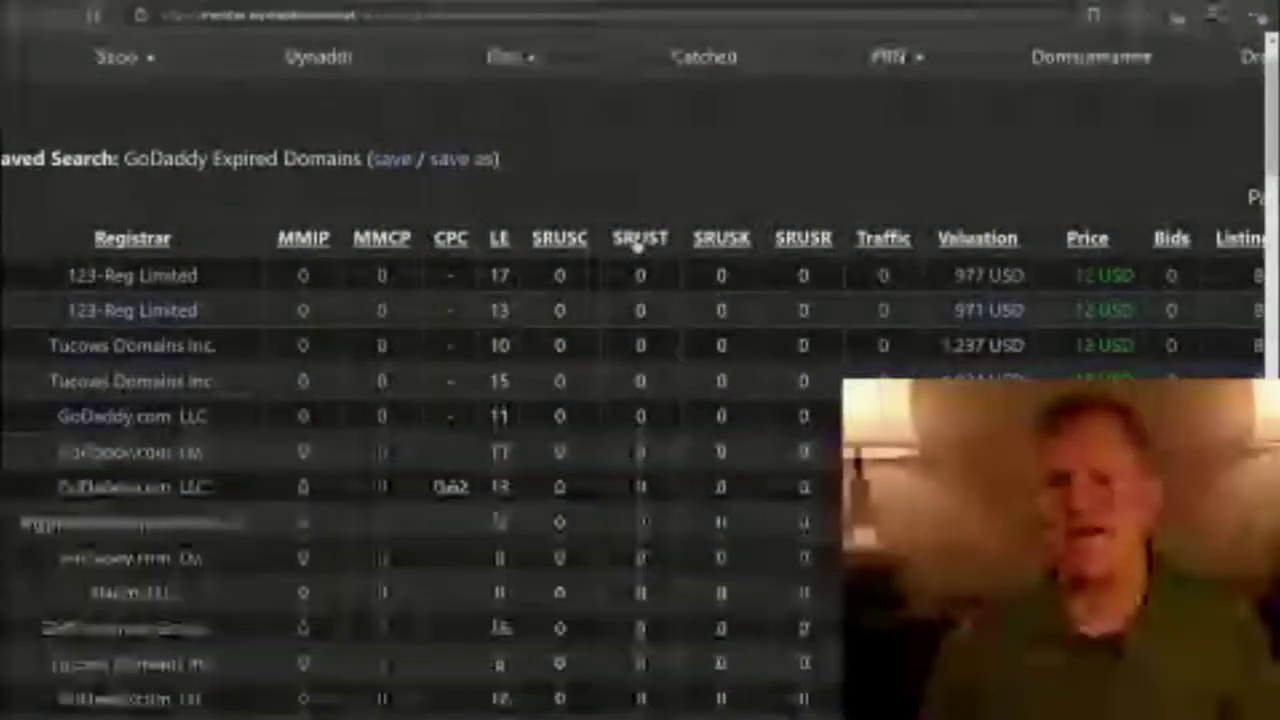
# Step: Sort the listing by SRUST and read the descriptions of the SRUSK and SRUSR columns
pyautogui.hotkey('ctrl', '0')
pyautogui.scroll(-3, 640, 245)
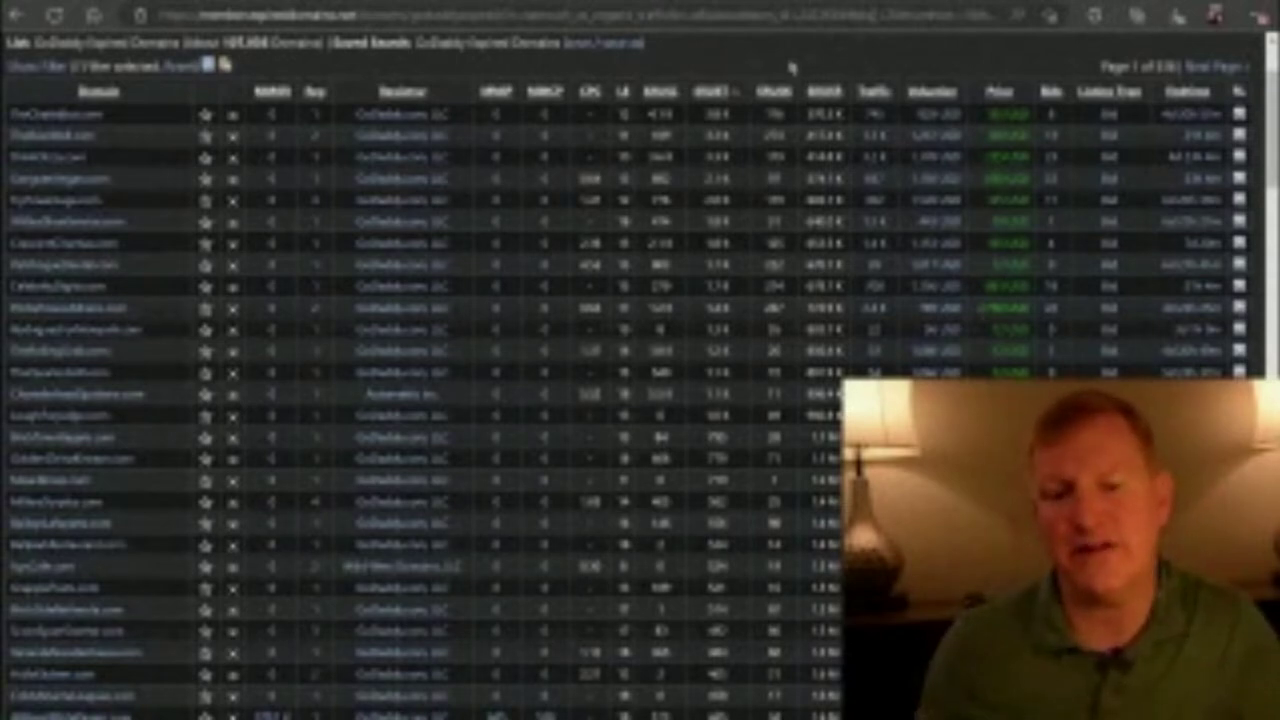
pyautogui.moveTo(773, 103)
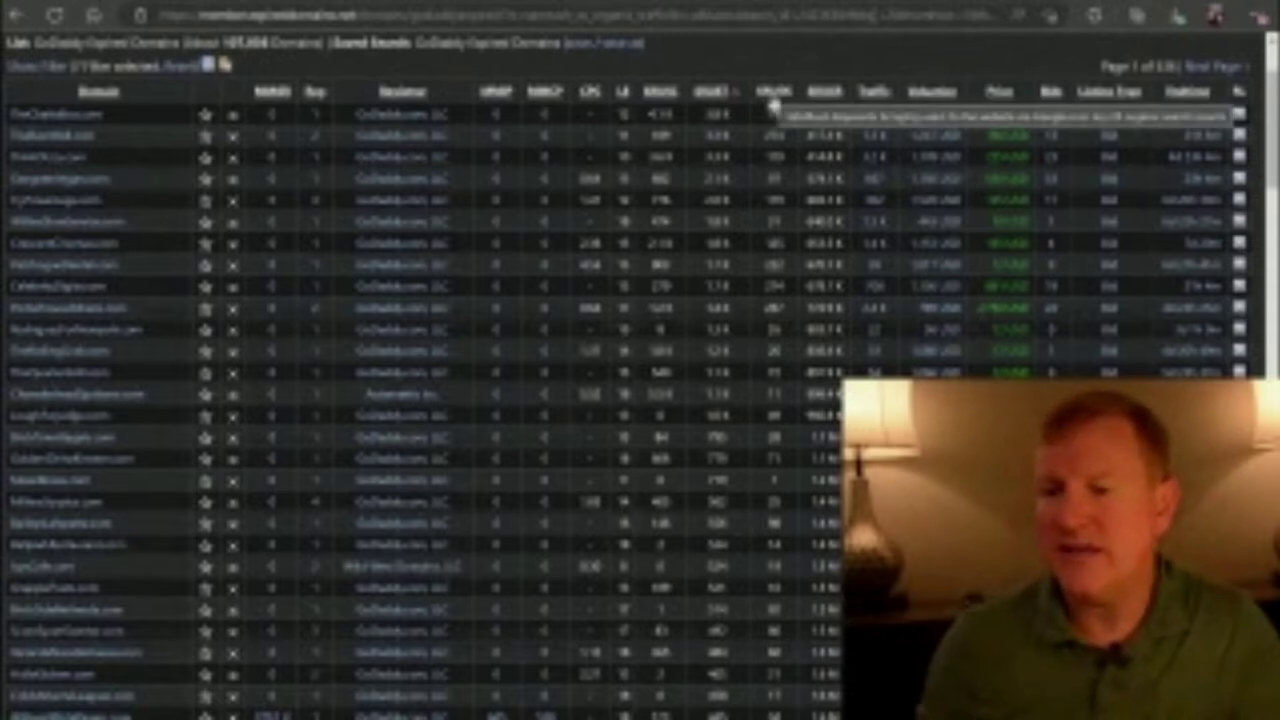
pyautogui.moveTo(815, 97)
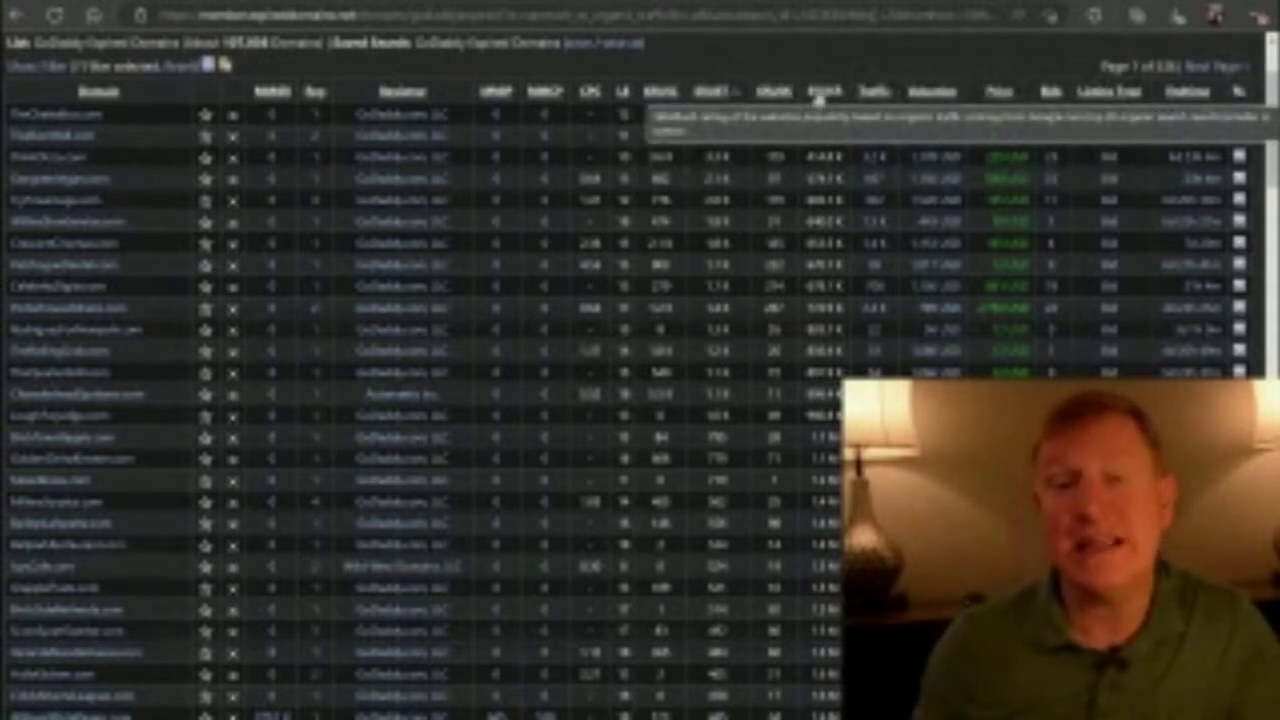
# Step: Sort the listing by SRUSR in ascending order and bring the SEMRush, traffic, valuation, price and bids columns into view
pyautogui.scroll(2, 818, 92)
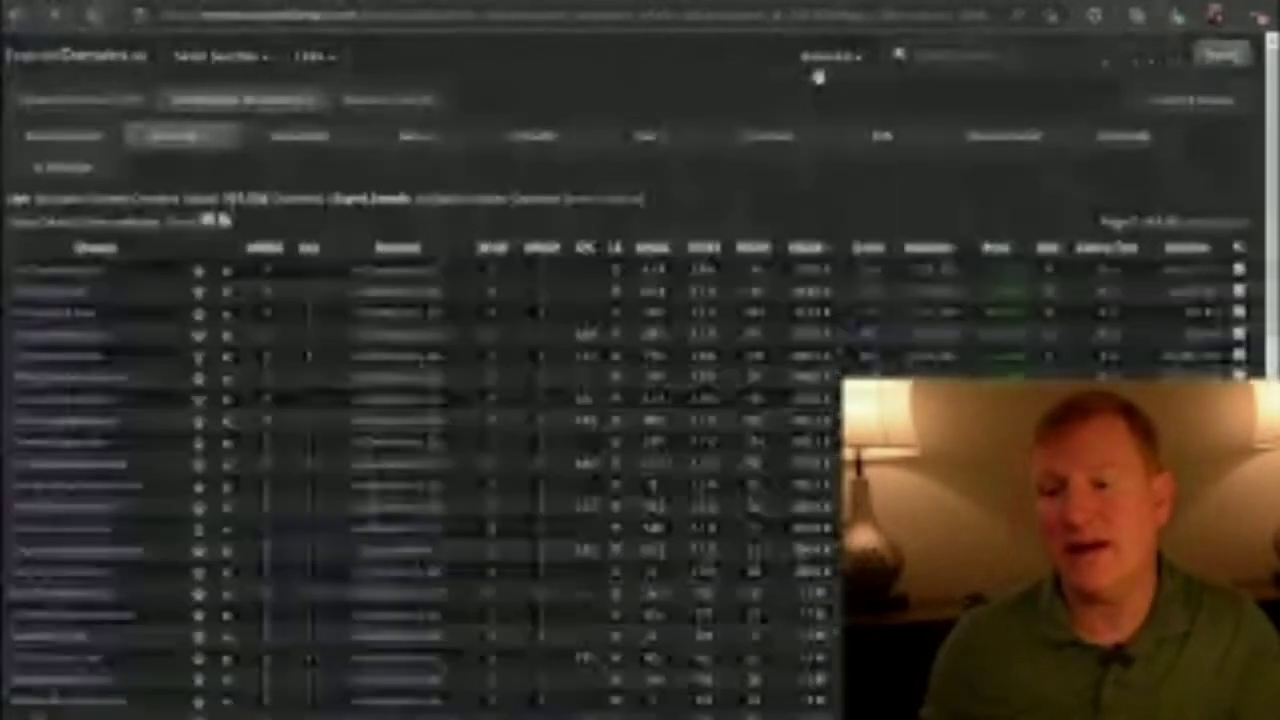
pyautogui.scroll(-2, 820, 77)
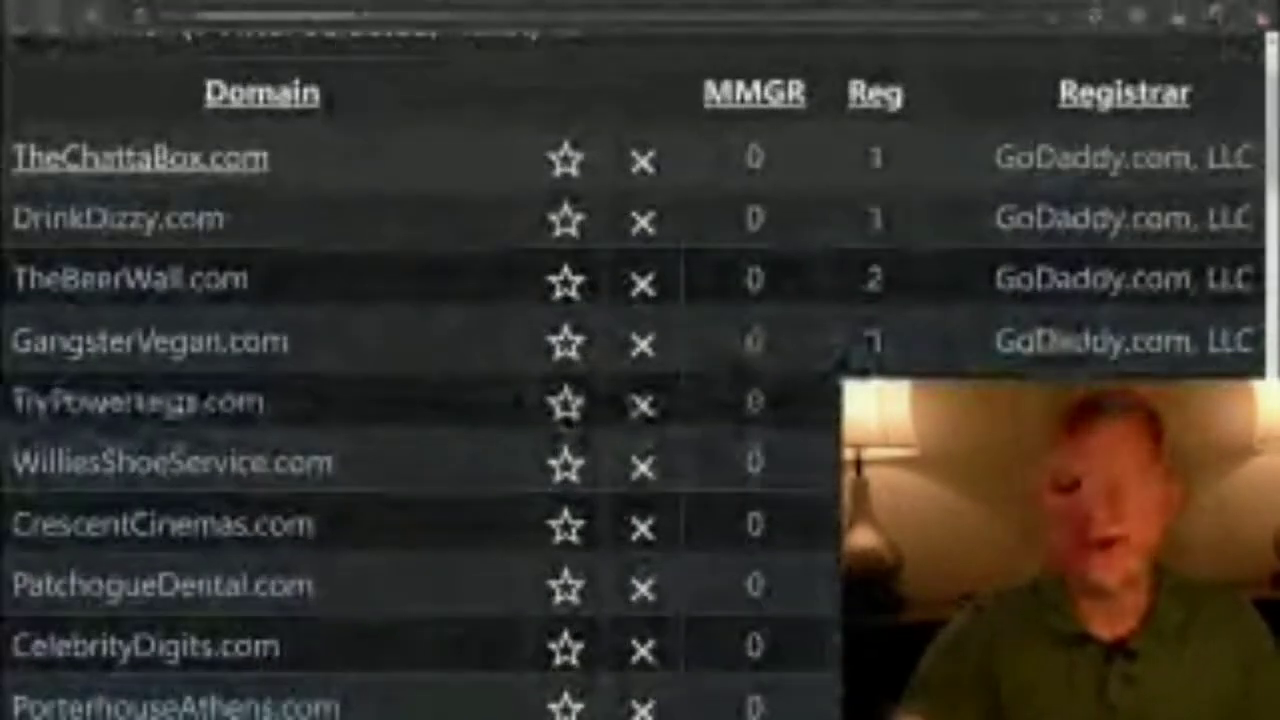
pyautogui.hscroll(15, 640, 400)
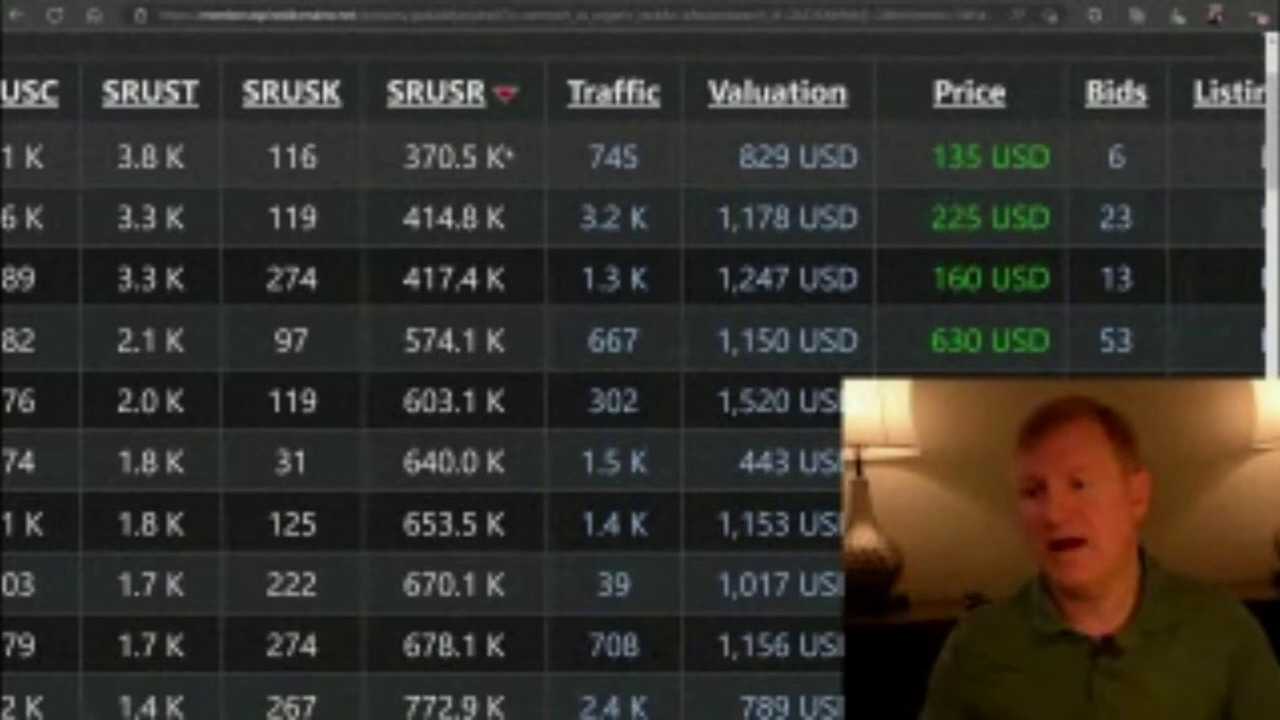
pyautogui.hotkey('ctrl', '-')
pyautogui.hotkey('ctrl', '-')
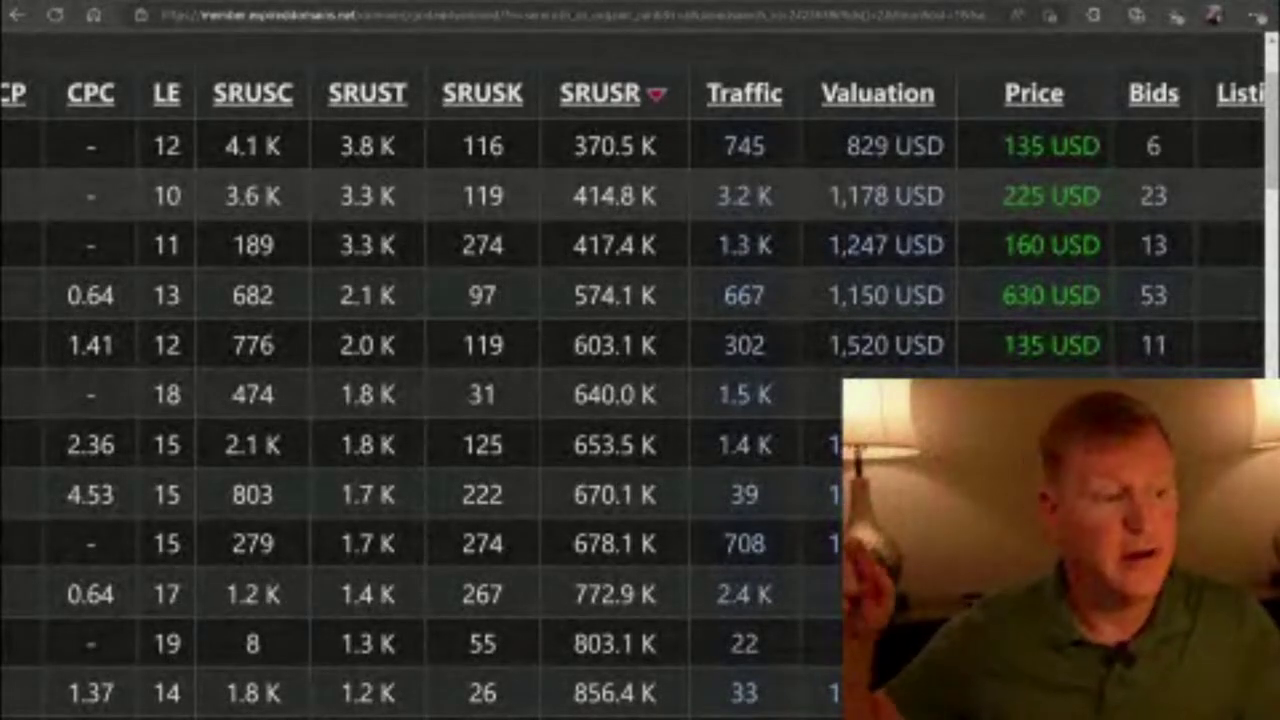
# Step: Highlight the first domain's SRUSC and SRUST values and read the SRUST and SRUSK column descriptions
pyautogui.moveTo(290, 155); pyautogui.dragTo(241, 148)
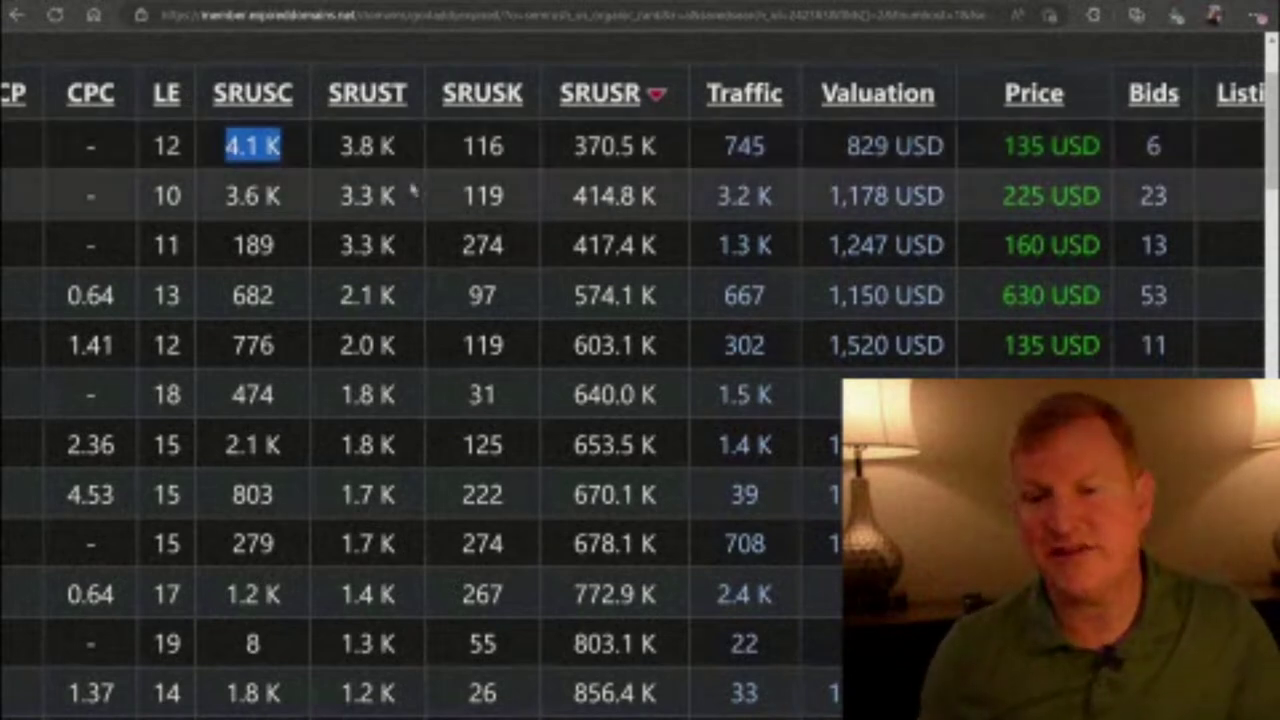
pyautogui.moveTo(365, 92)
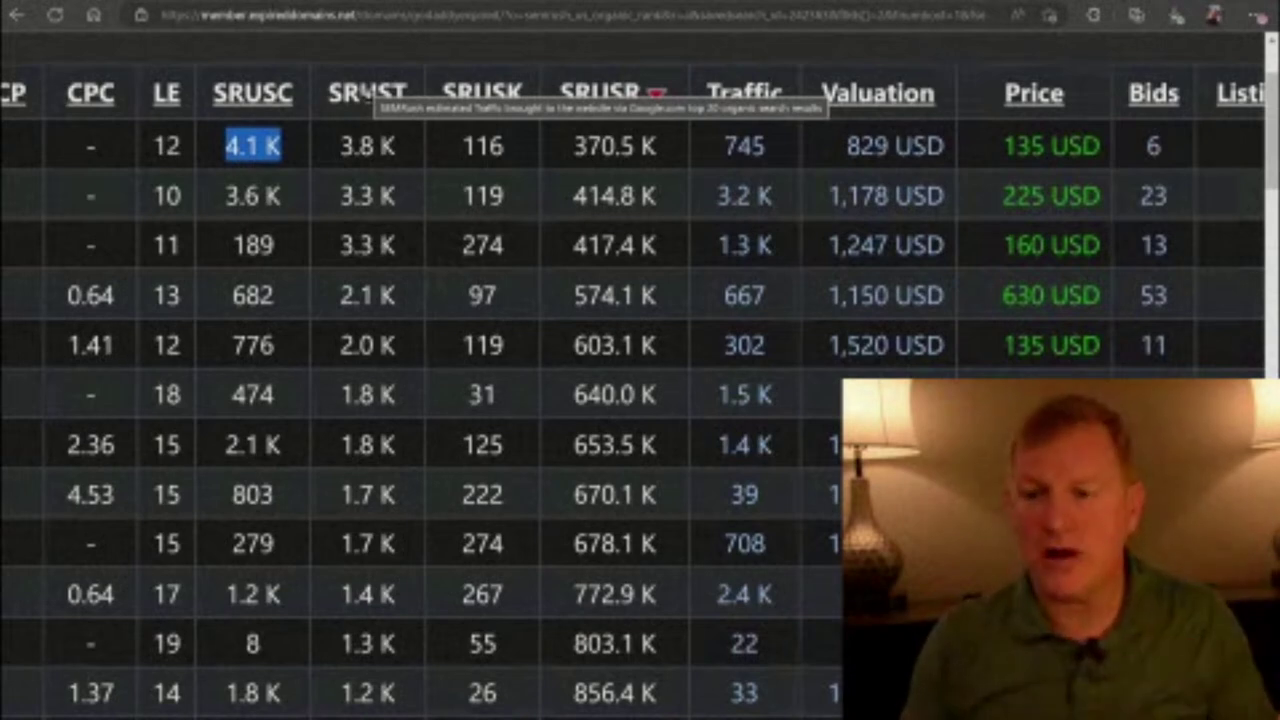
pyautogui.tripleClick(400, 147)
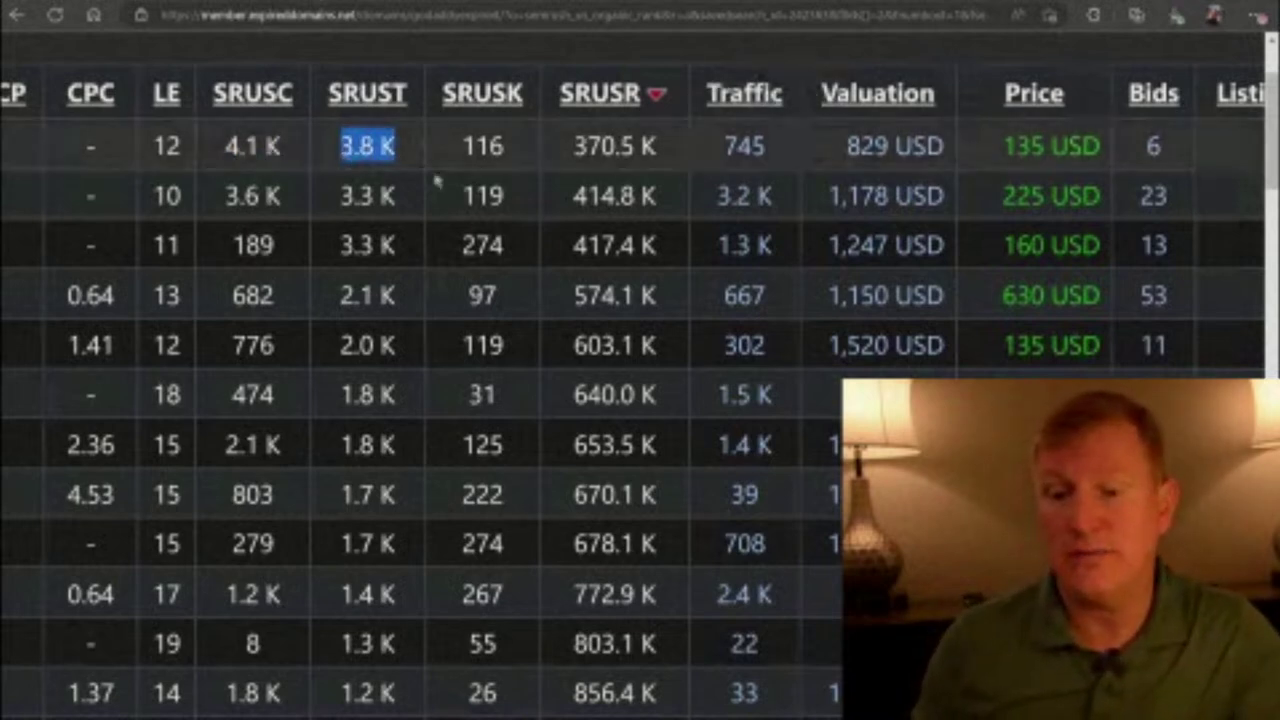
pyautogui.moveTo(497, 108)
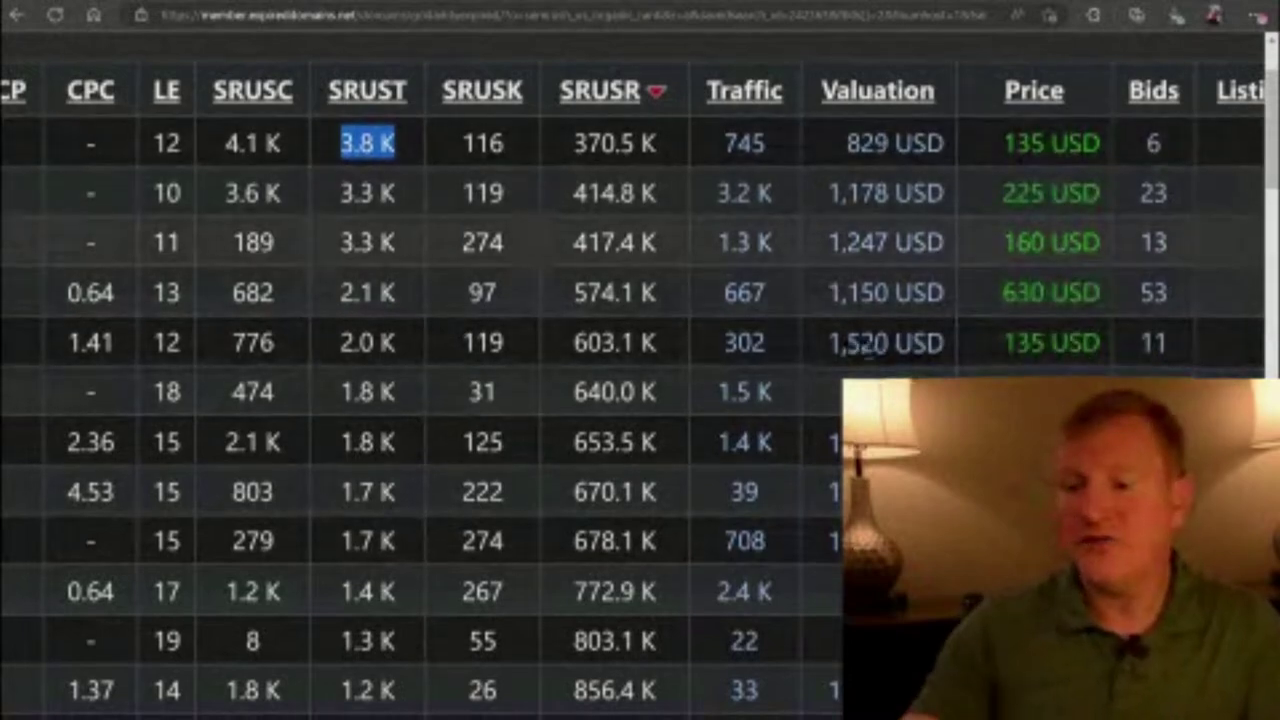
# Step: Compare the SEMRush figures, traffic, valuation, price and bids of the domains further down, and match them to the domain names
pyautogui.scroll(-3, 1043, 228)
pyautogui.scroll(-1, 843, 335)
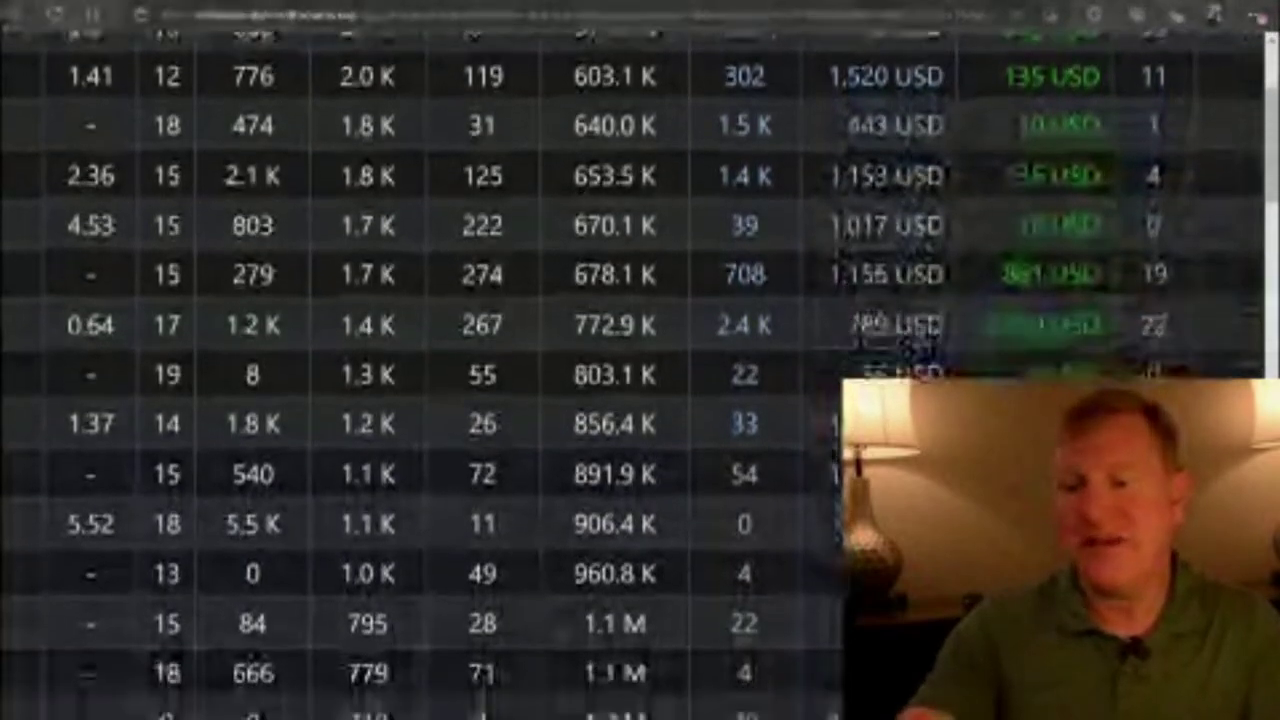
pyautogui.scroll(-2, 880, 338)
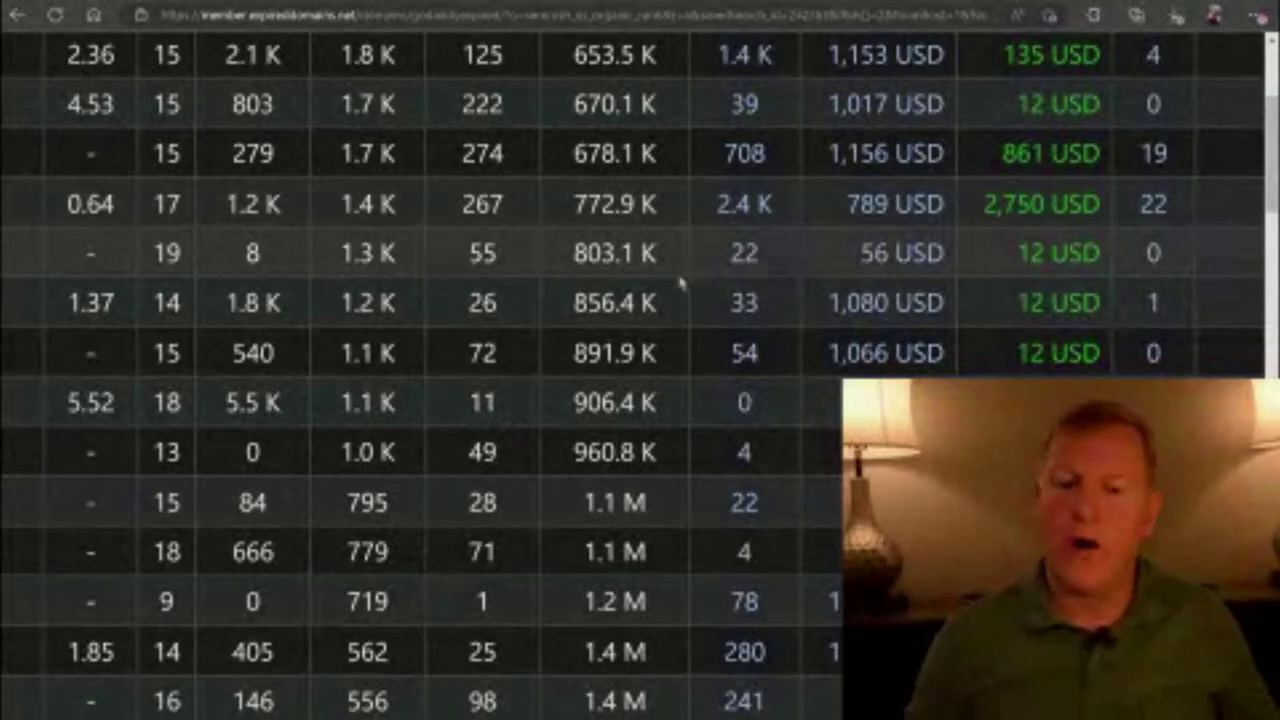
pyautogui.keyDown('ctrl'); pyautogui.scroll(-3, 577, 313); pyautogui.keyUp('ctrl')
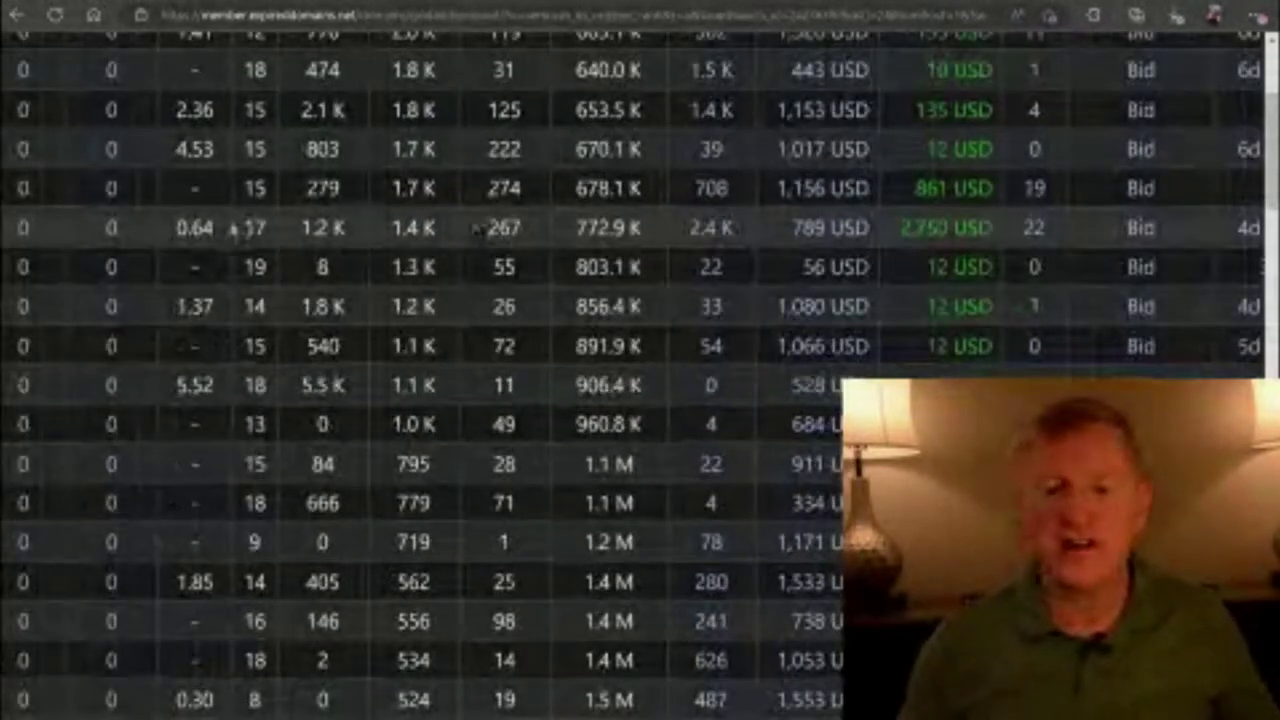
pyautogui.hscroll(-10, 36, 240)
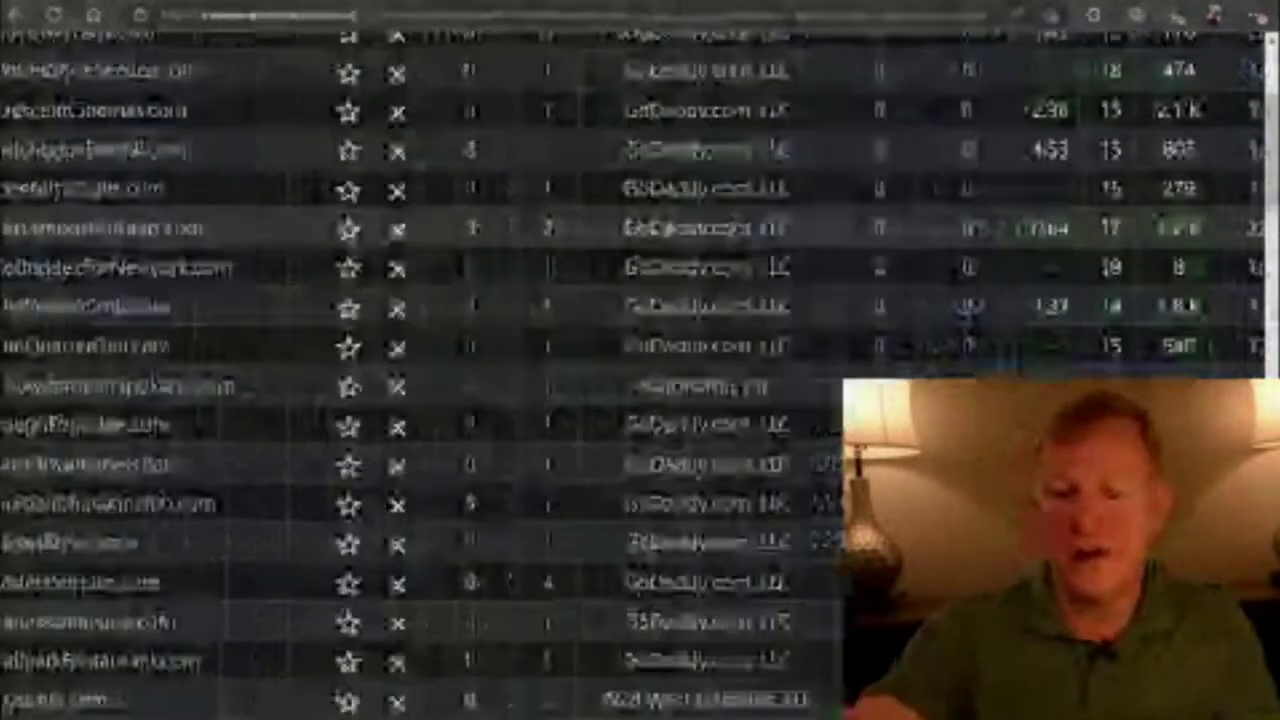